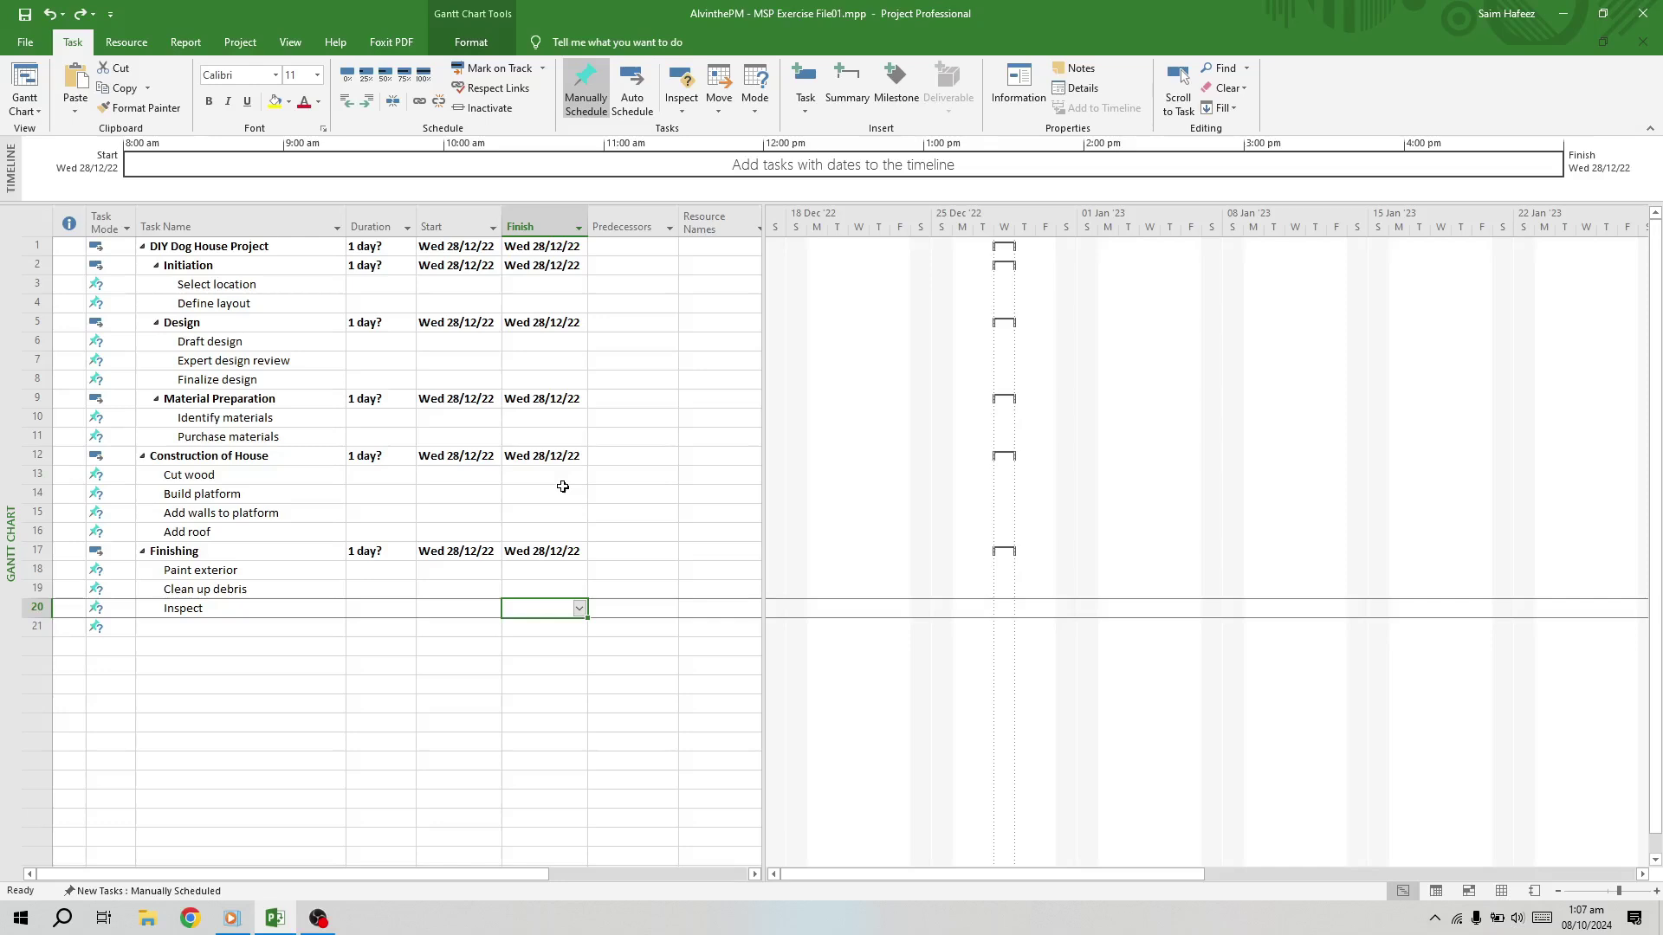
# Select the project's phases and tasks one by one to review the outline
pyautogui.click(192, 249)
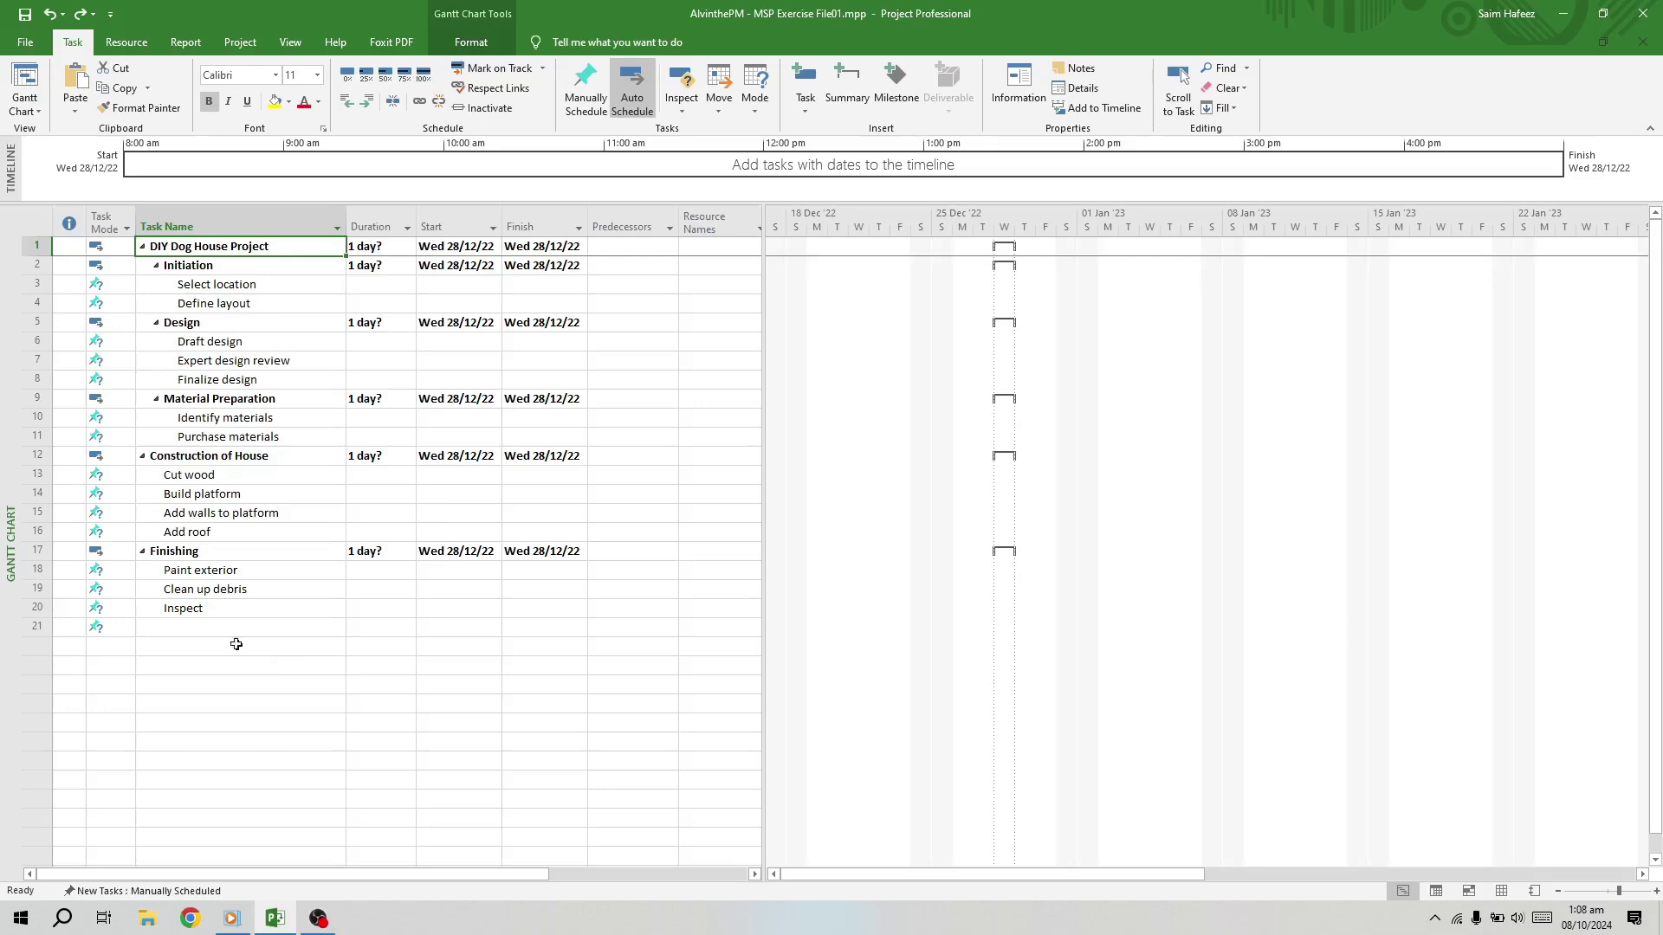
pyautogui.click(225, 347)
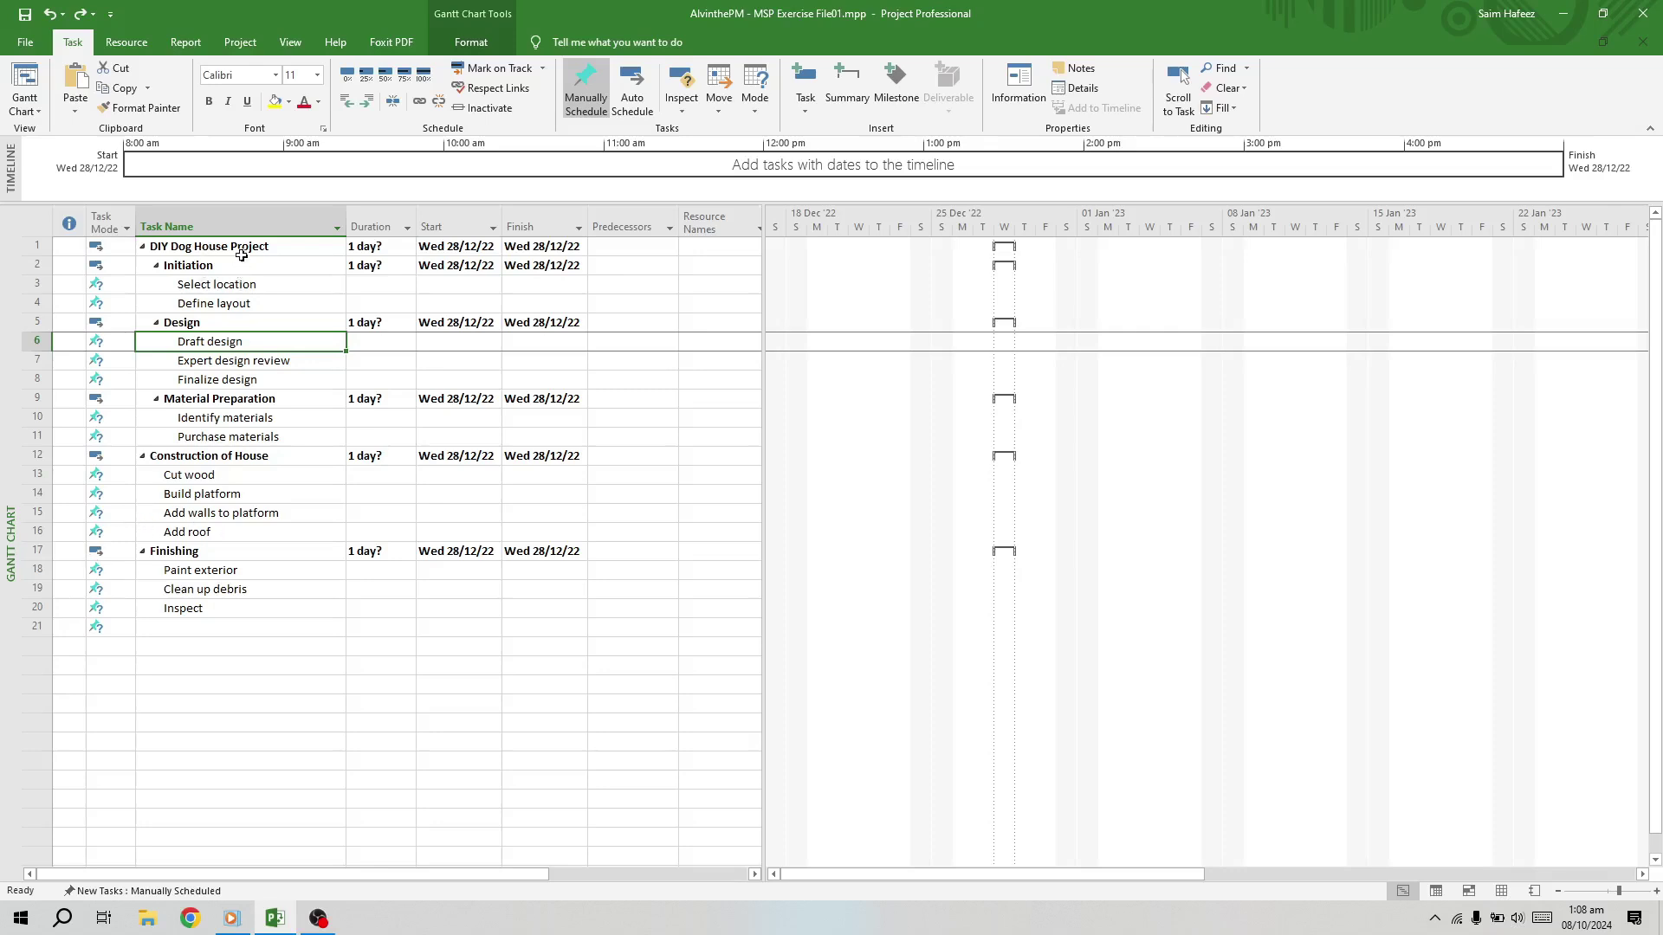
pyautogui.moveTo(241, 247); pyautogui.dragTo(246, 606)
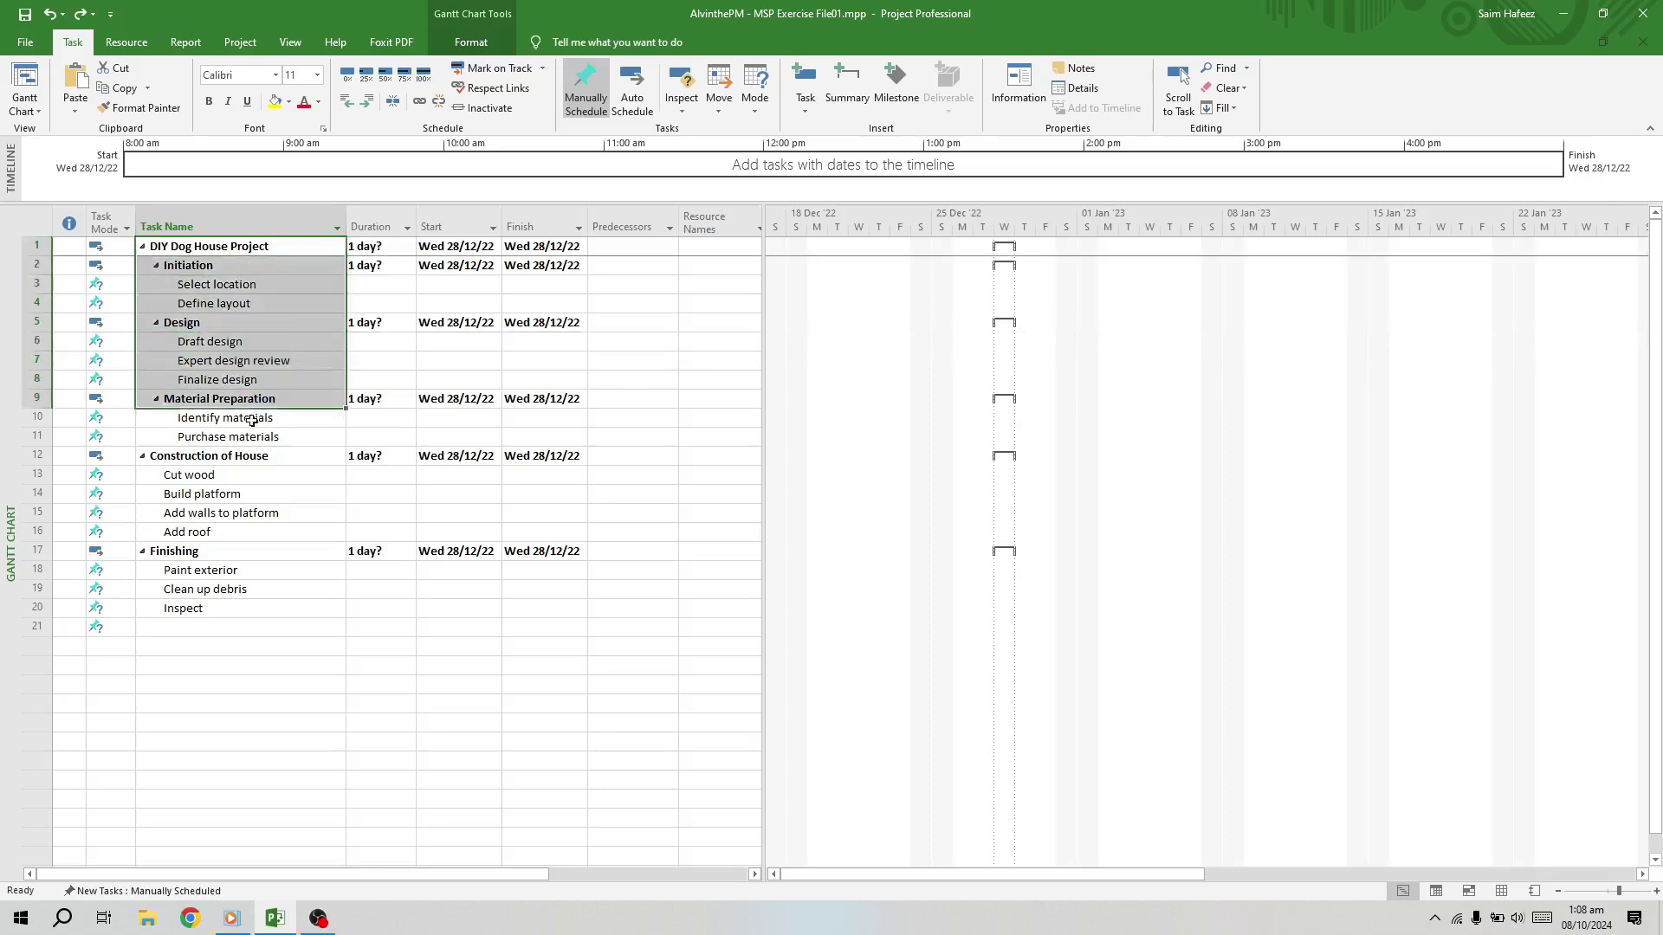
pyautogui.click(362, 628)
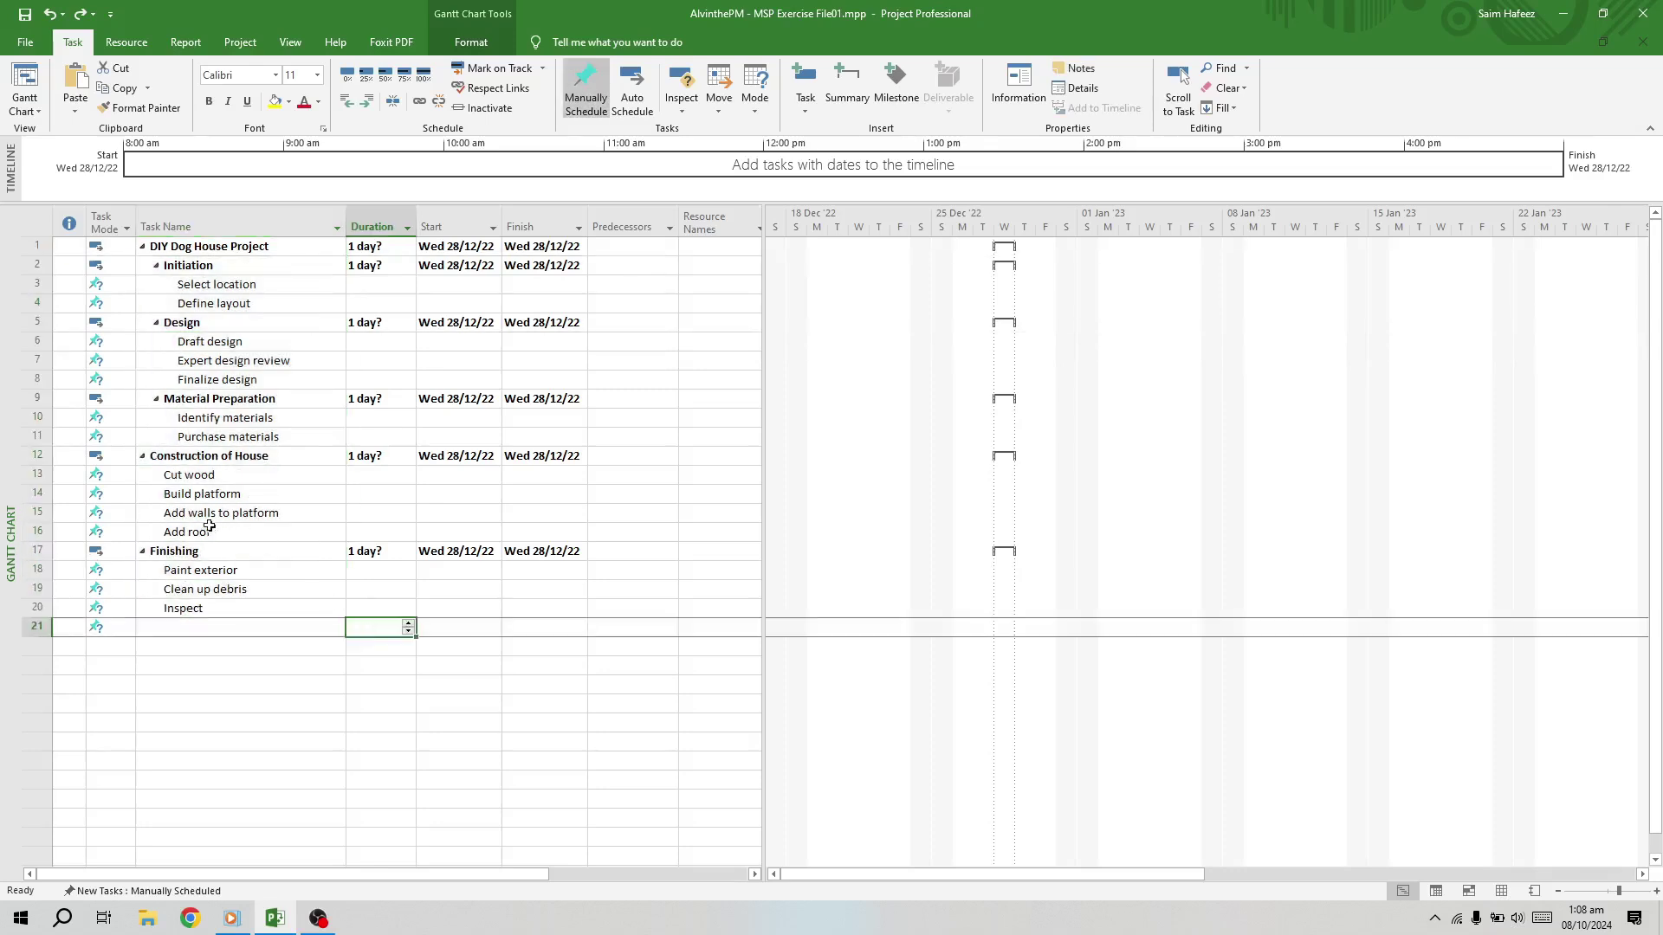
pyautogui.click(36, 264)
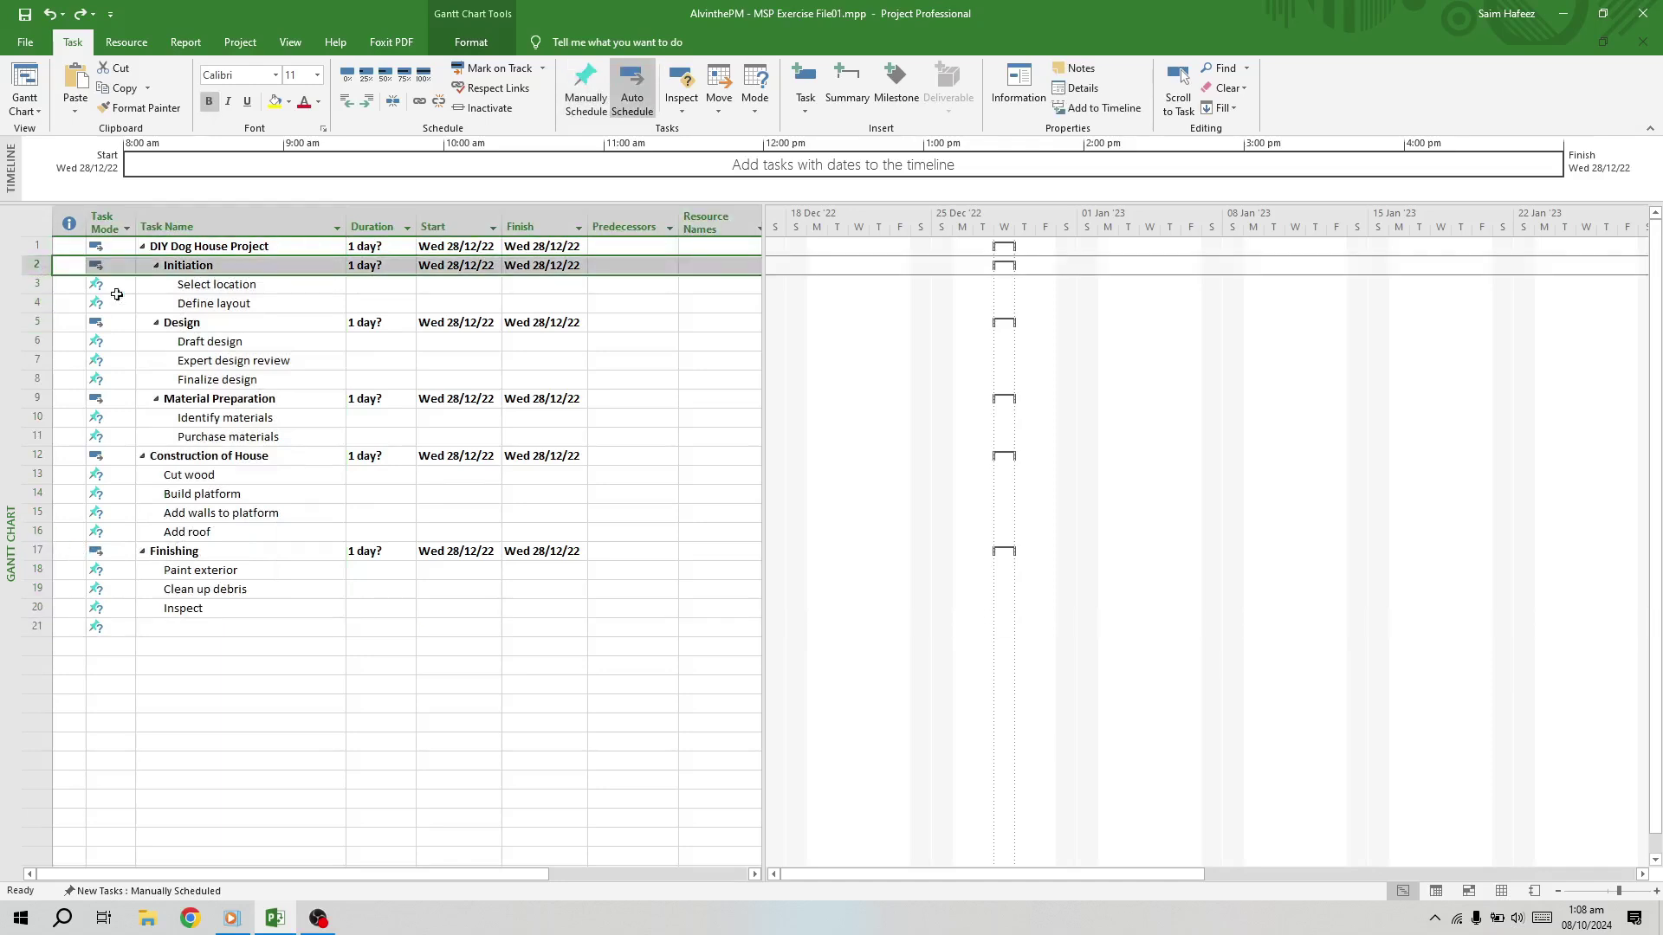
pyautogui.moveTo(285, 281); pyautogui.dragTo(287, 305)
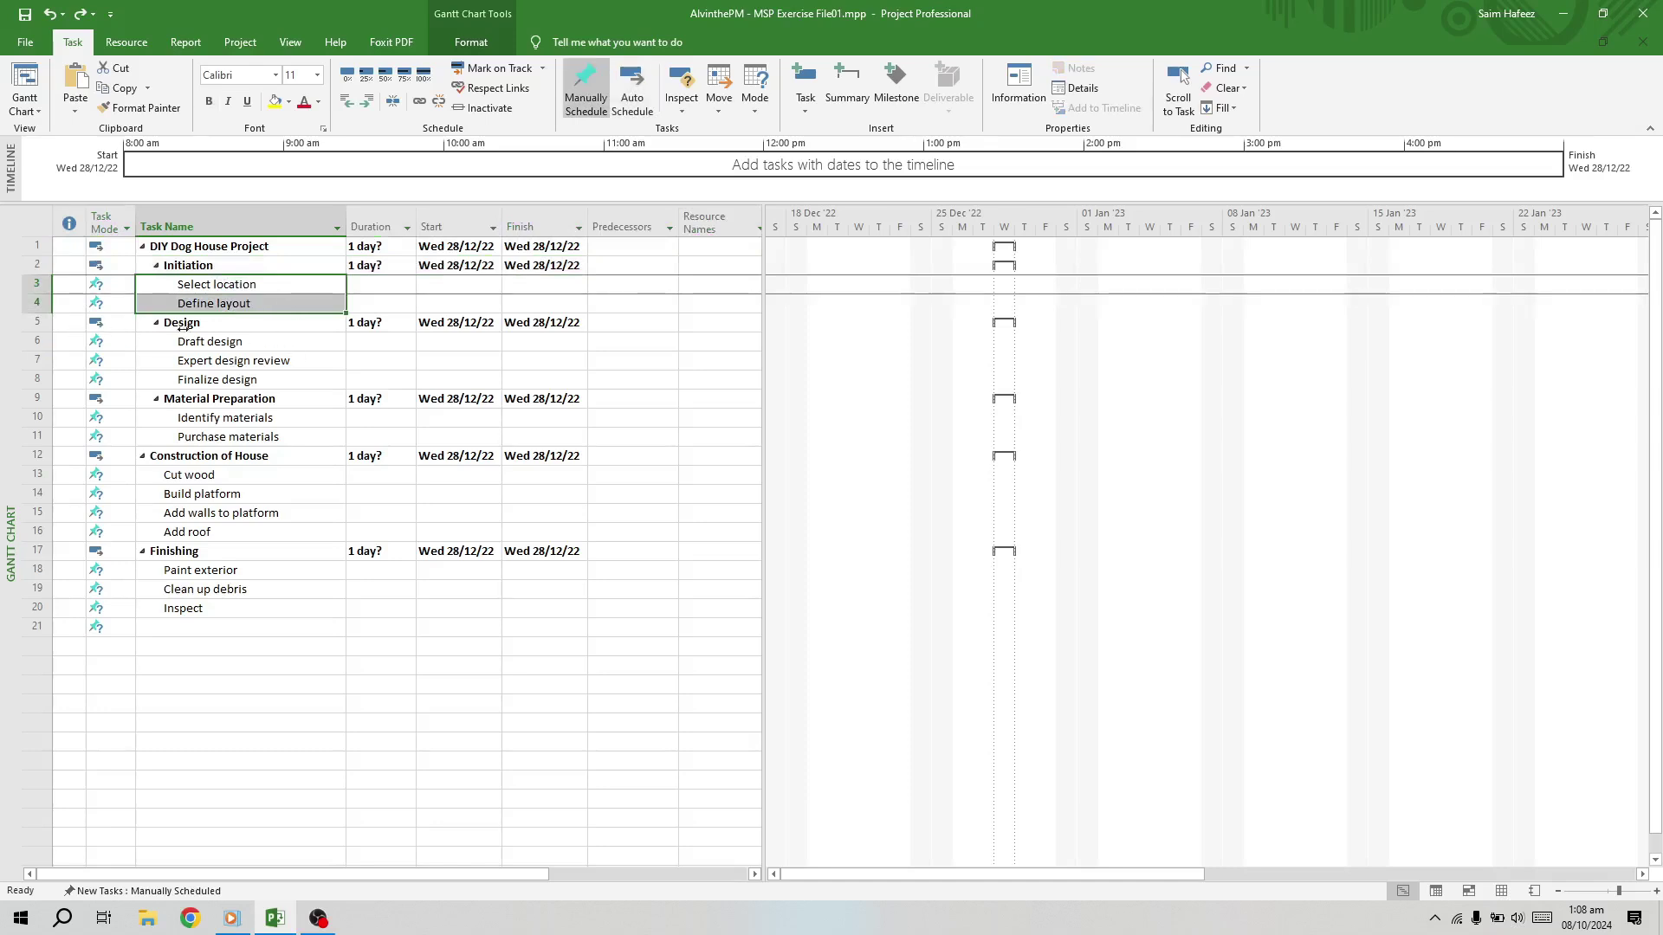
pyautogui.click(229, 326)
pyautogui.click(35, 322)
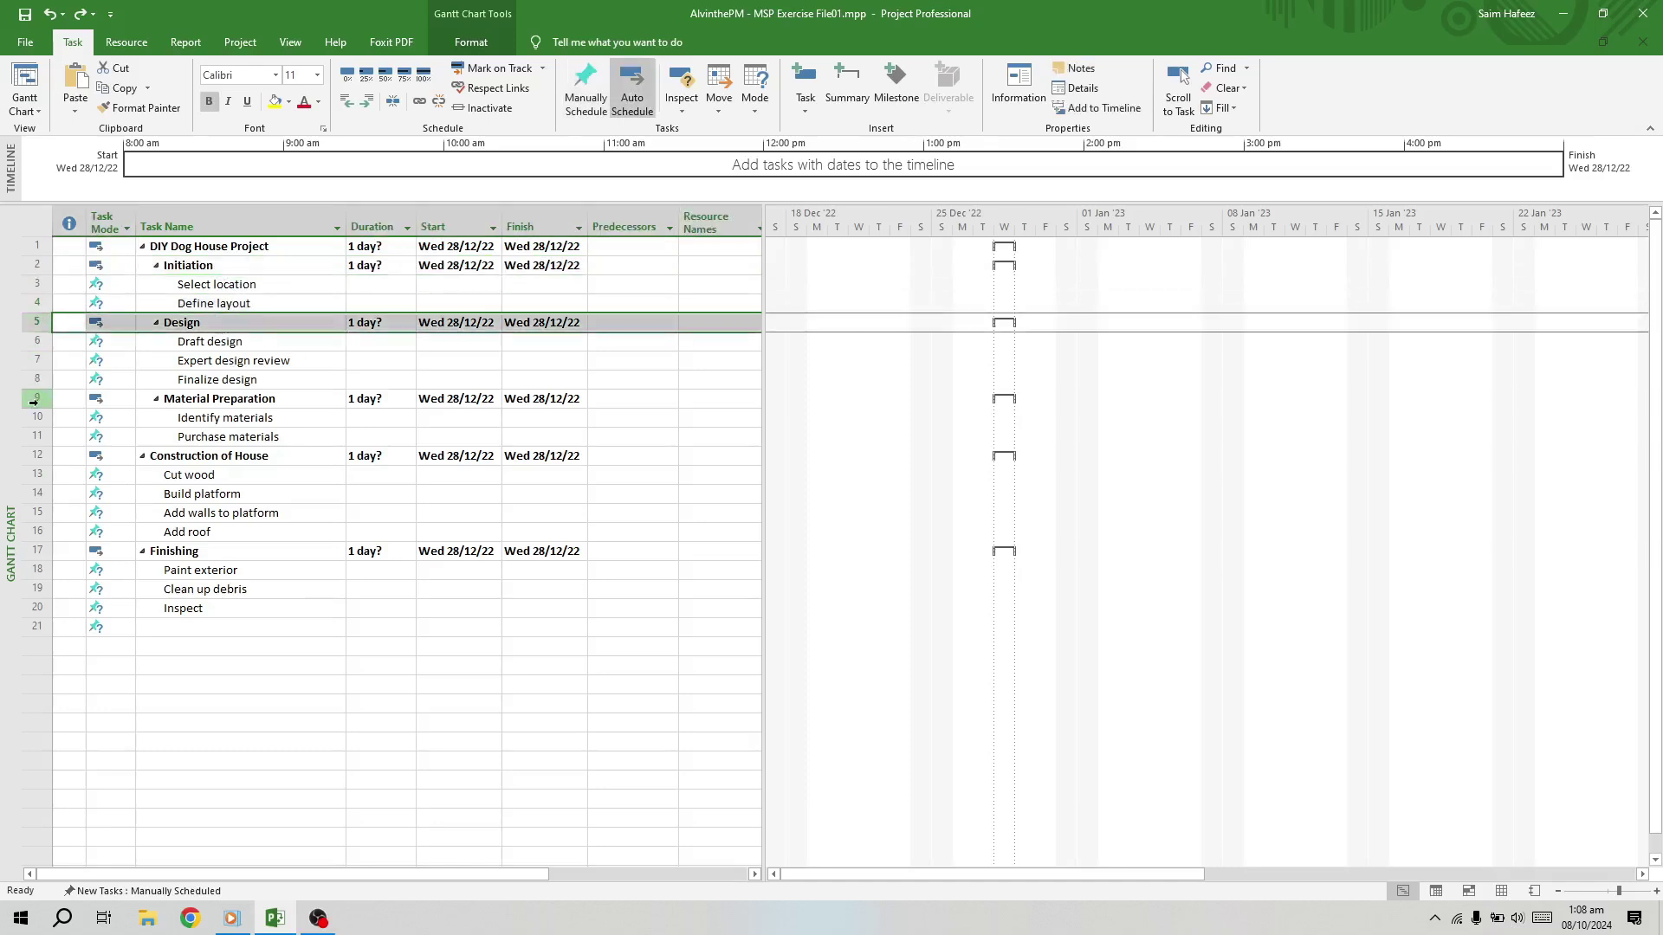
pyautogui.click(36, 399)
pyautogui.moveTo(255, 420); pyautogui.dragTo(253, 438)
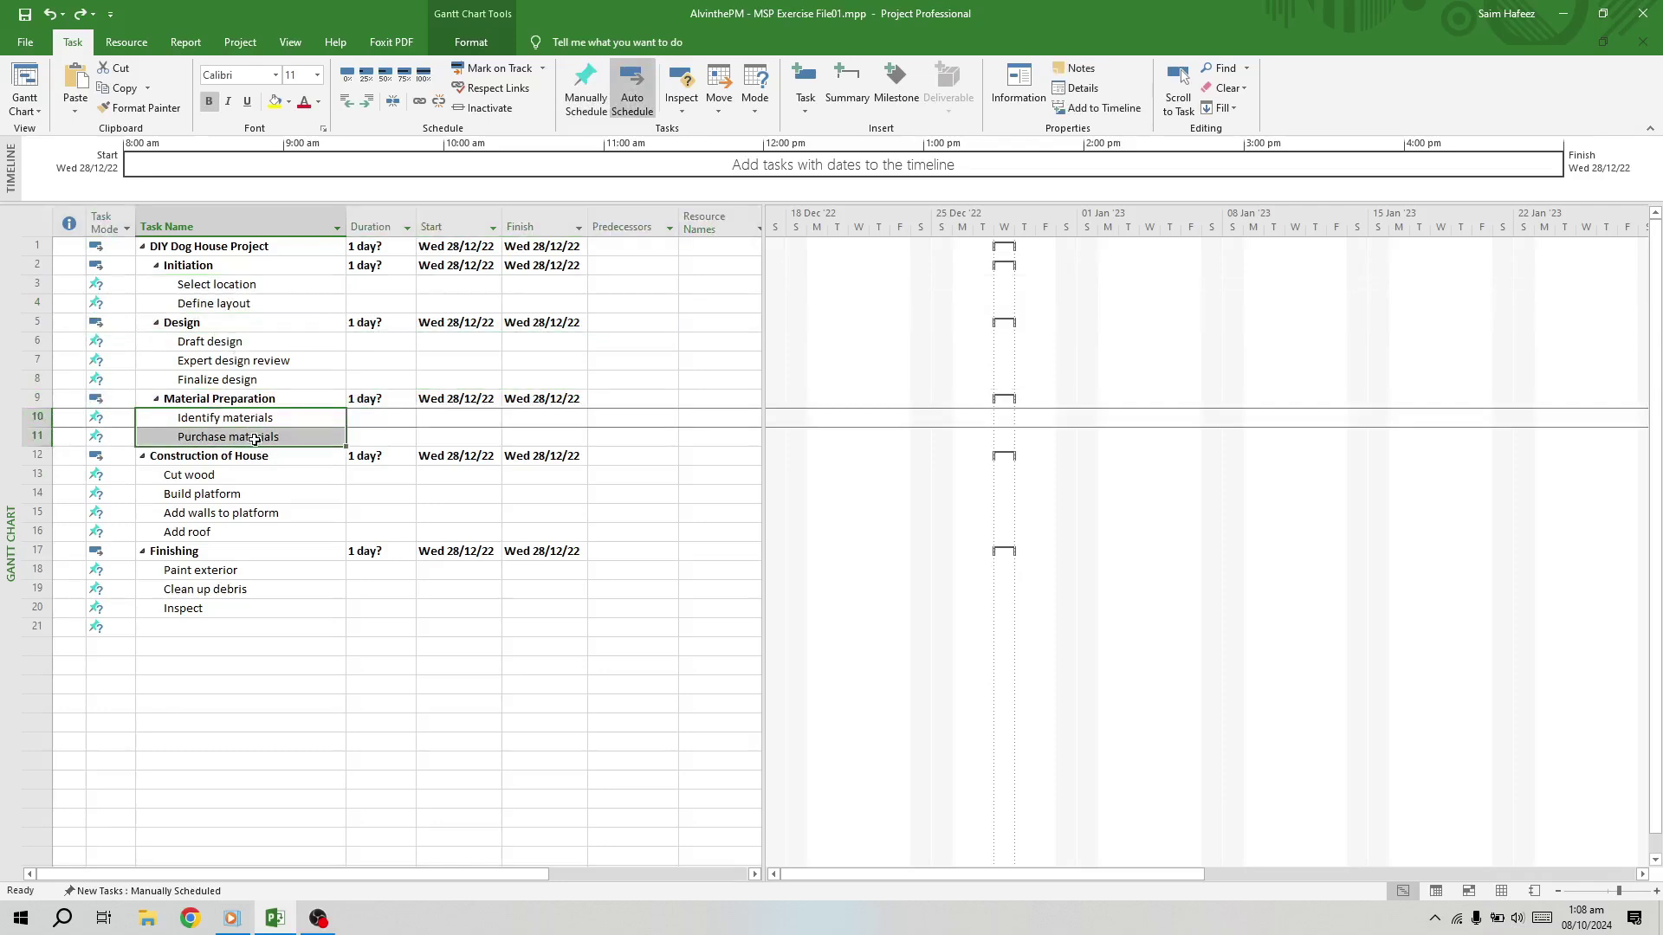
pyautogui.click(305, 491)
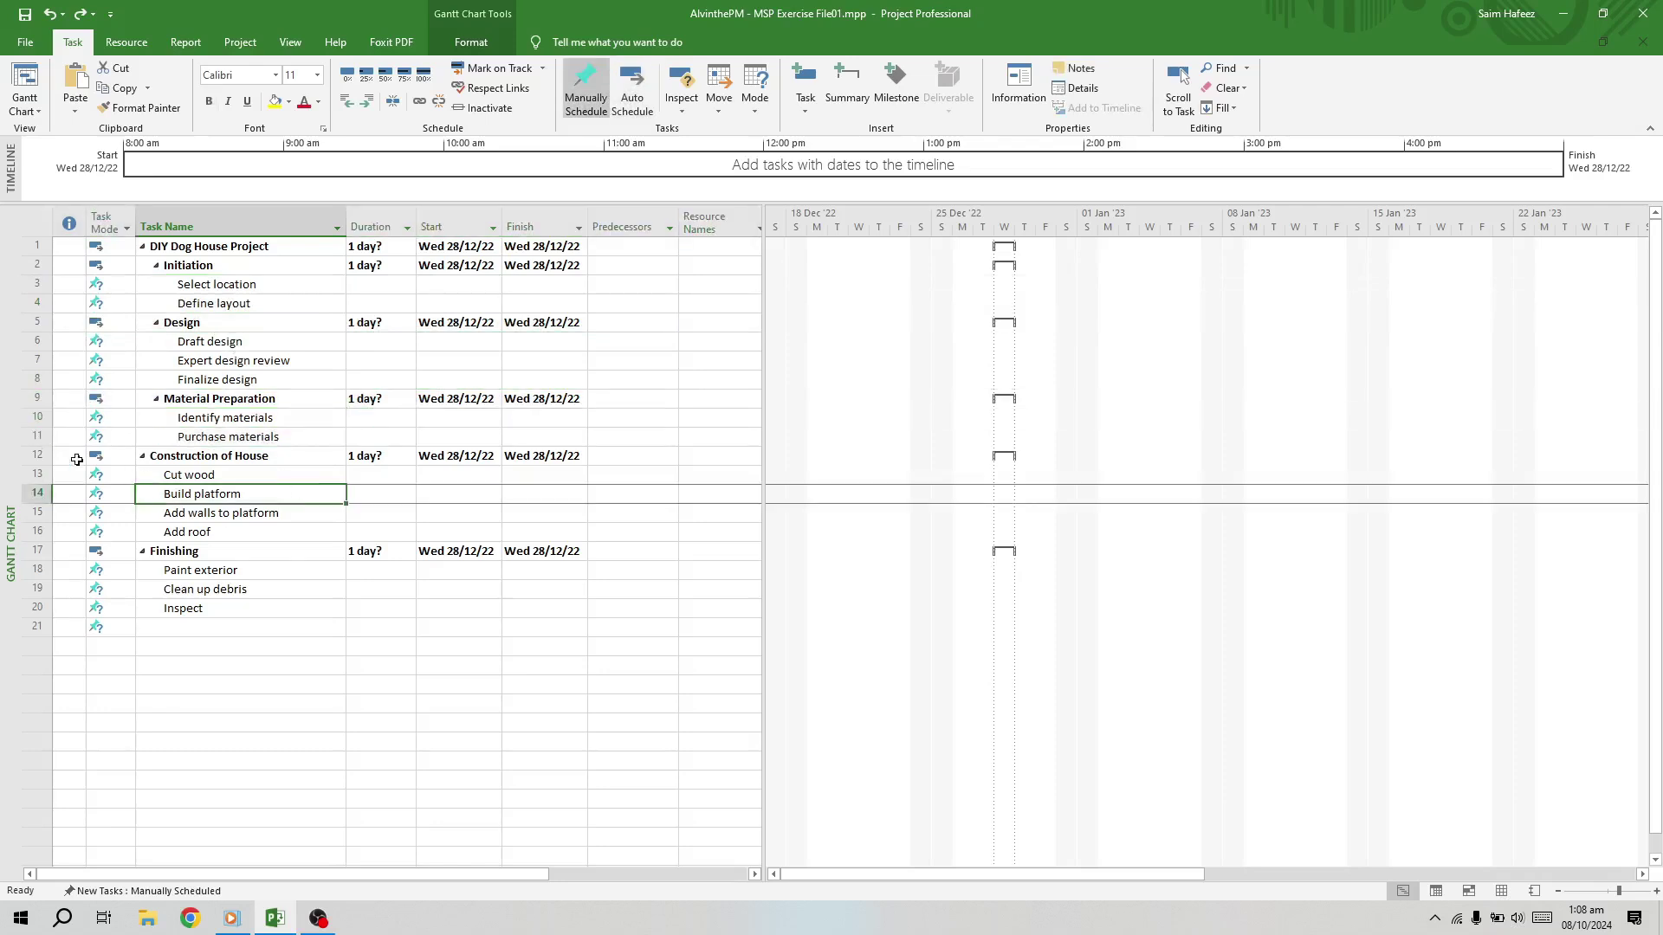
pyautogui.click(33, 459)
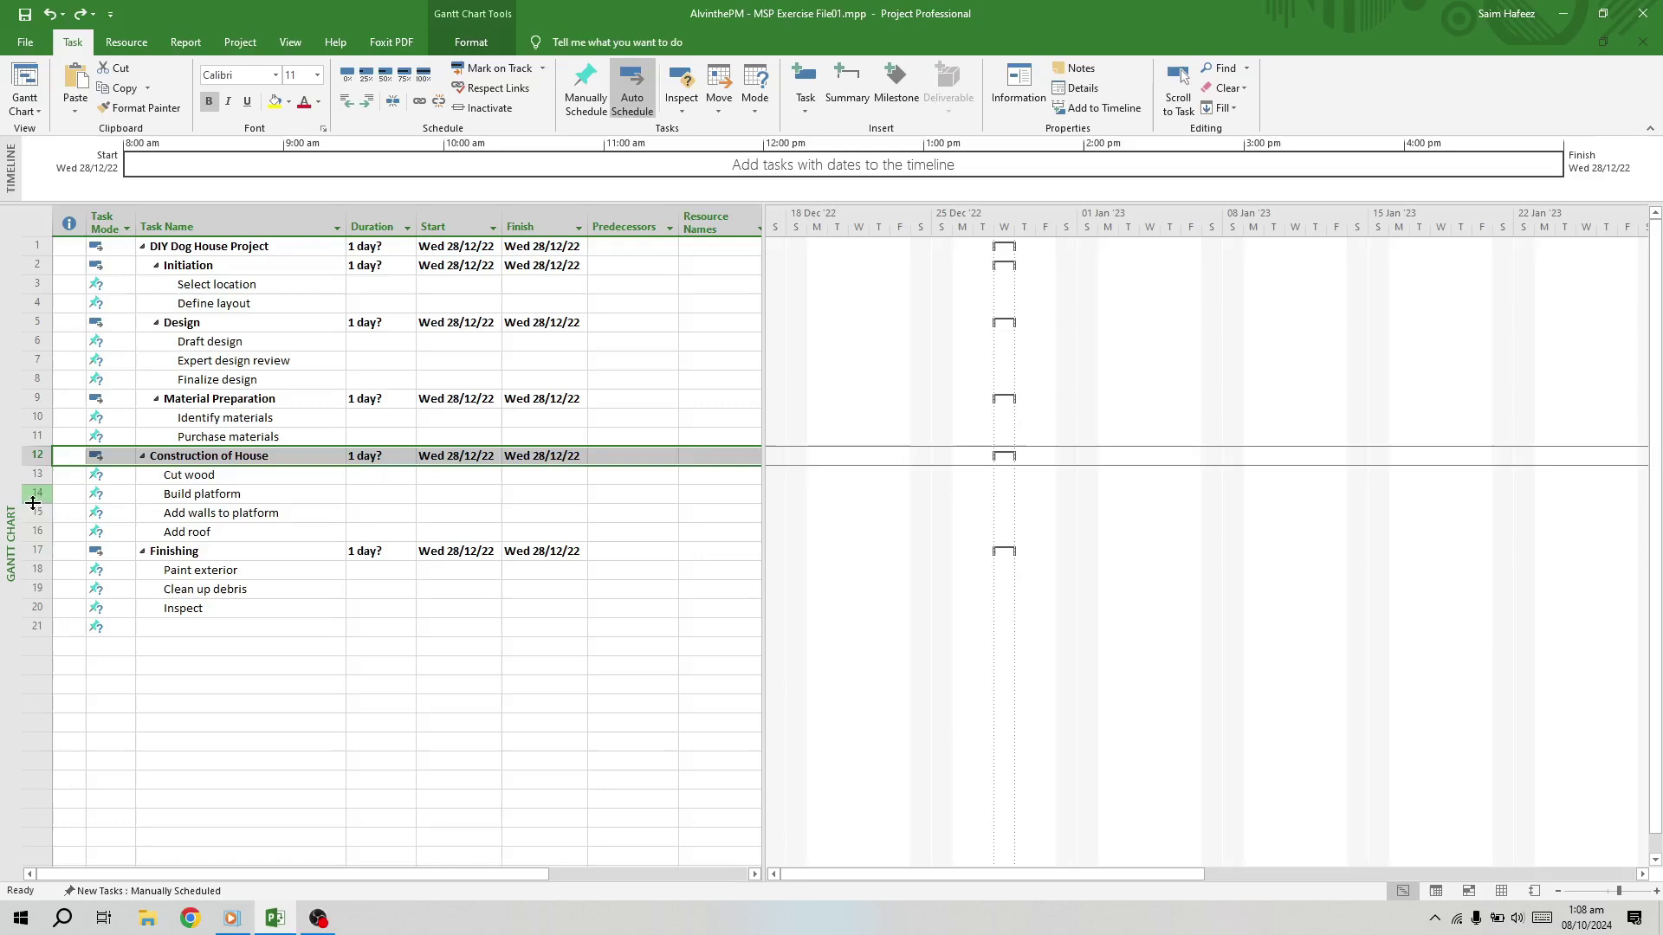
pyautogui.click(36, 551)
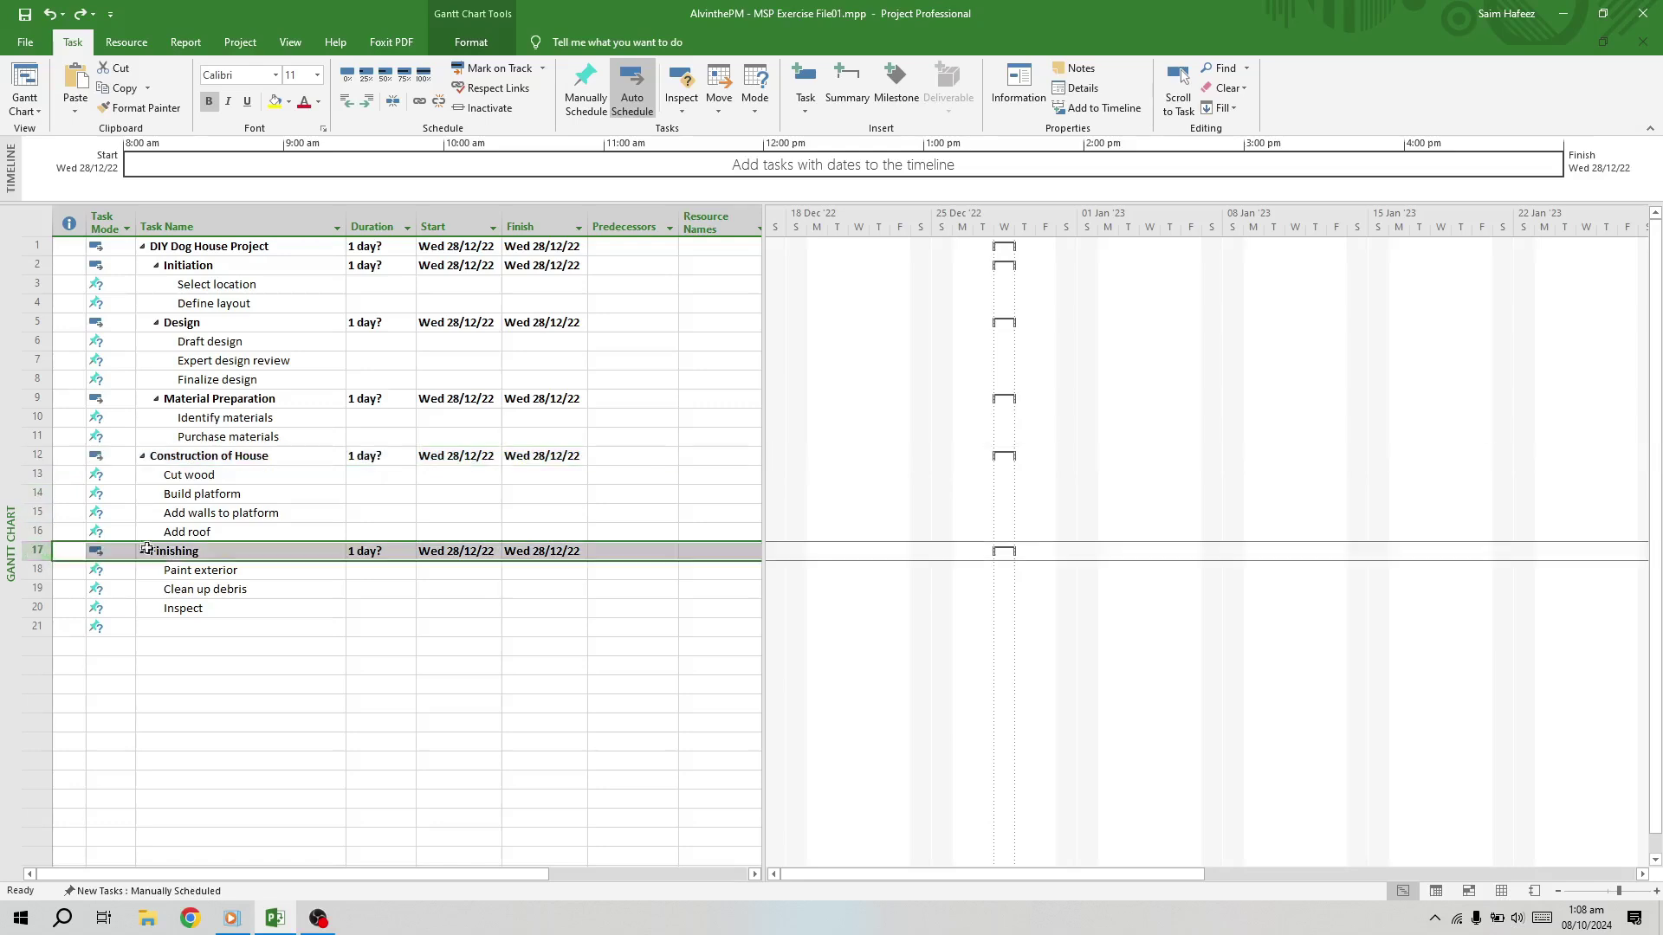
pyautogui.click(318, 663)
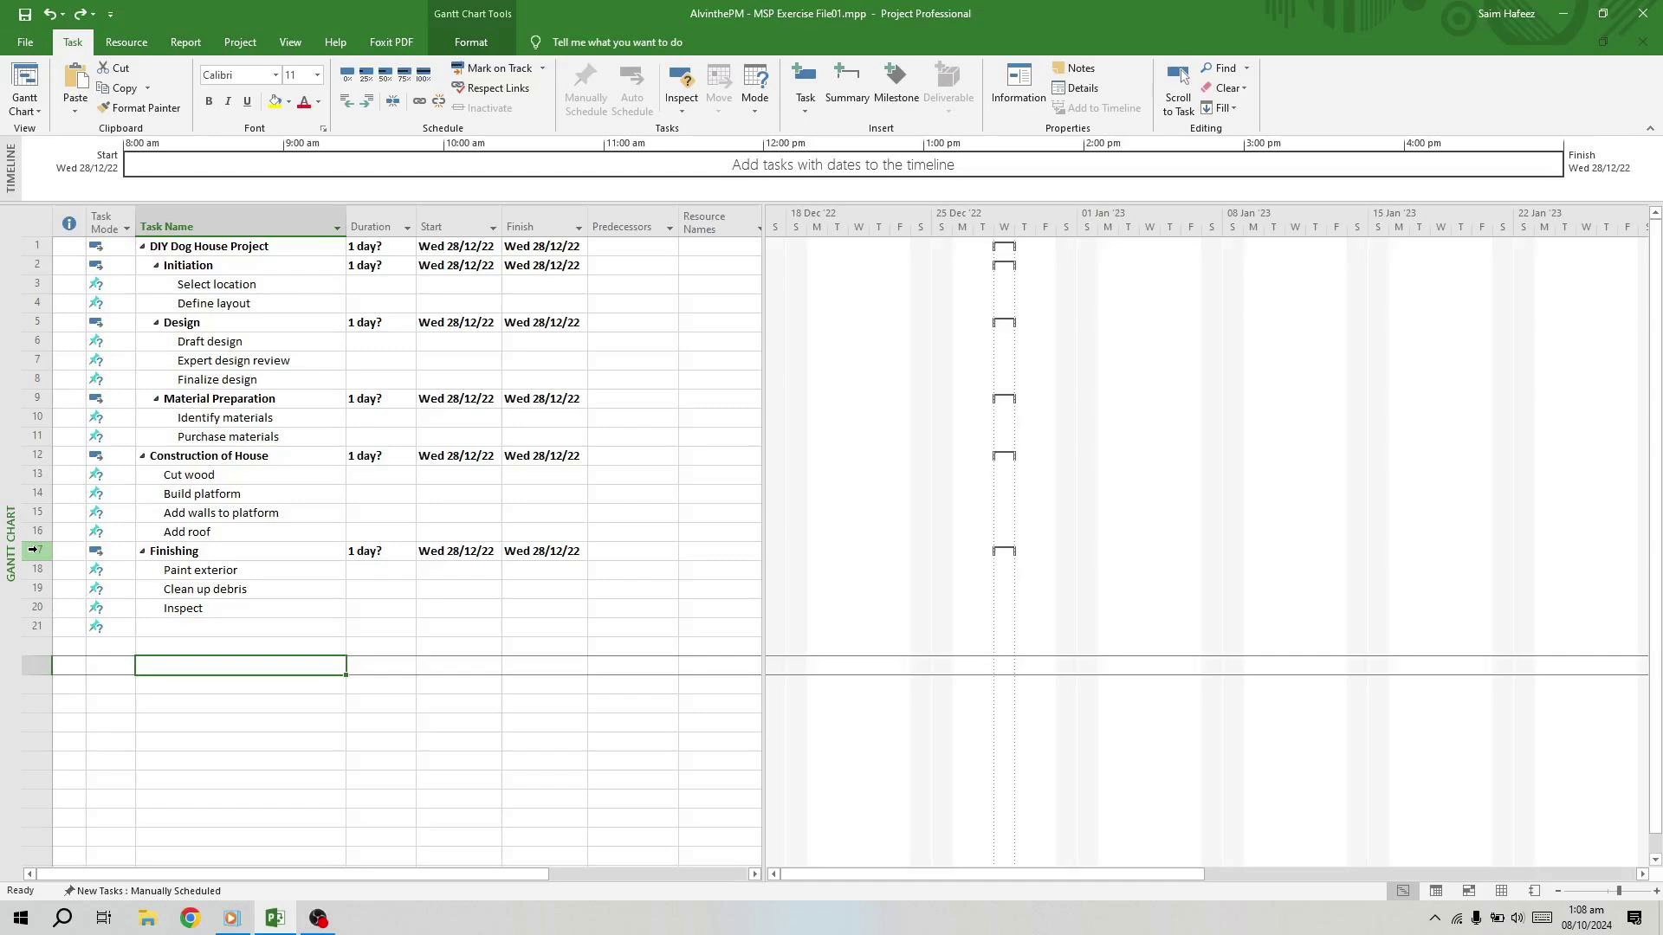
# Insert four blank tasks above Finishing and name the first one 'Testing of House'
pyautogui.click(33, 550)
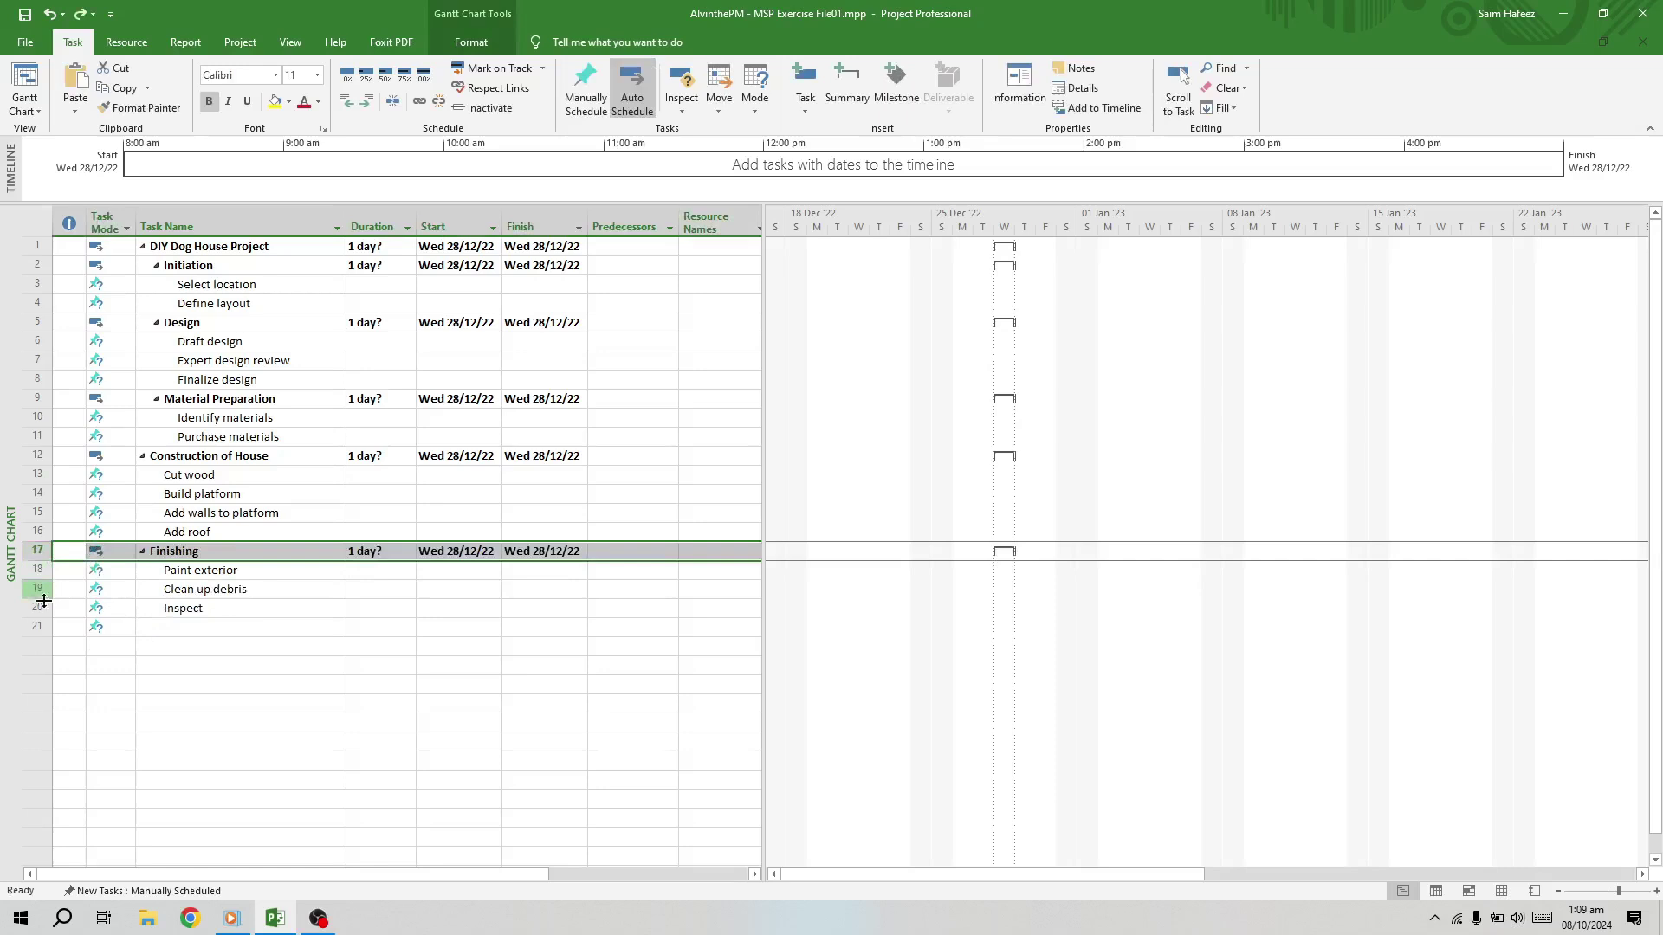
pyautogui.keyDown('shift'); pyautogui.click(37, 608); pyautogui.keyUp('shift')
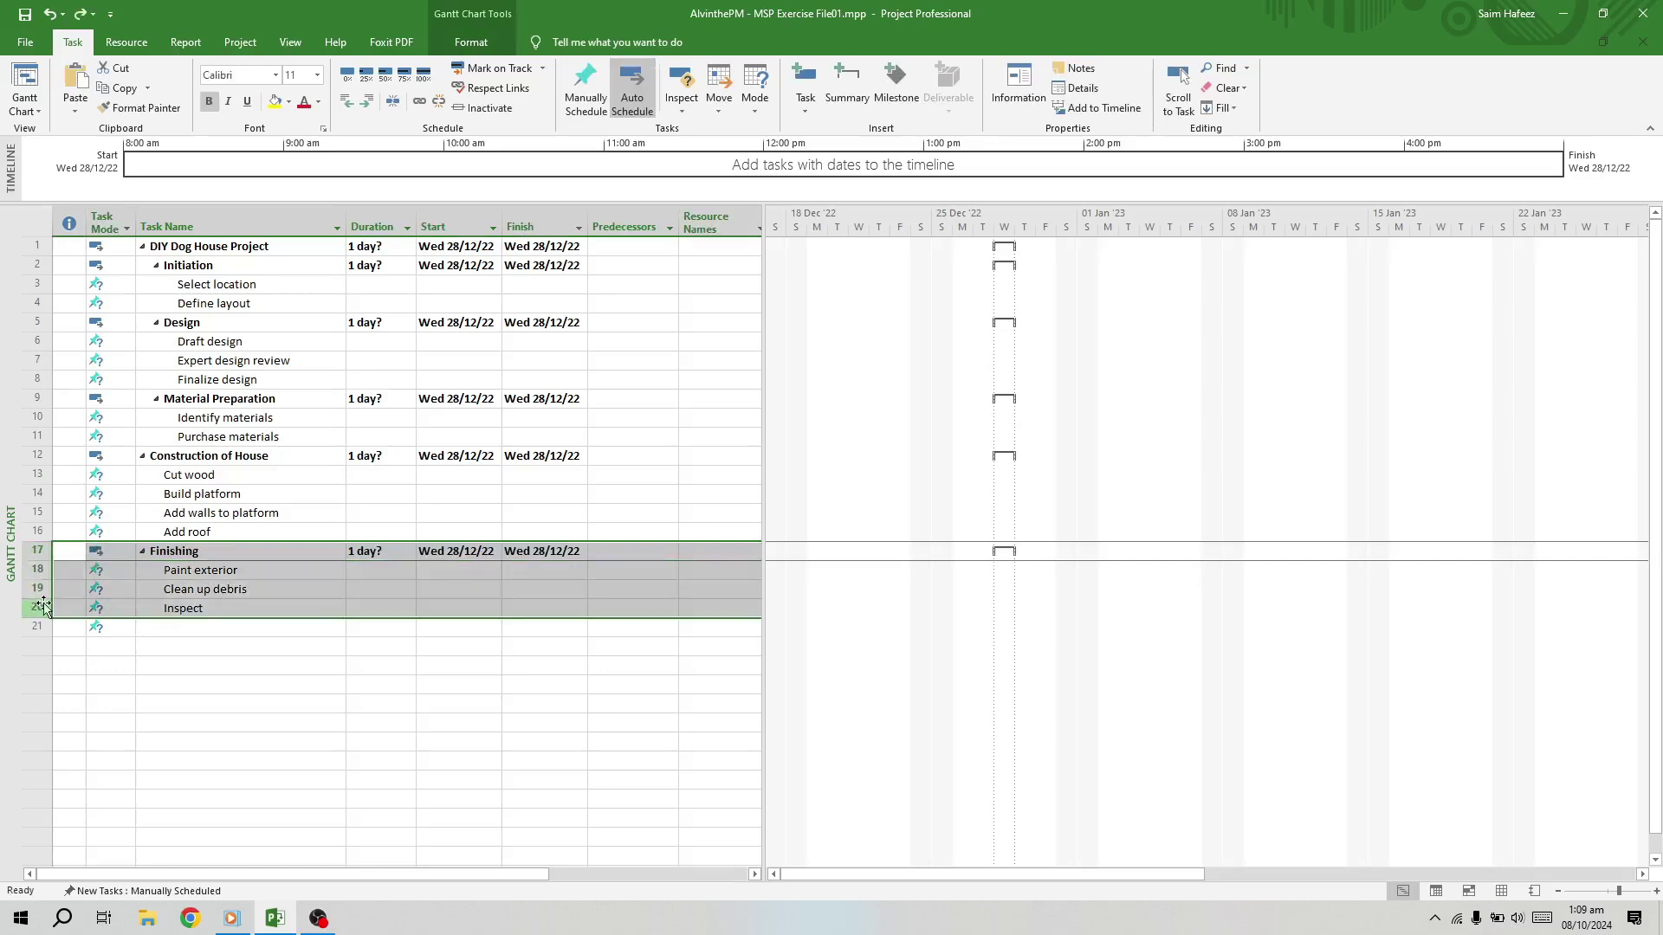
pyautogui.rightClick(40, 546)
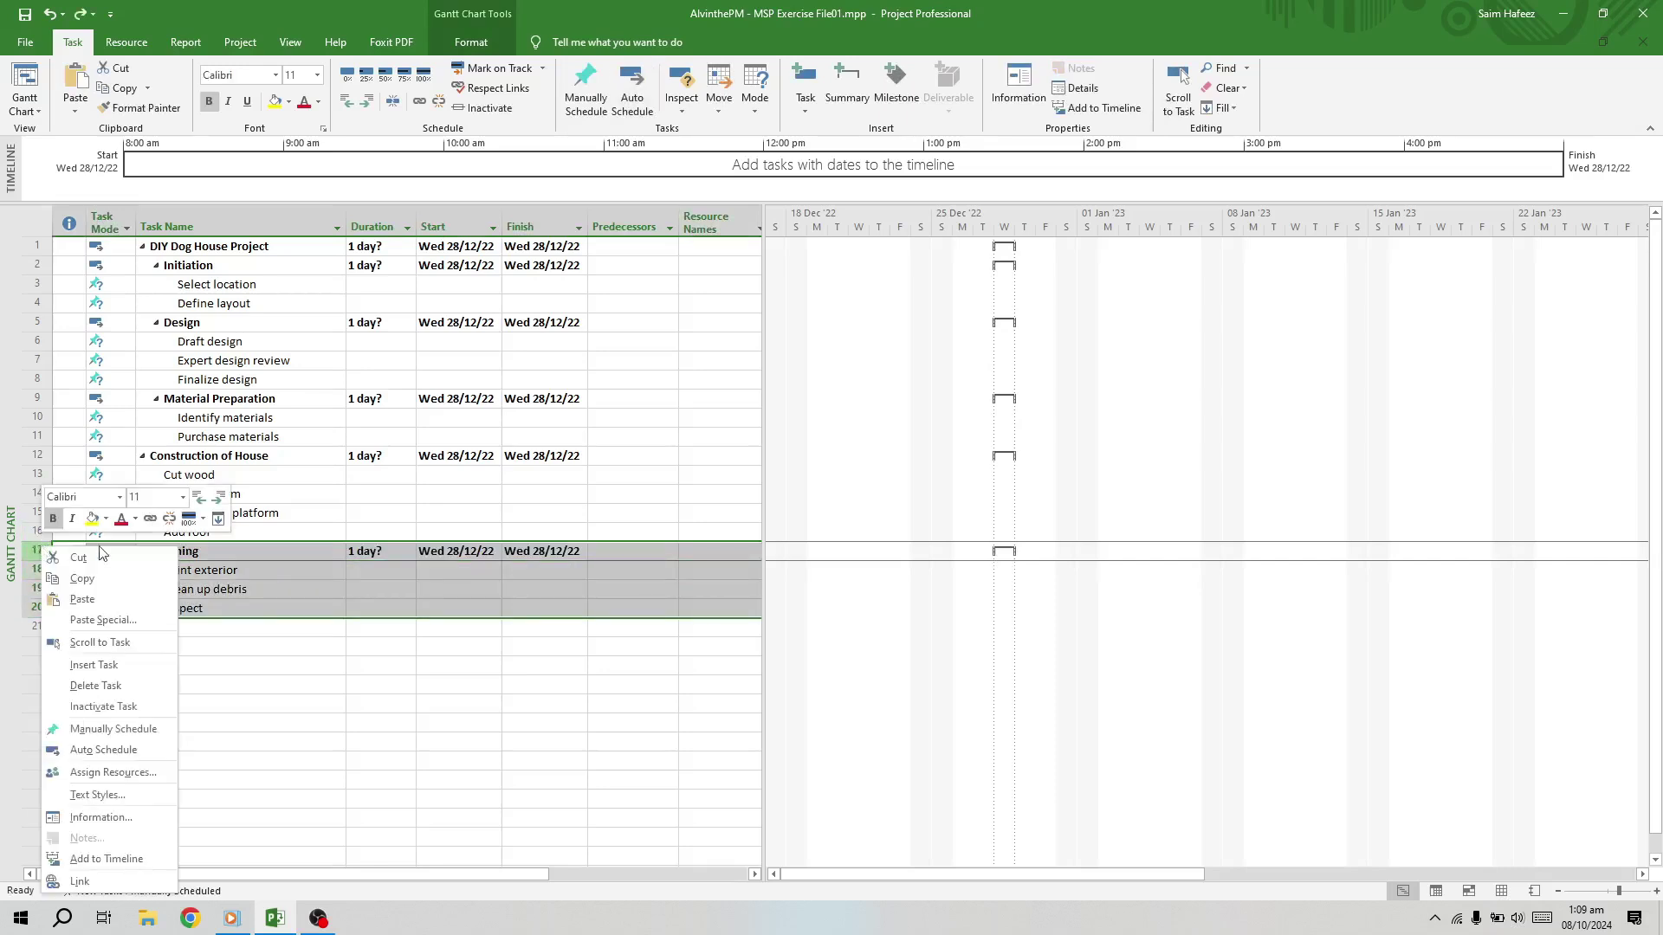
pyautogui.click(122, 664)
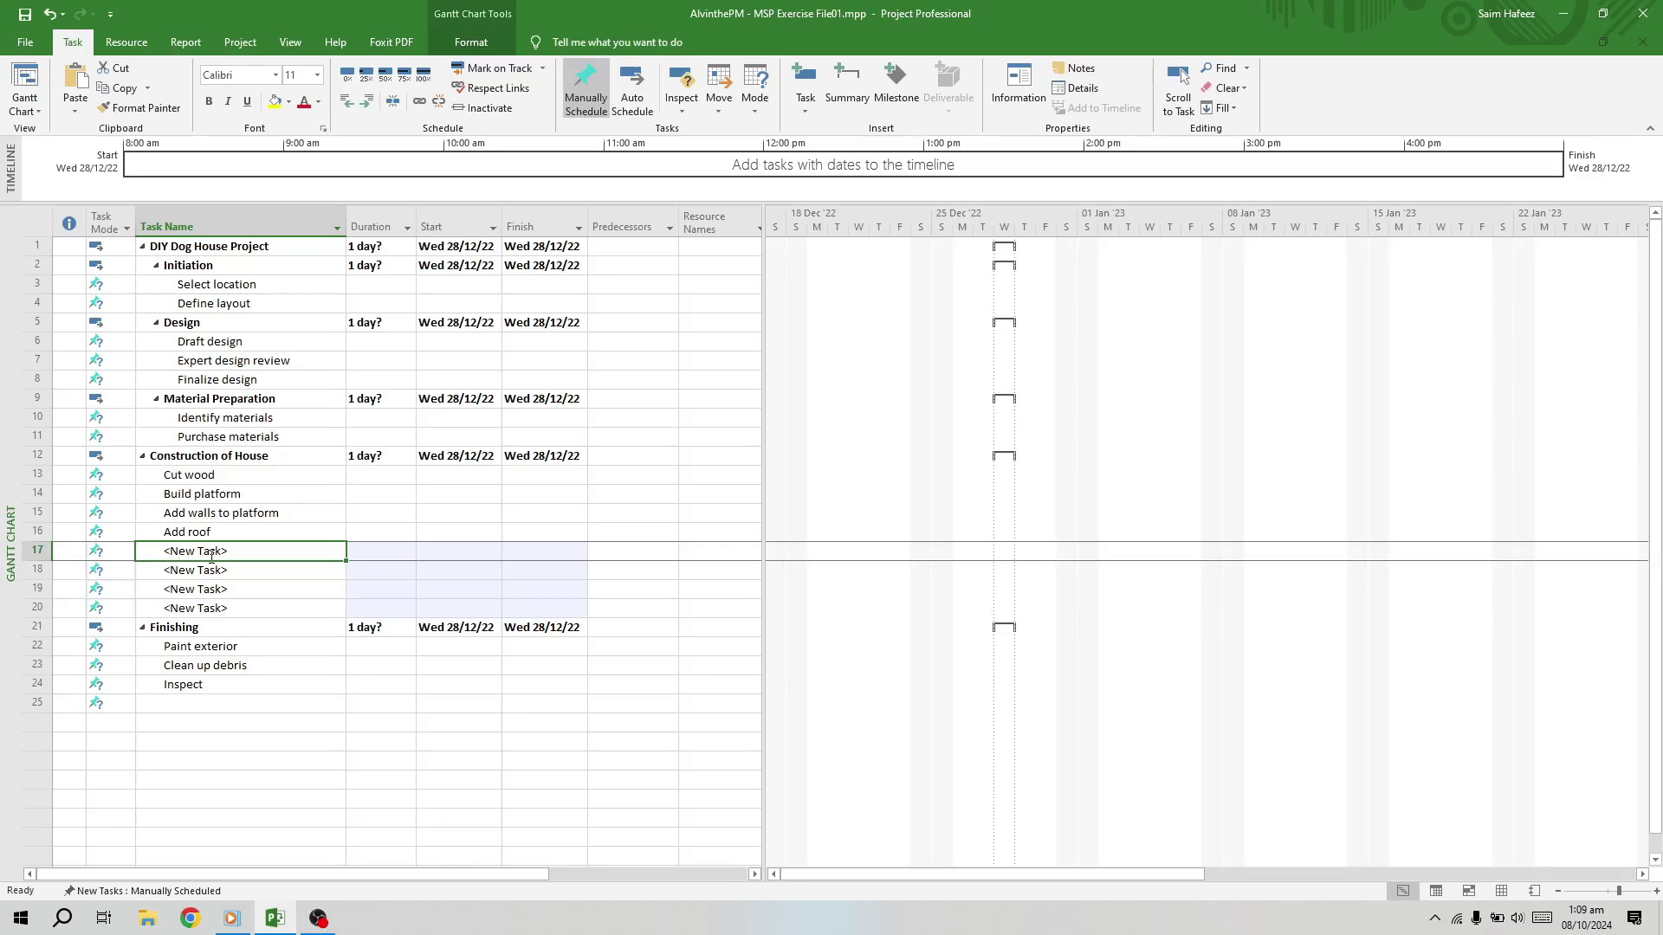
pyautogui.write('Testing of House')
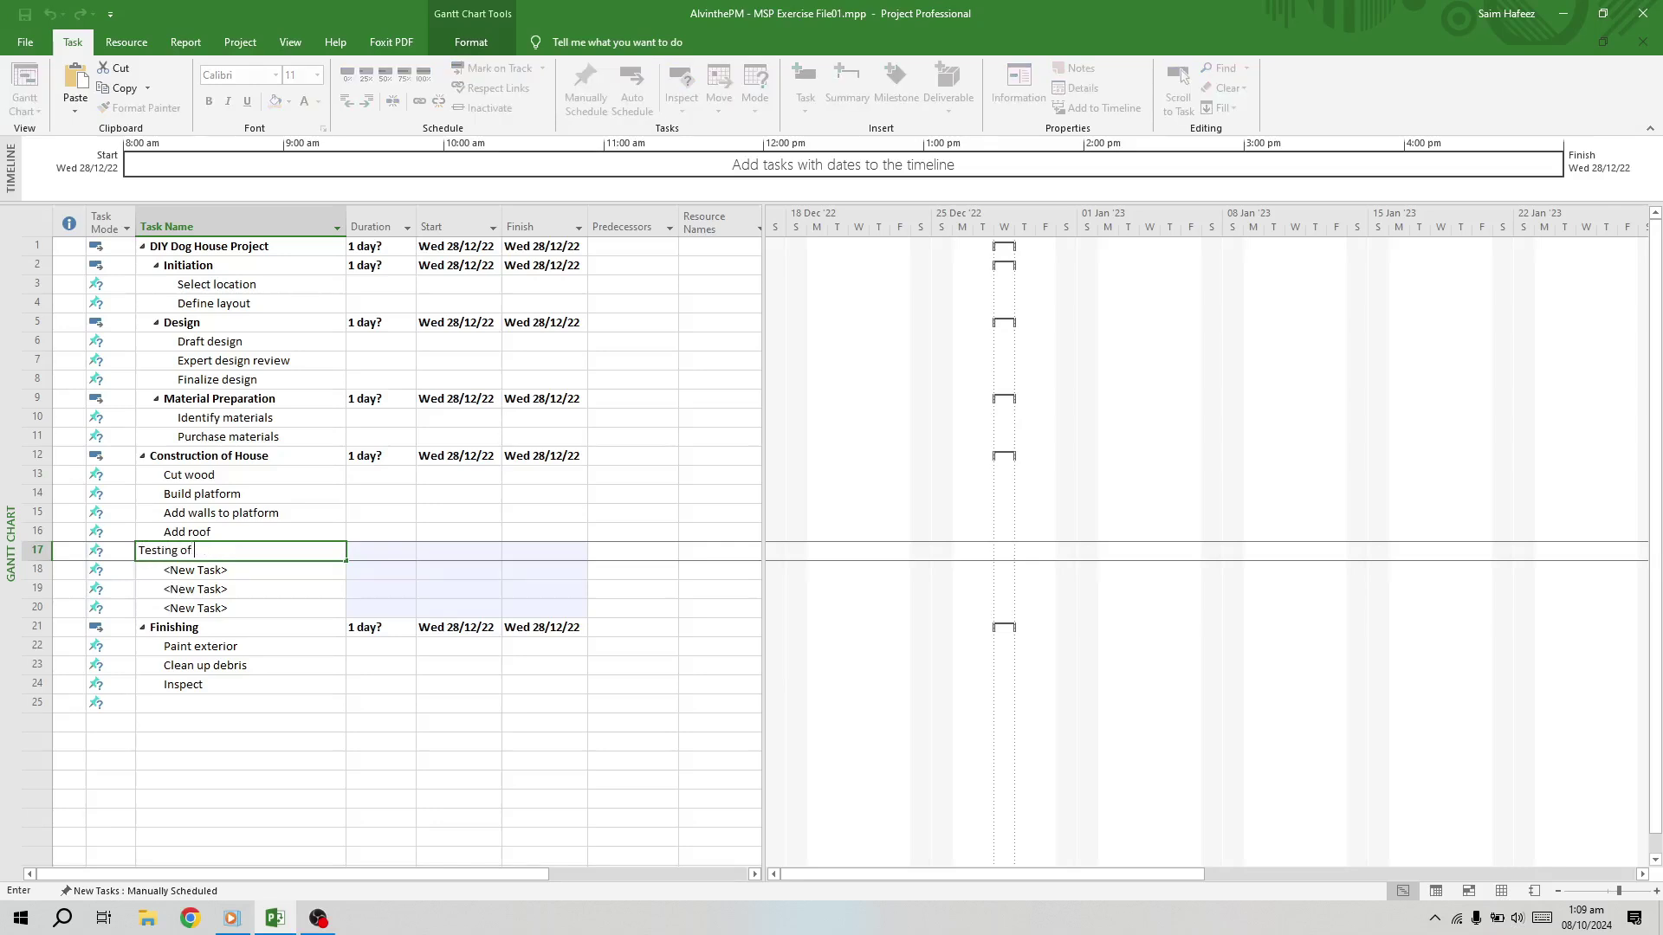
pyautogui.press('Return')
# Name the subtasks Floor Testing, wall testing and Roof waterproof testing, then outdent Testing of House
pyautogui.click(212, 570)
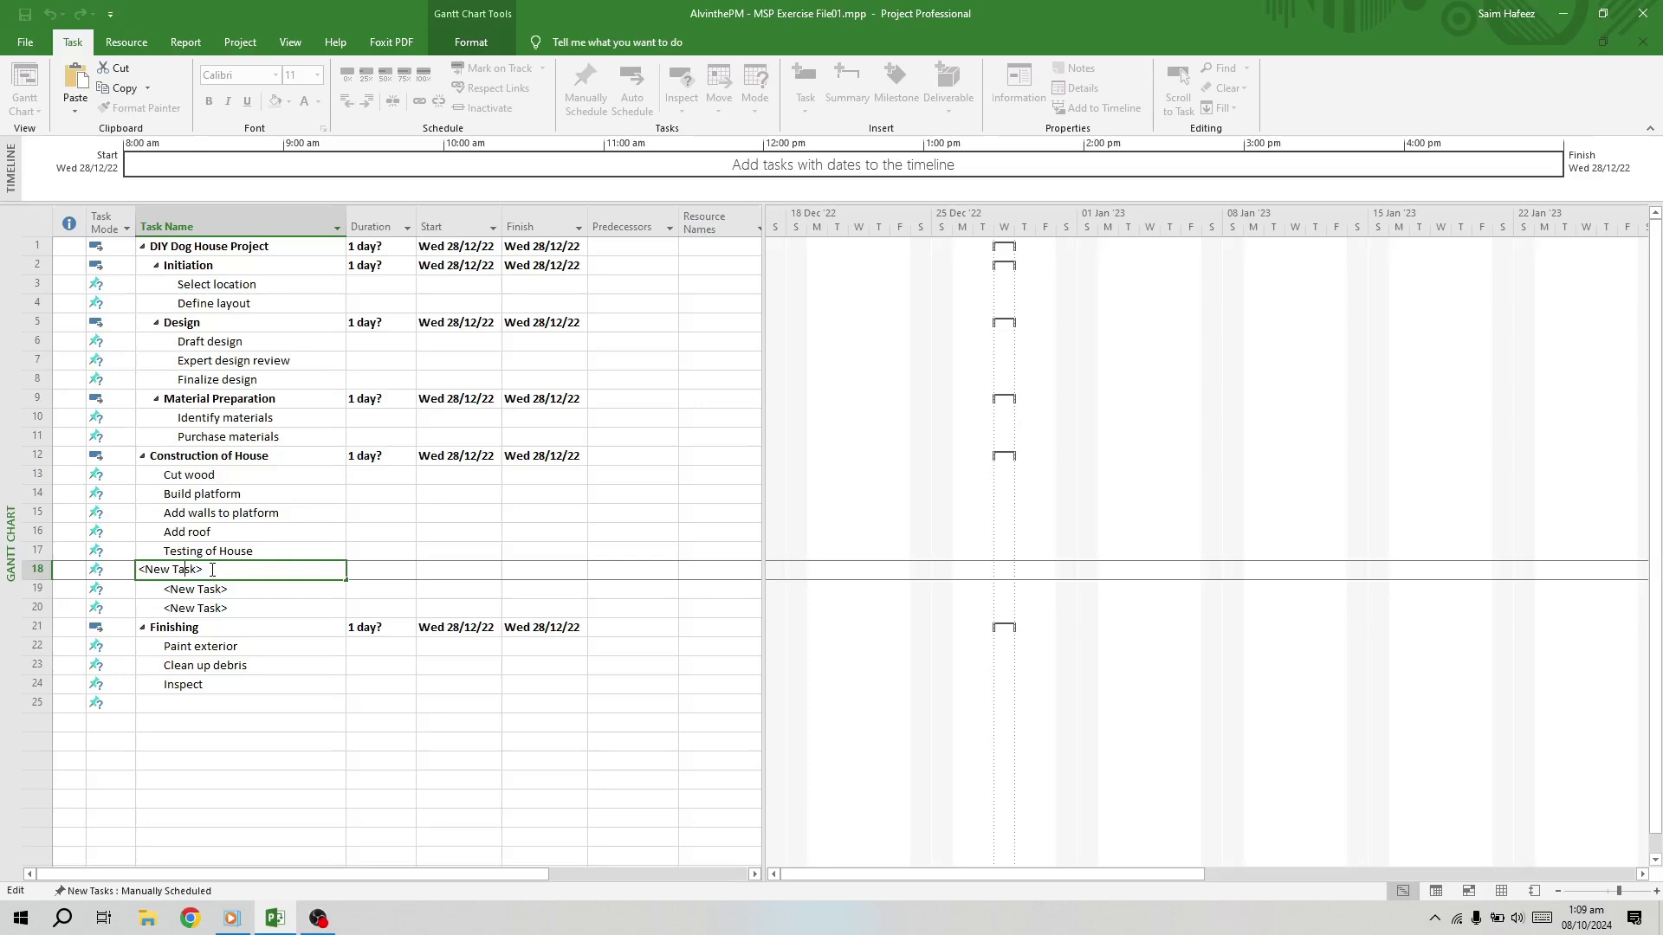
pyautogui.write('Floor Testing')
pyautogui.press('Return')
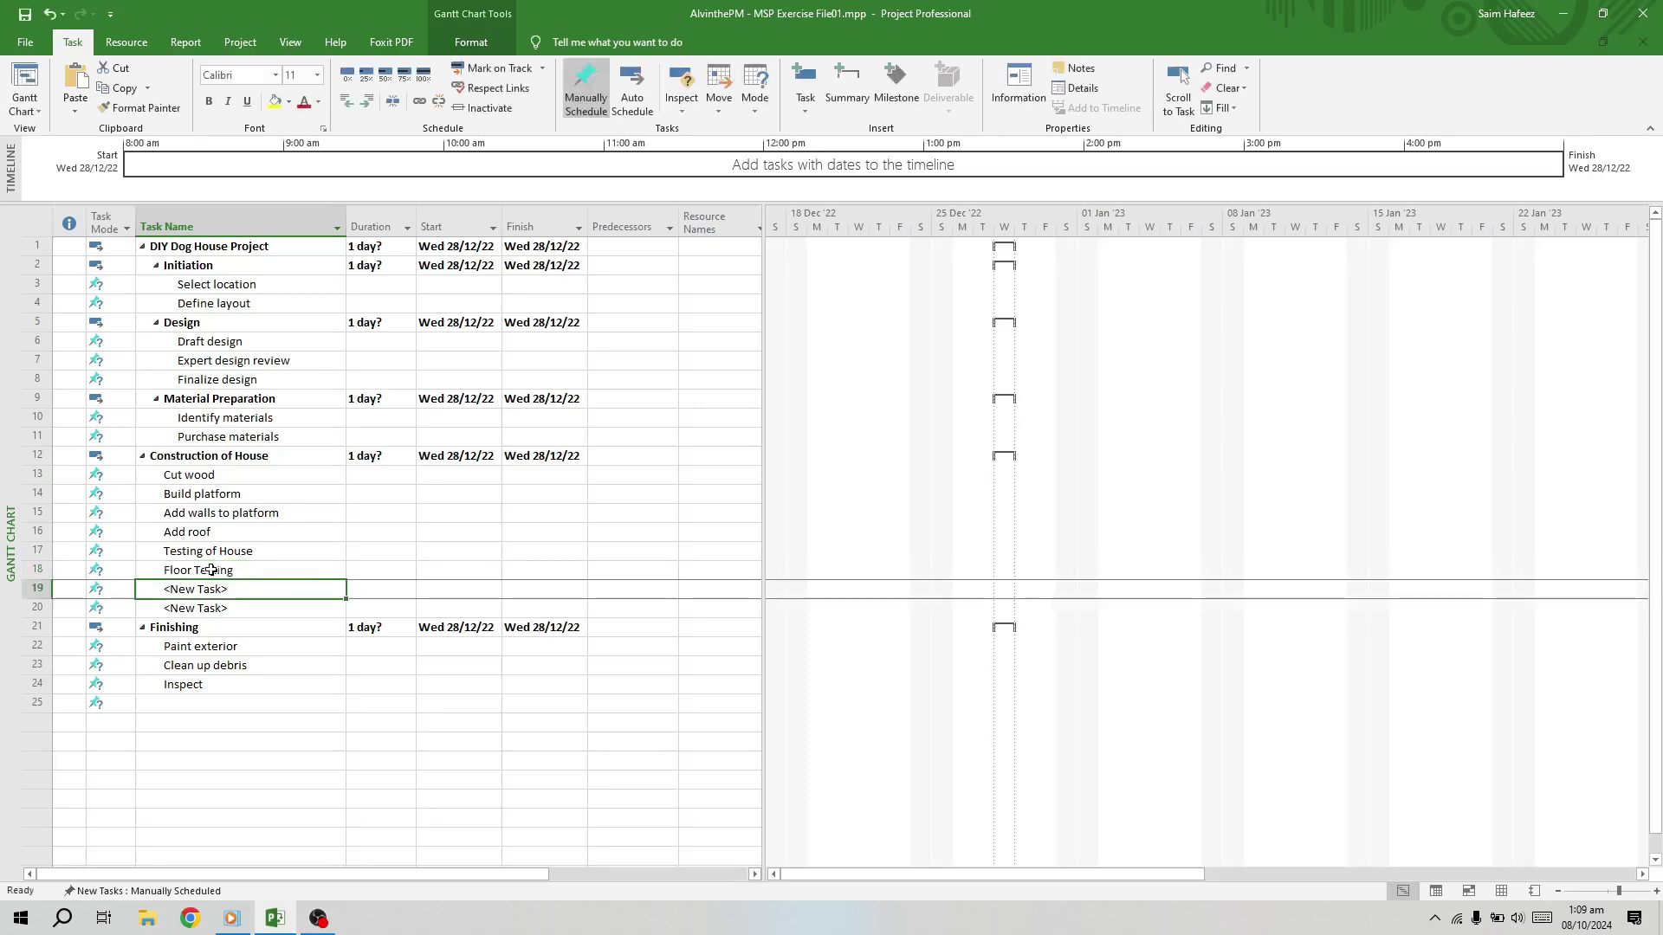
pyautogui.write('wall testi')
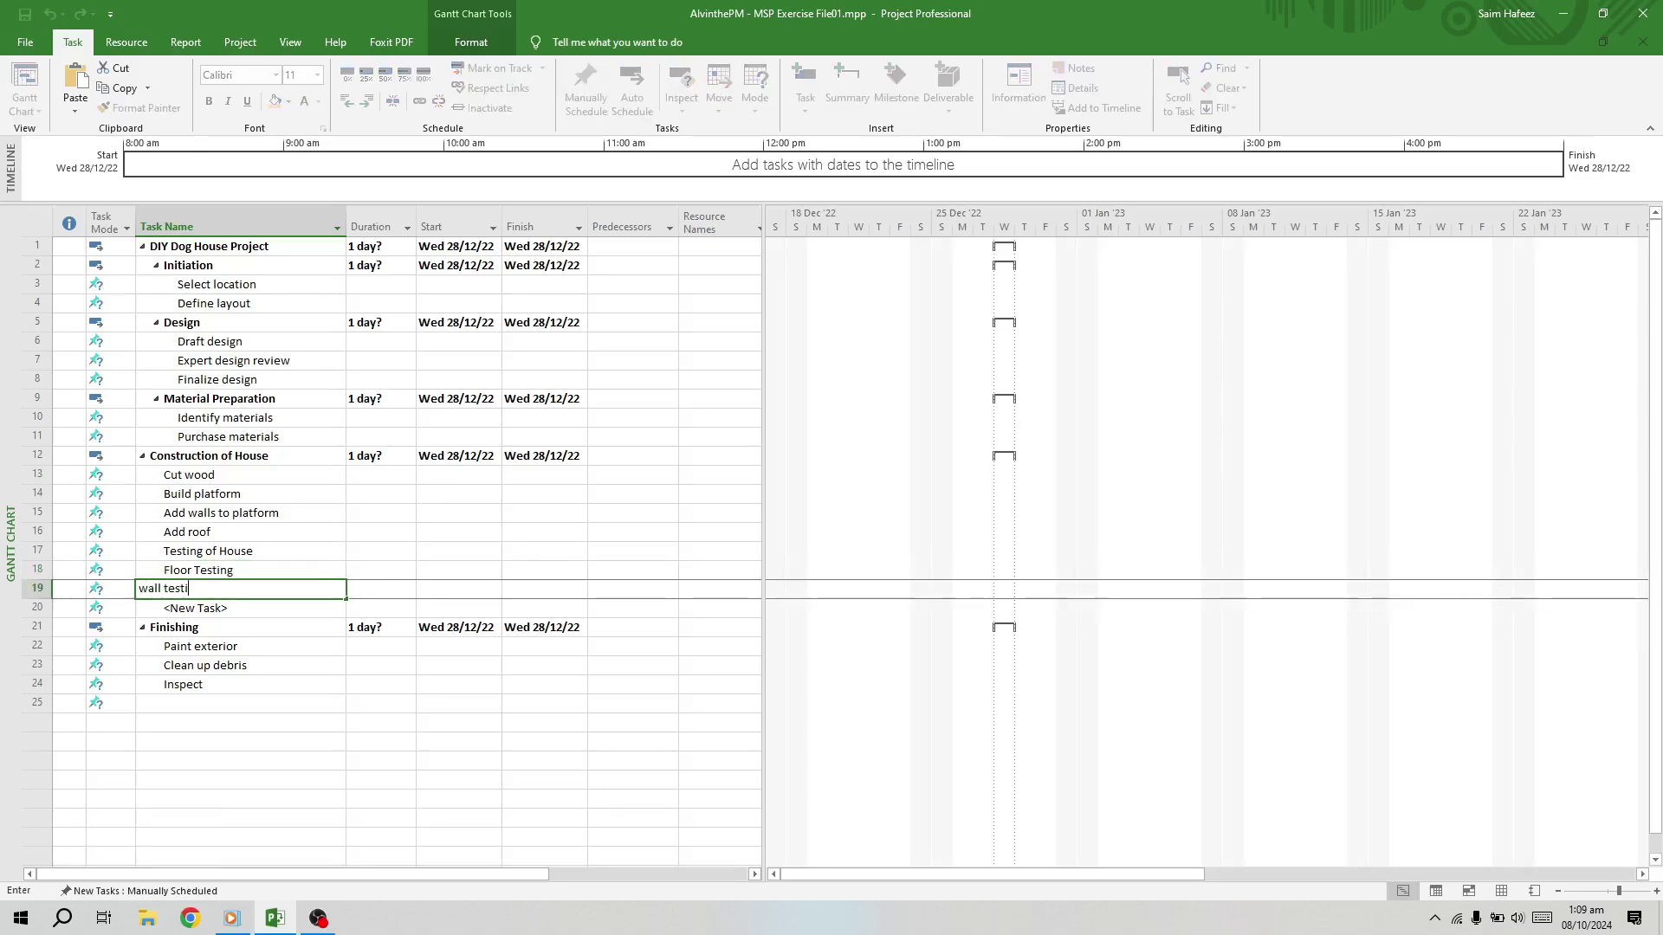
pyautogui.write('ng')
pyautogui.press('Return')
pyautogui.write('Roof wate')
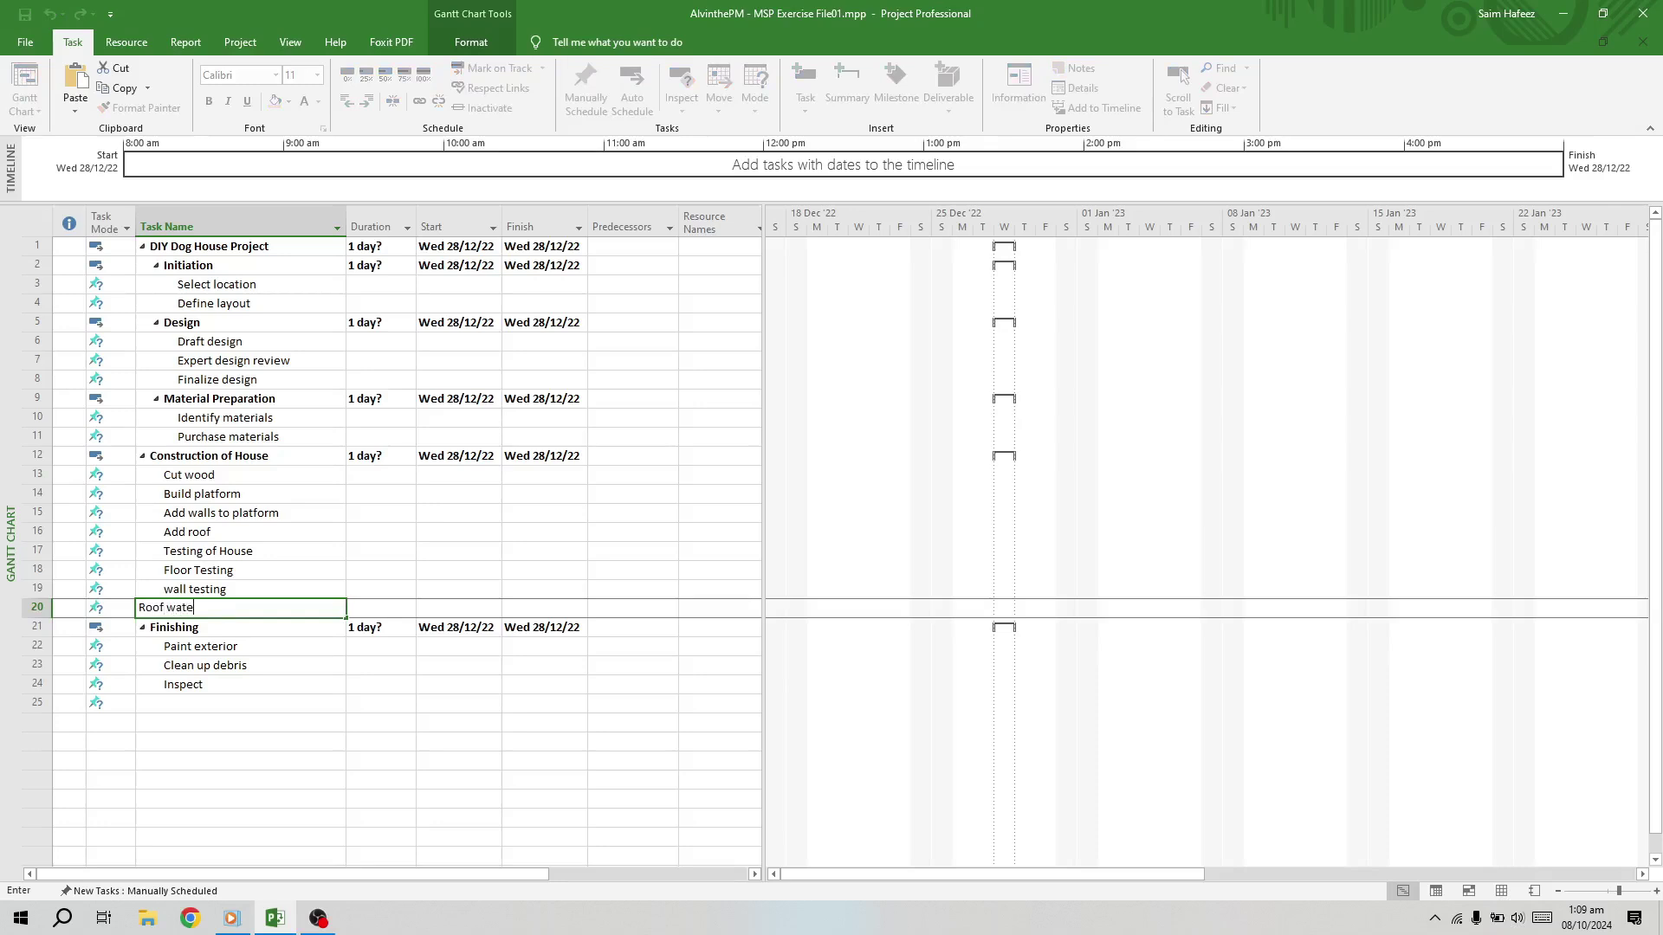
pyautogui.write('rproof testing')
pyautogui.press('Return')
pyautogui.press('Up')
pyautogui.press('Up')
pyautogui.press('Up')
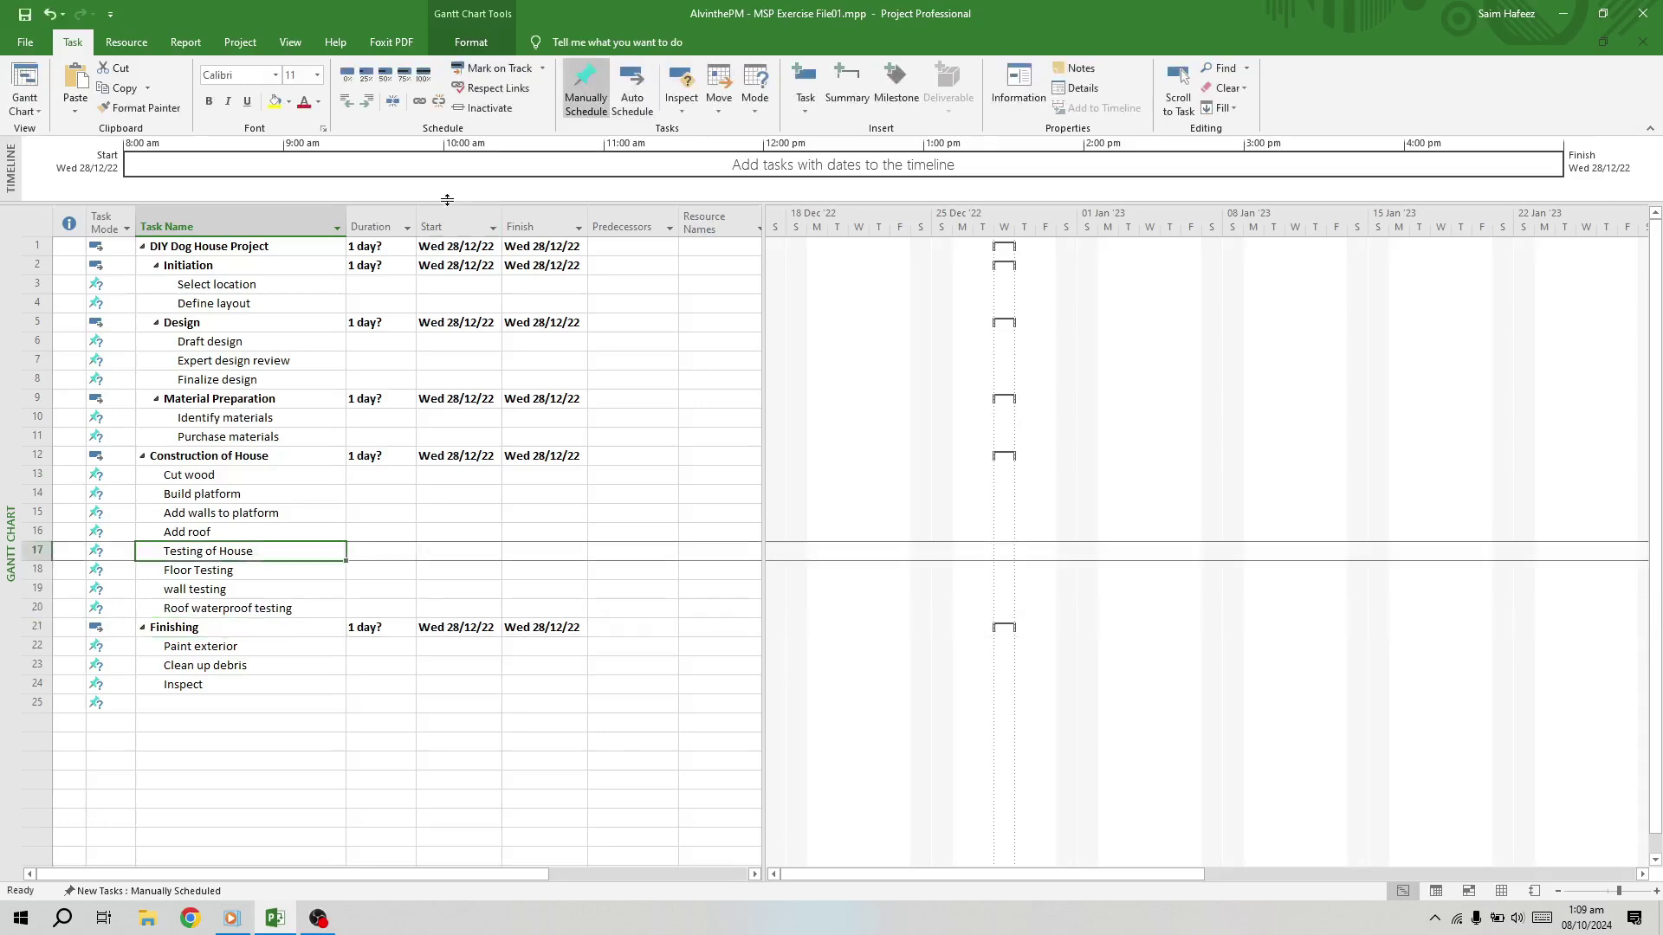
pyautogui.click(347, 101)
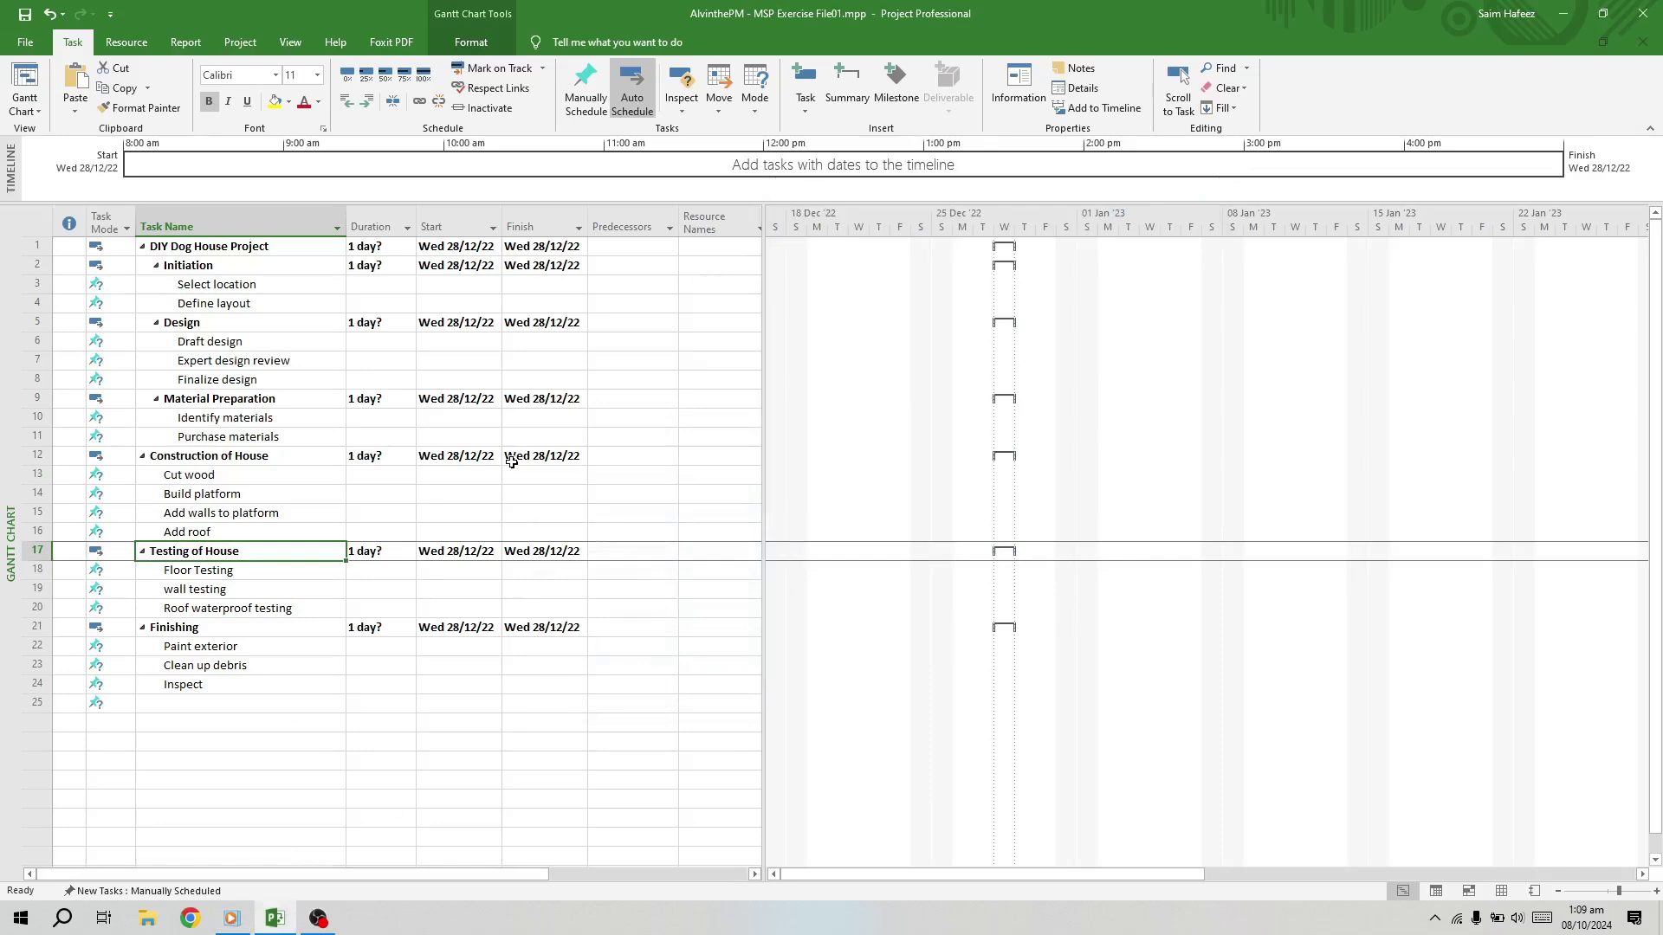
# Enter 'Milestone: Project Completion' in the empty row below Inspect
pyautogui.click(198, 704)
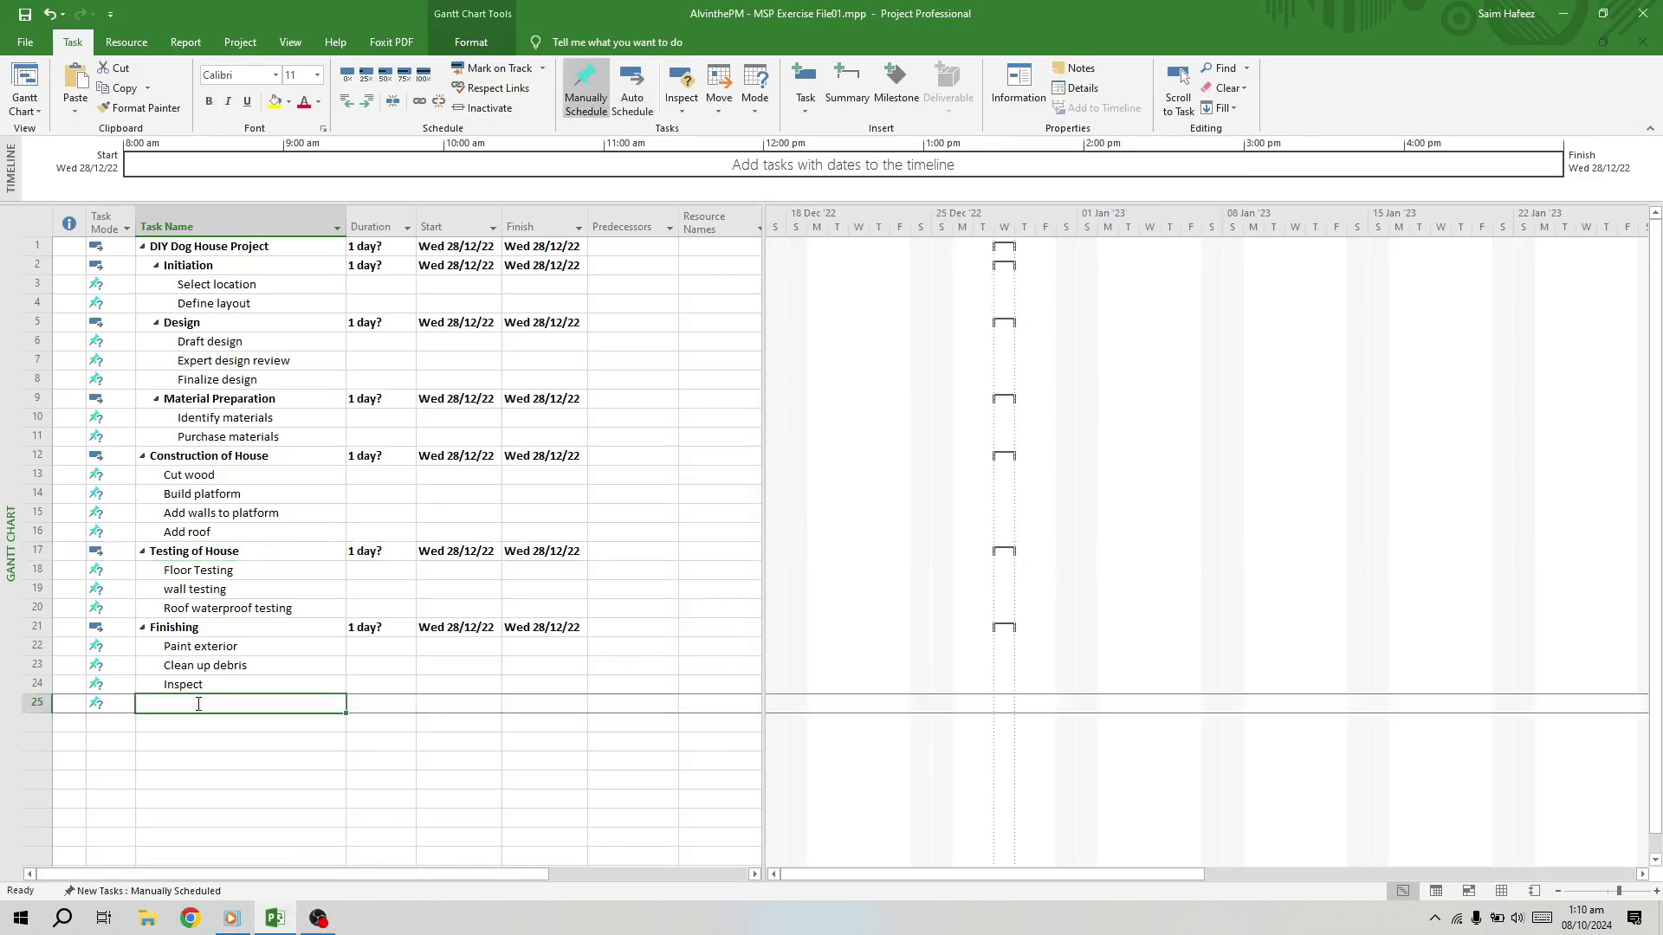
pyautogui.write('Milestone')
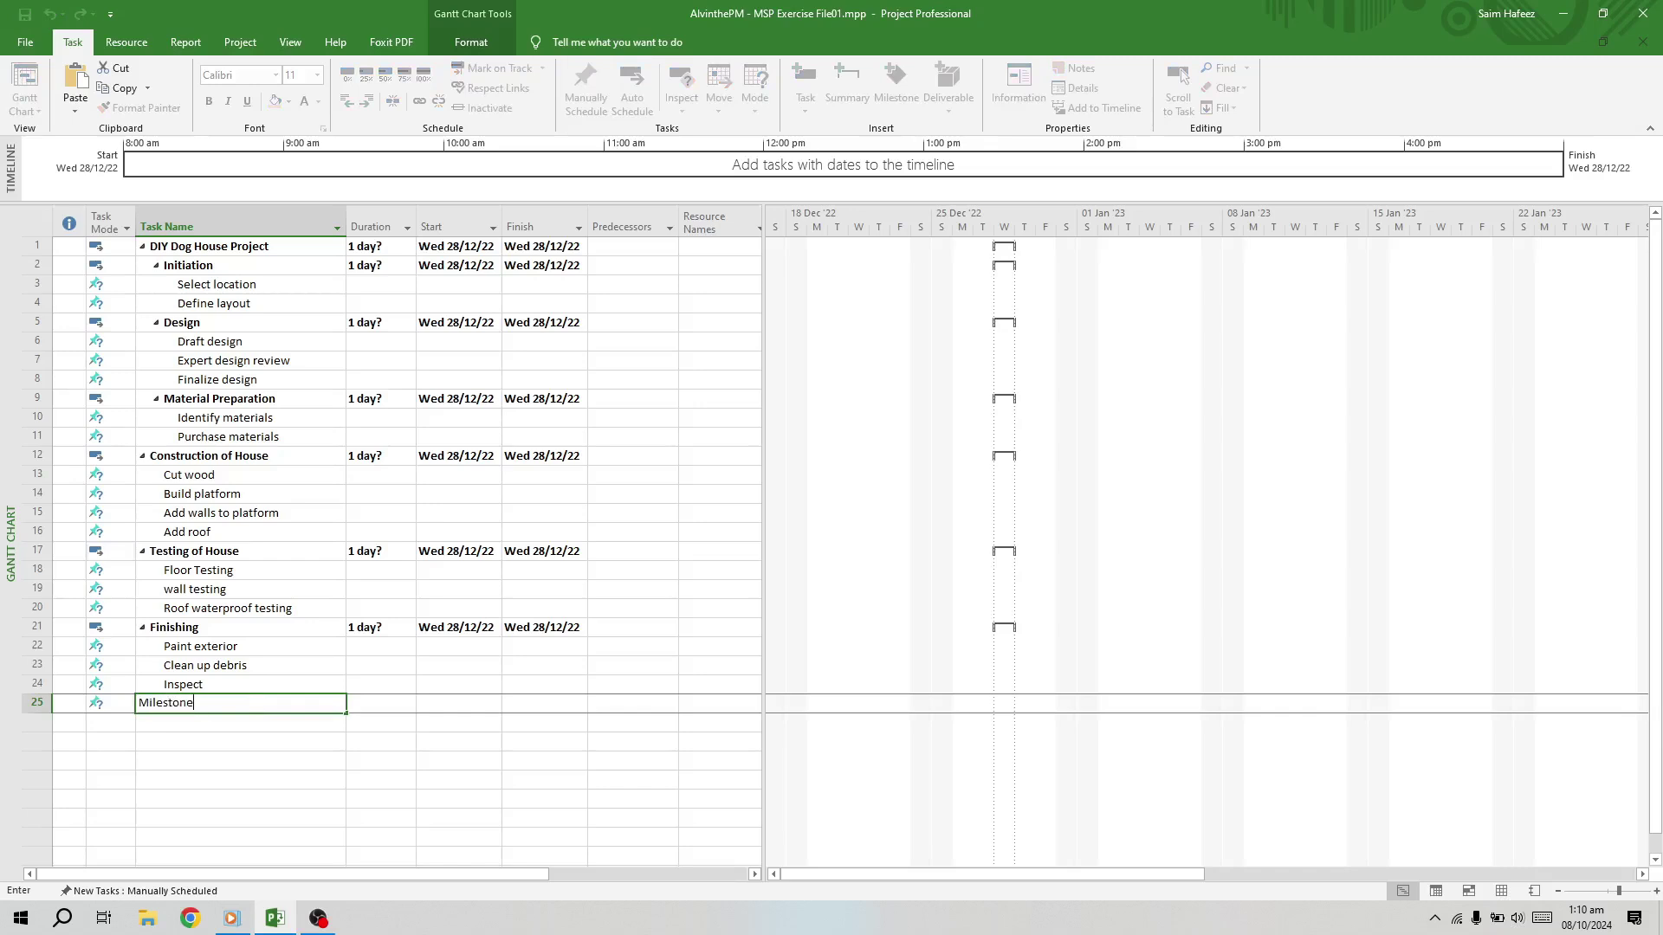
pyautogui.write(': Project')
pyautogui.write(' Completion')
pyautogui.press('Return')
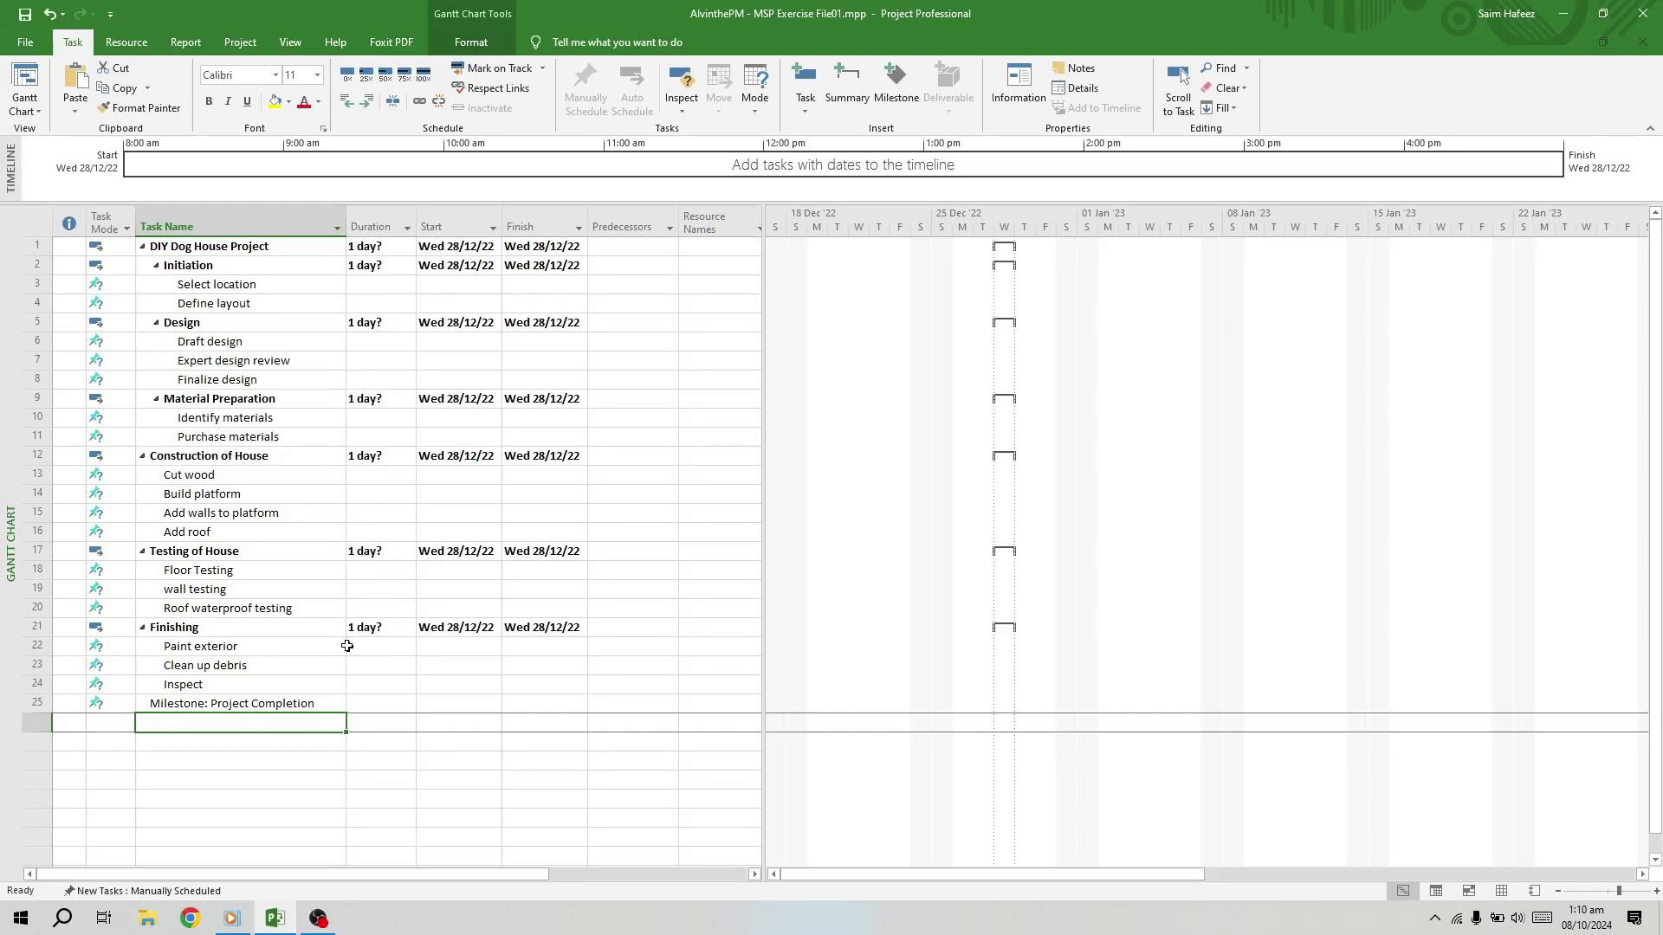
# Select the whole task table and switch every task to Auto Schedule
pyautogui.click(39, 223)
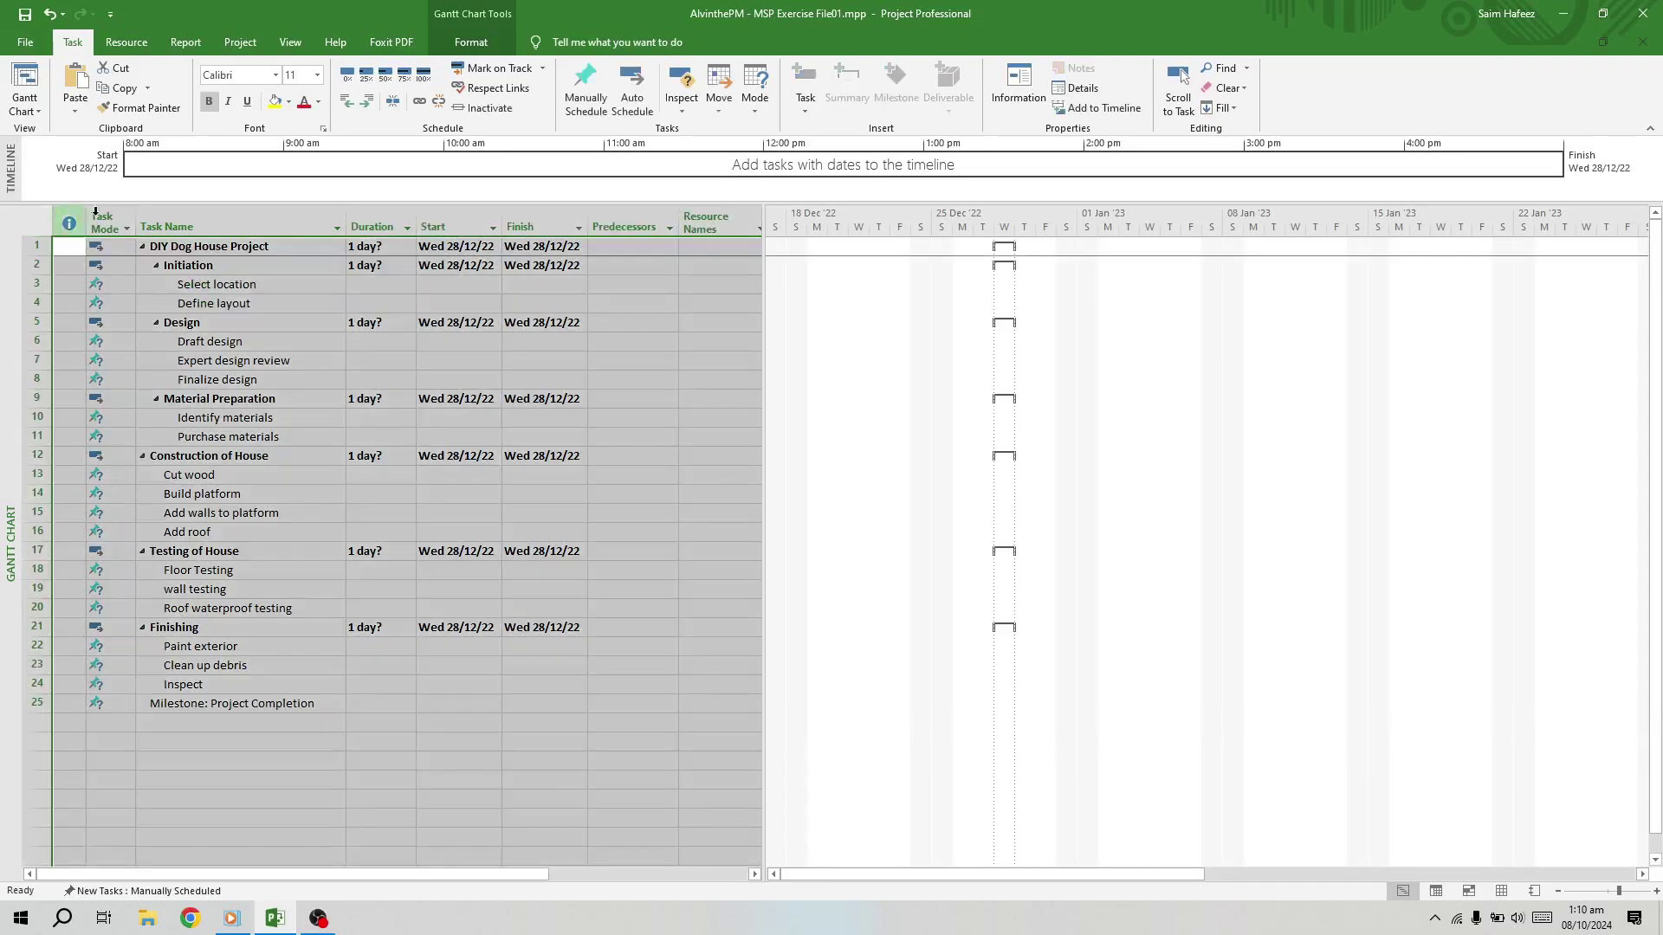
pyautogui.click(647, 97)
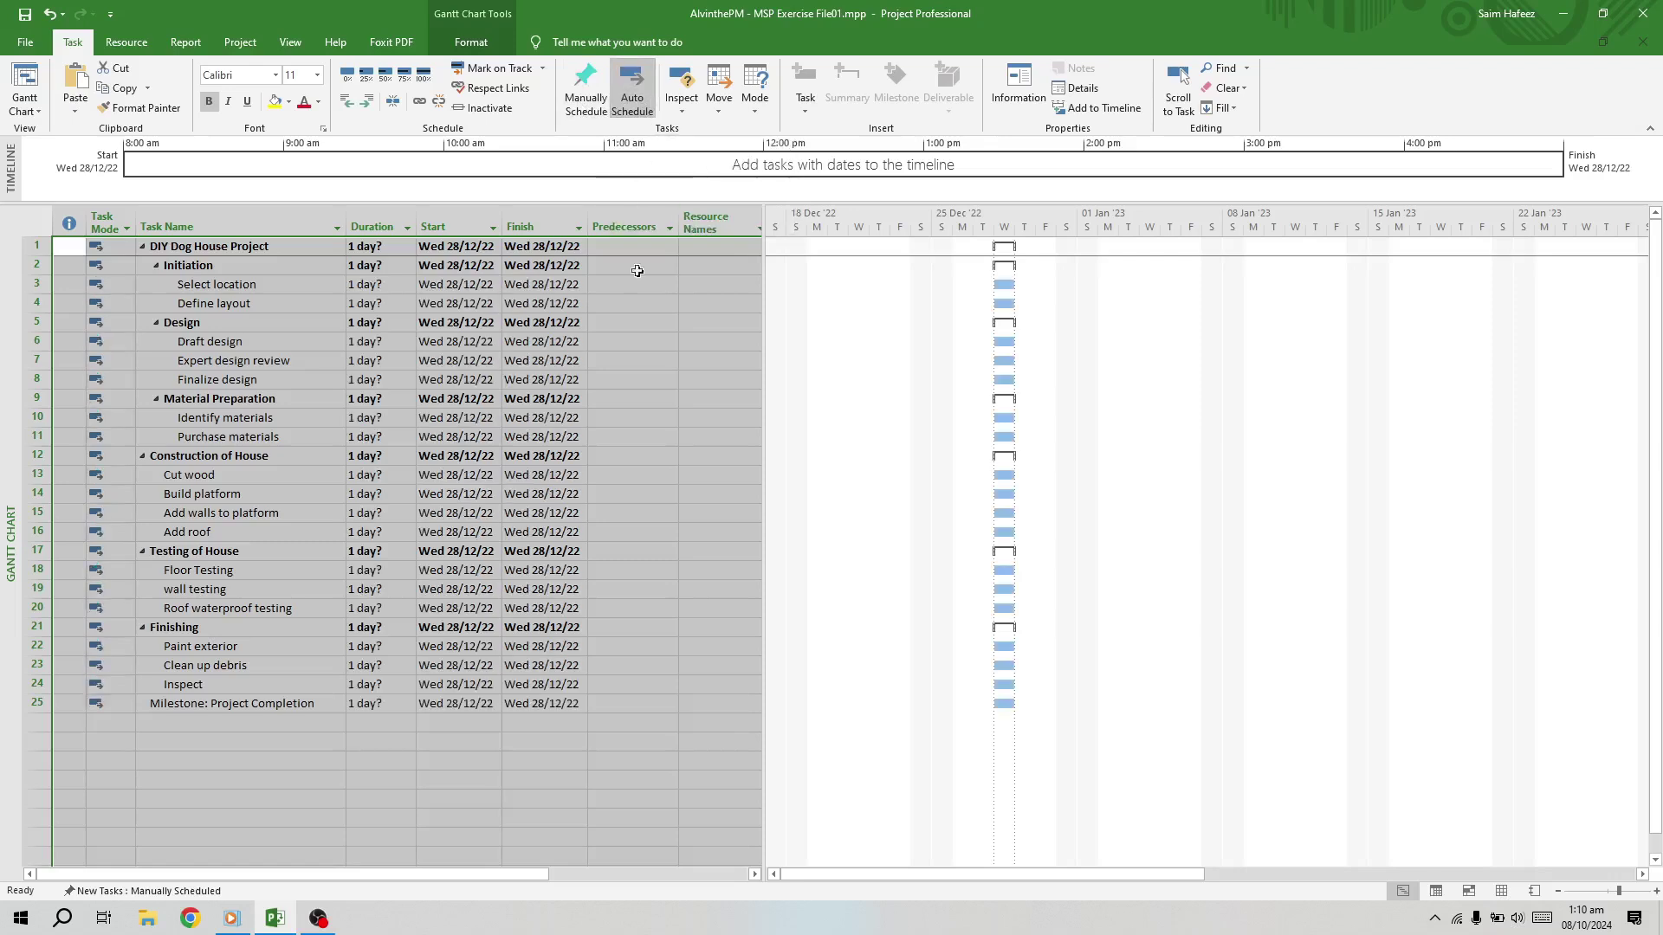
pyautogui.click(619, 382)
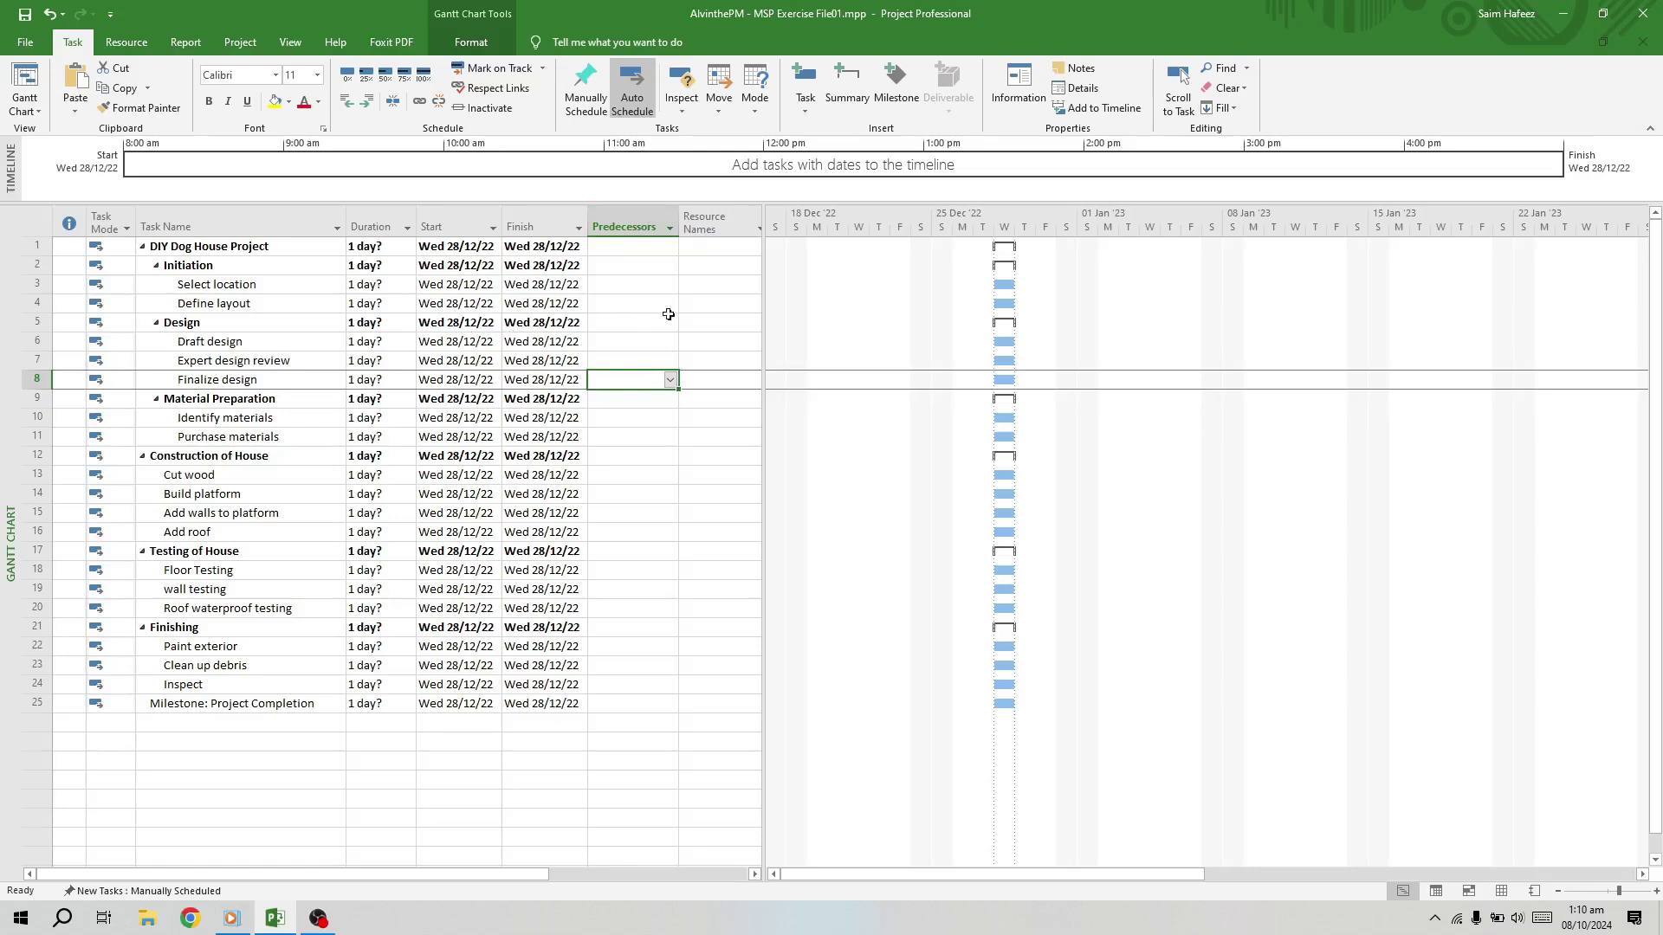
# Enter predecessors for the design and material tasks: 3,4; 6; 7; 3,410
pyautogui.click(640, 341)
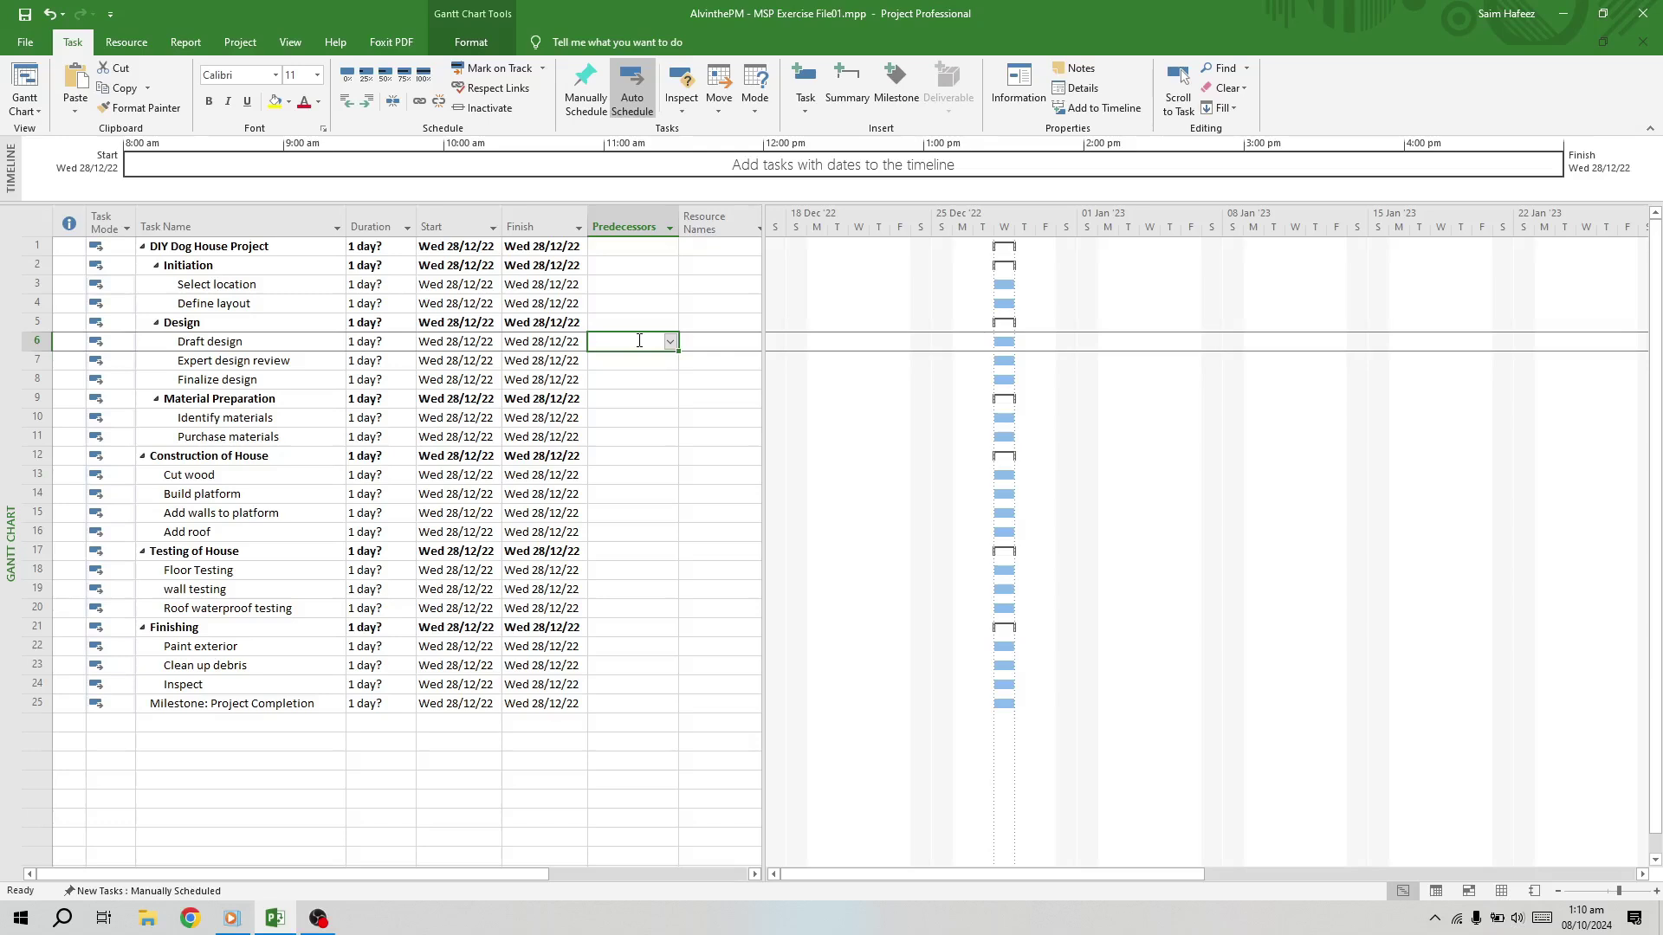
pyautogui.write('3,4')
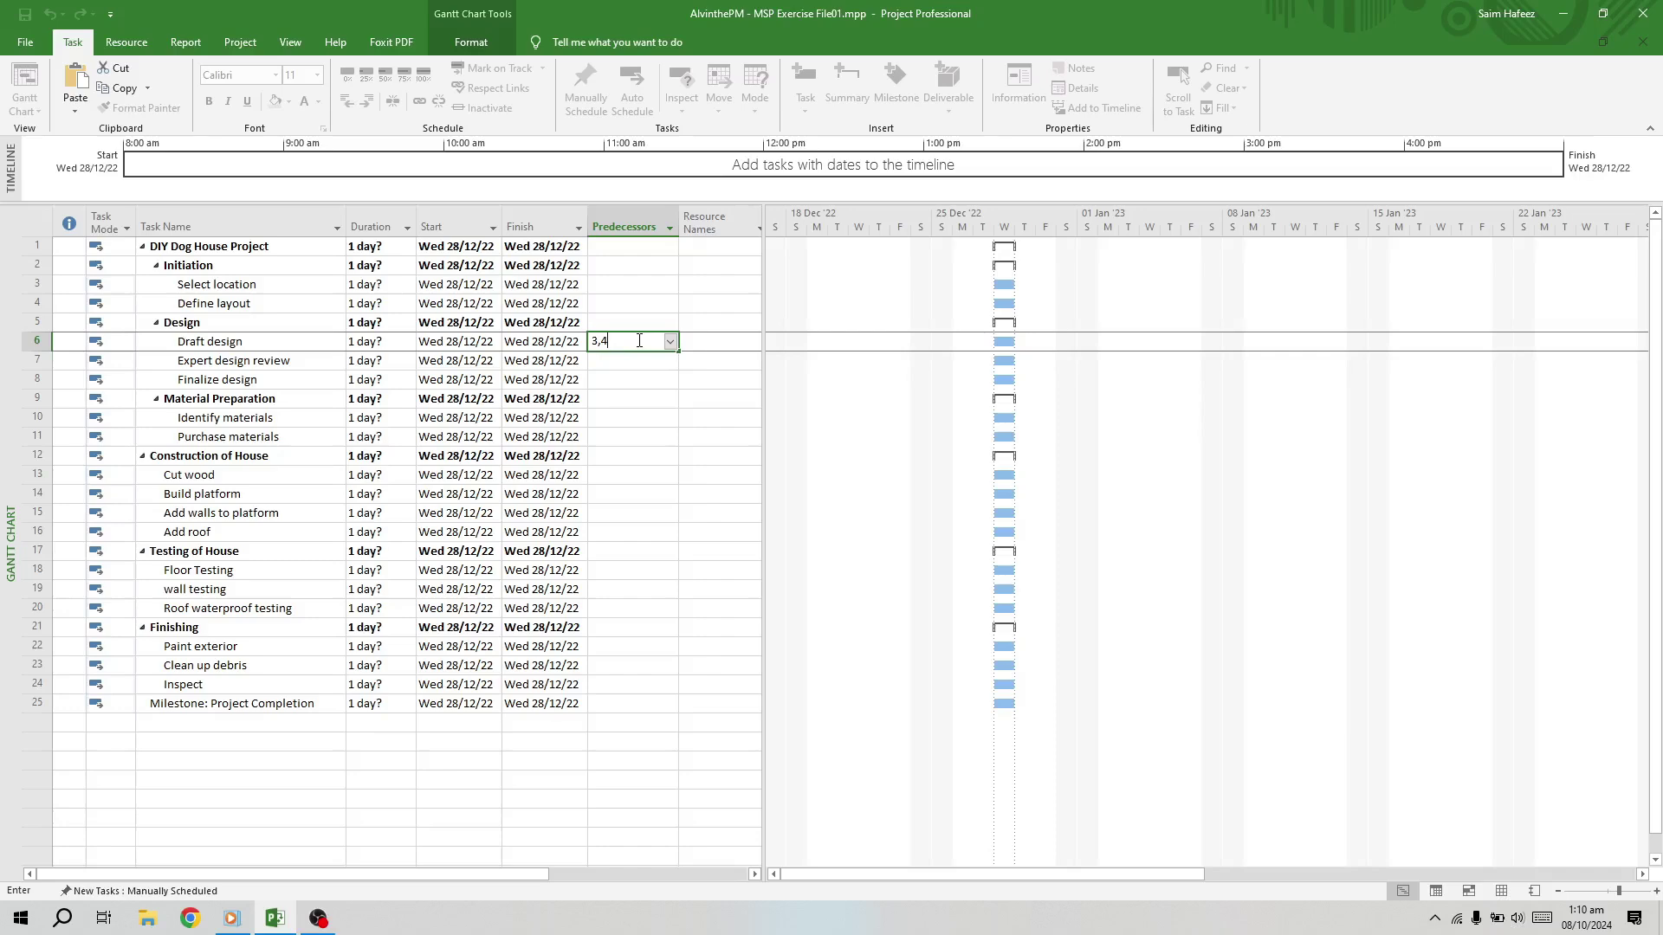
pyautogui.press('Return')
pyautogui.write('6')
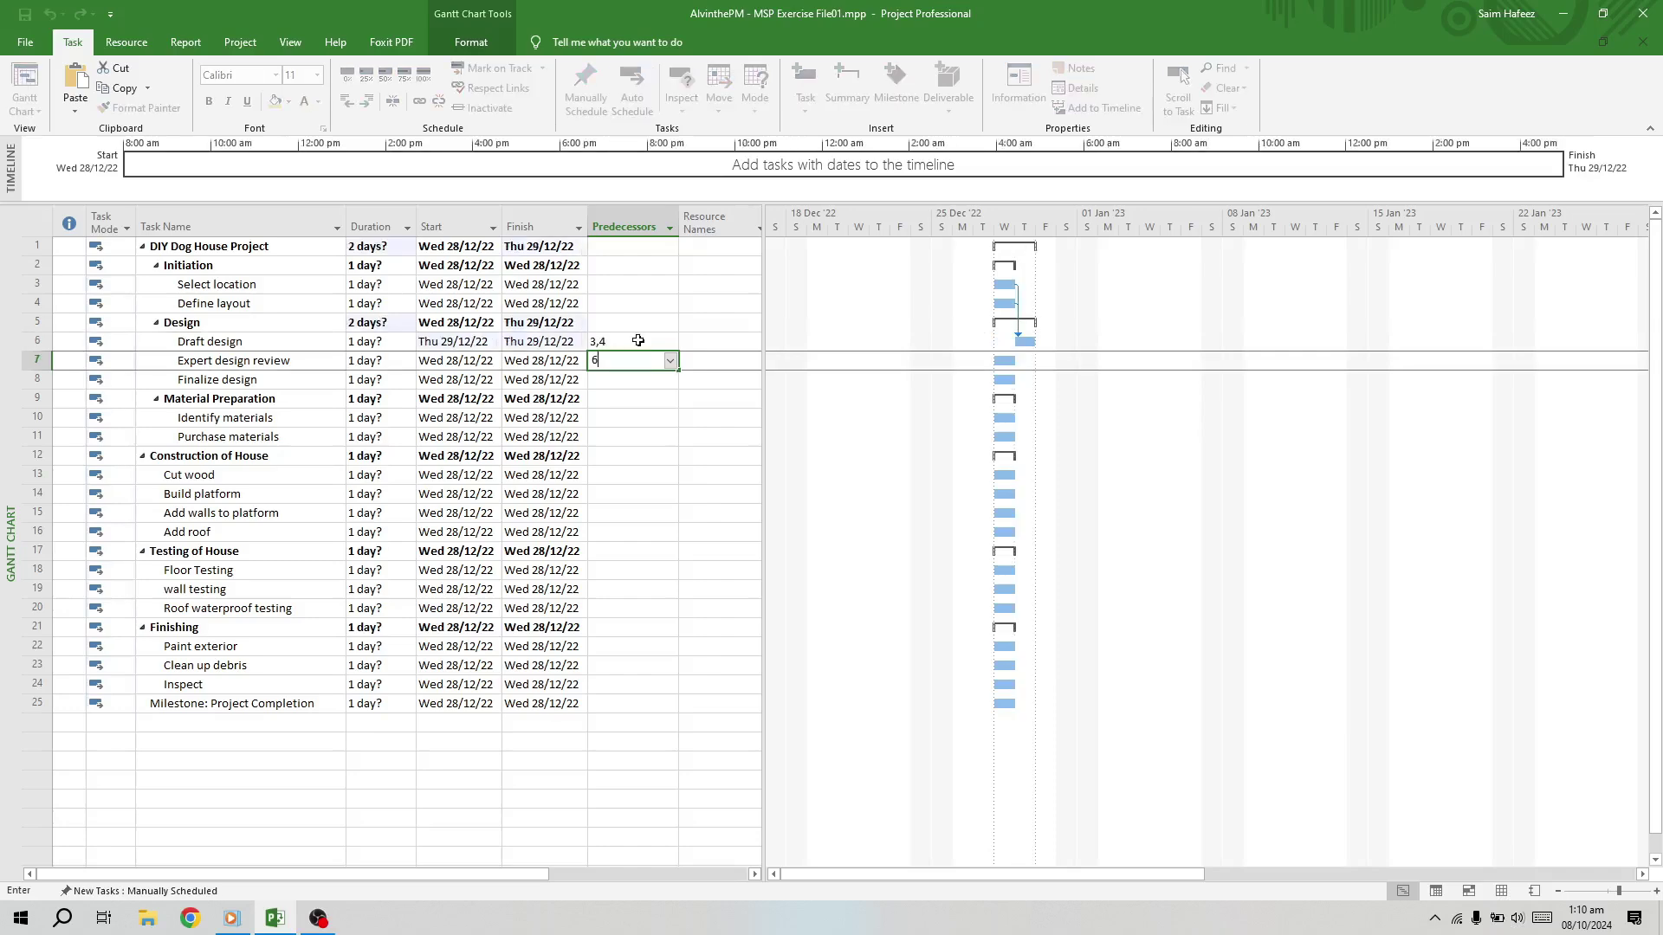
pyautogui.press('Return')
pyautogui.write('7')
pyautogui.press('Return')
pyautogui.press('Return')
pyautogui.write('3,4')
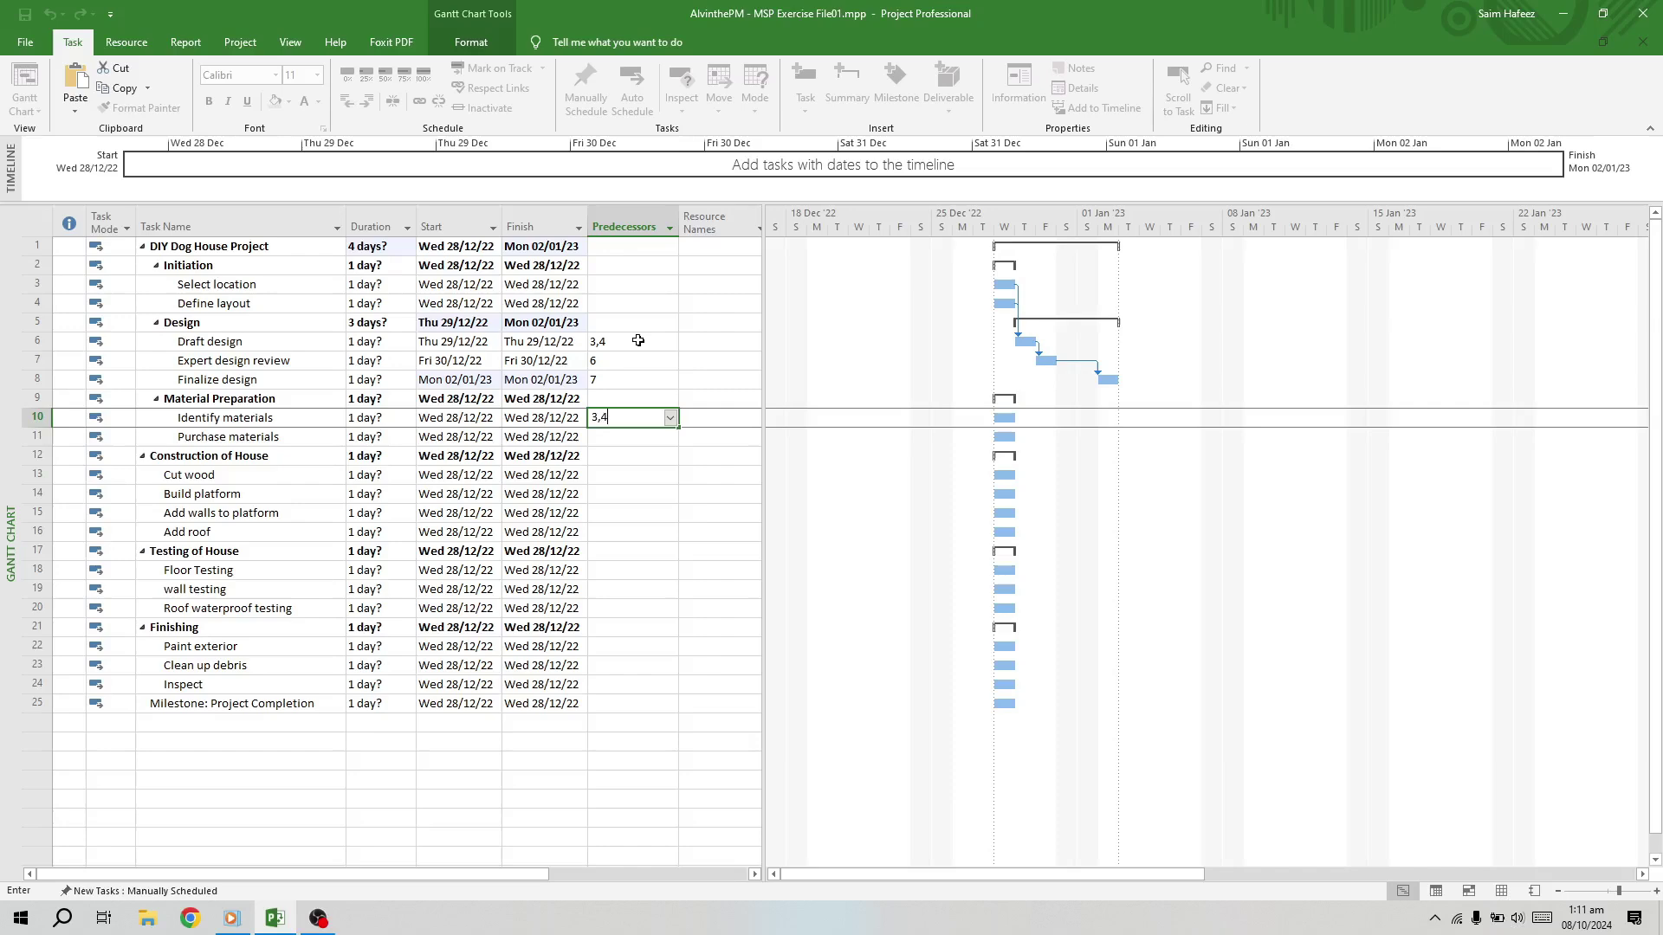
pyautogui.write('10')
pyautogui.press('Return')
pyautogui.press('Return')
pyautogui.press('Return')
# Enter construction and testing predecessors (11; 8,11,13; 1414; 15; 16; 16,18,19,20), then chain the last three tasks
pyautogui.click(619, 475)
pyautogui.write('11')
pyautogui.press('Return')
pyautogui.write('8,11,13')
pyautogui.press('Return')
pyautogui.write('14')
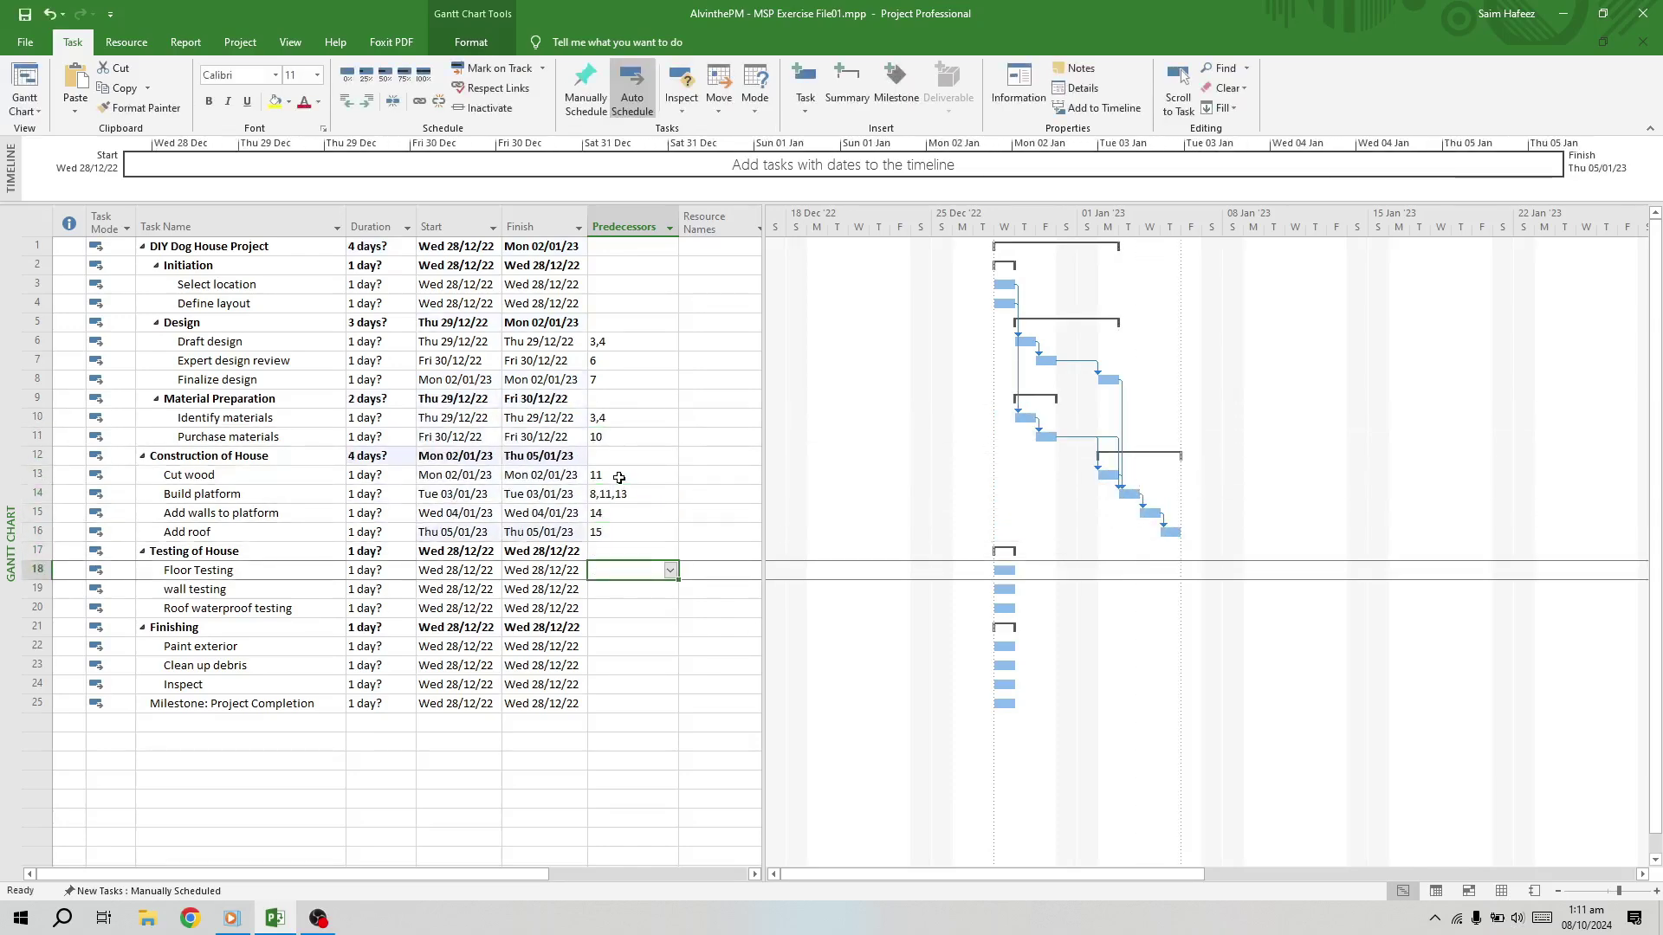
pyautogui.write('14')
pyautogui.press('Return')
pyautogui.write('15')
pyautogui.press('Return')
pyautogui.write('16')
pyautogui.press('Return')
pyautogui.press('Return')
pyautogui.write('16,18,19,')
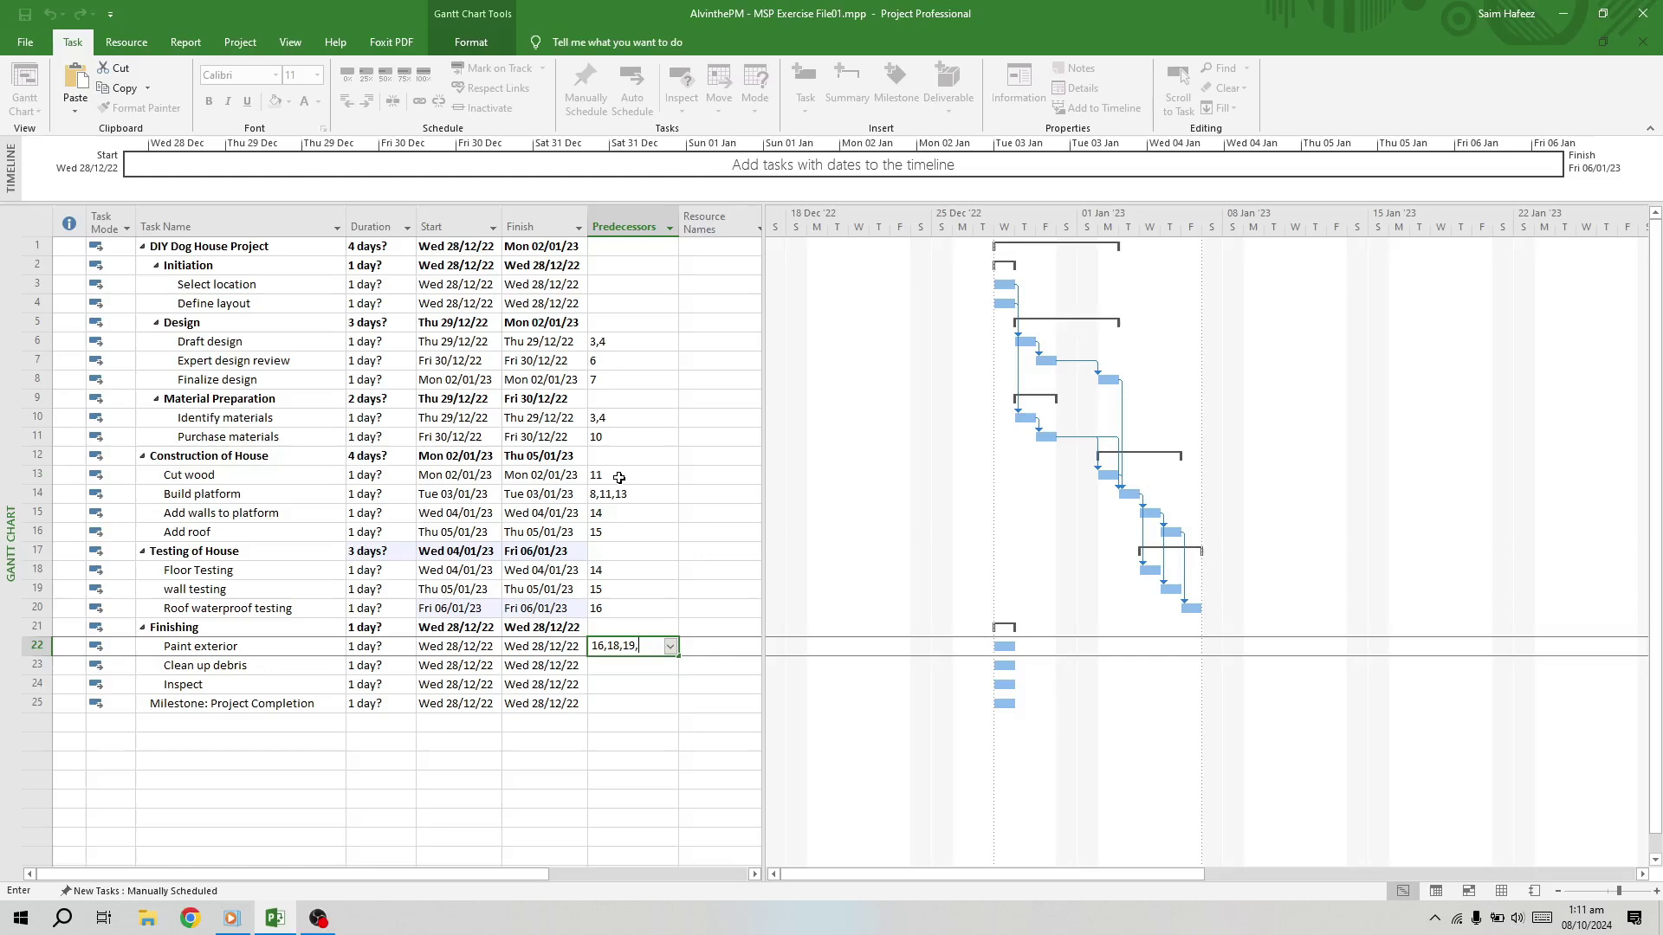
pyautogui.write('20')
pyautogui.moveTo(631, 646); pyautogui.dragTo(651, 701)
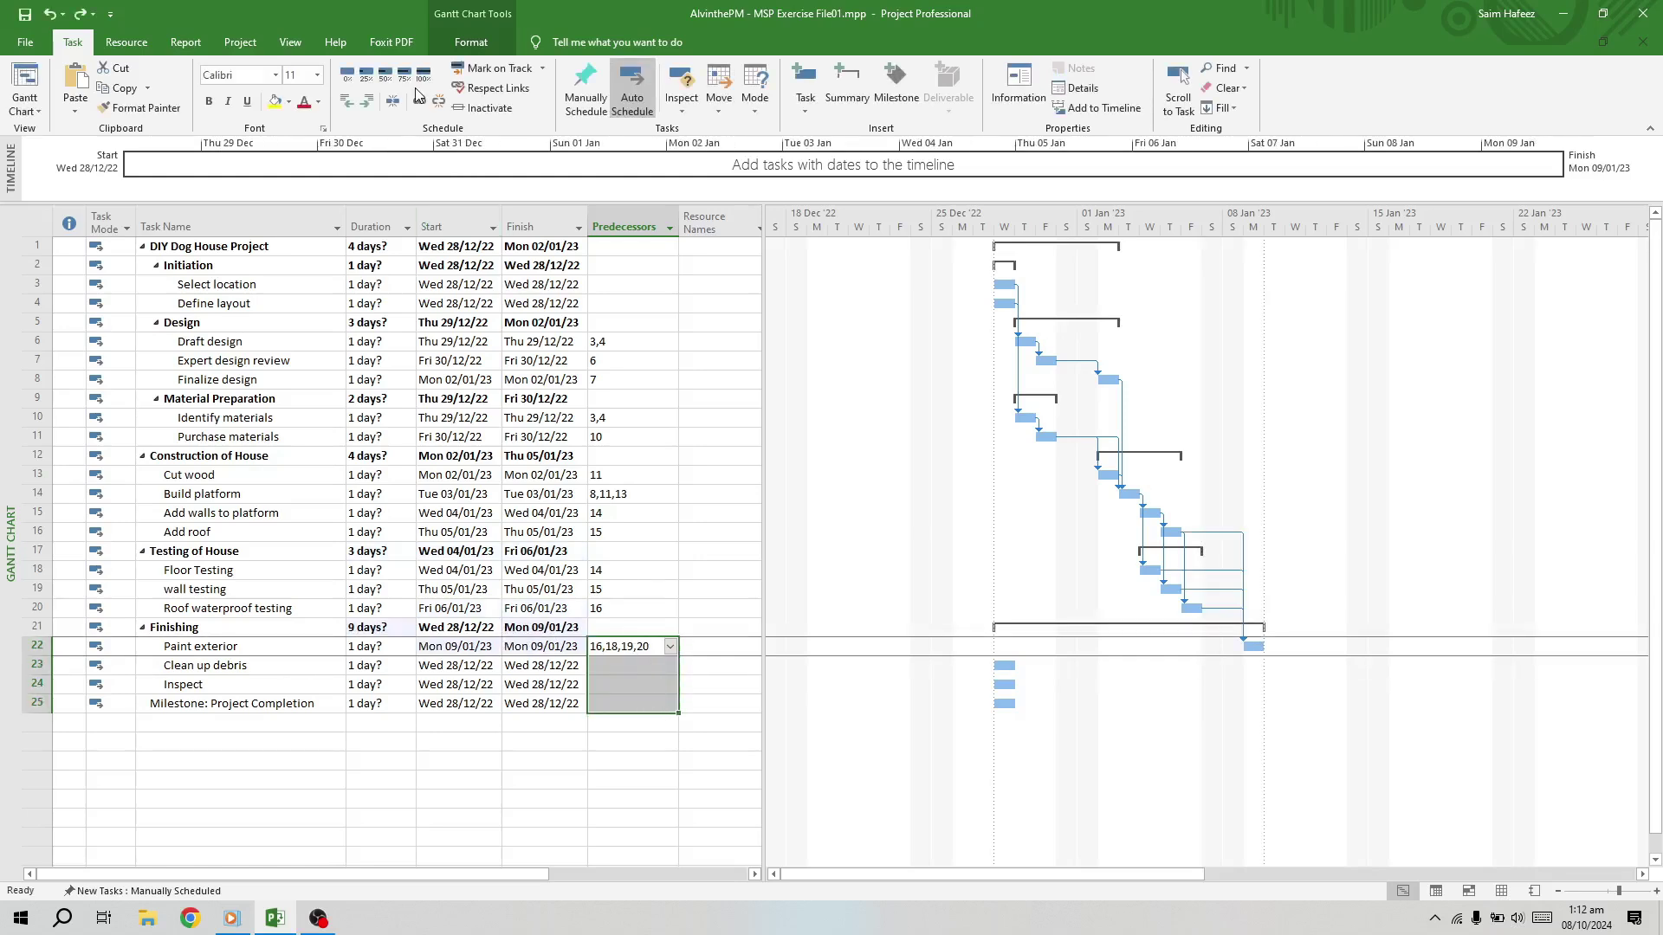
pyautogui.click(419, 101)
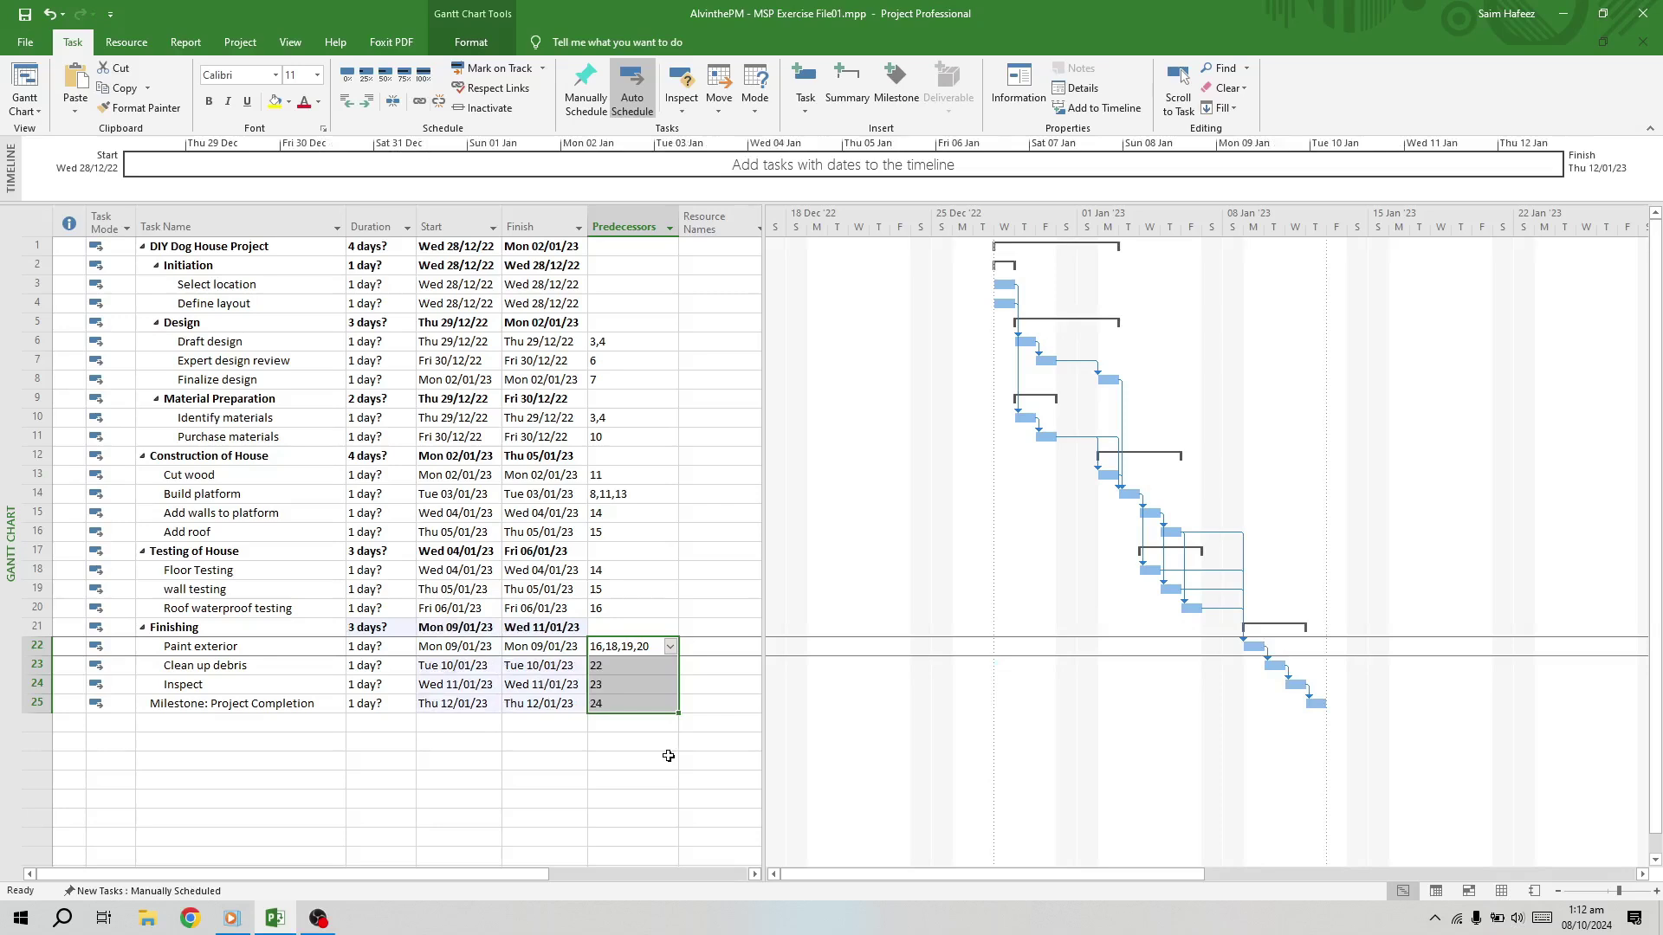
# Set Initiation and Design durations: Select location 1, Define layout 1, Draft design 2, review 1, Finalize 1 day
pyautogui.click(481, 755)
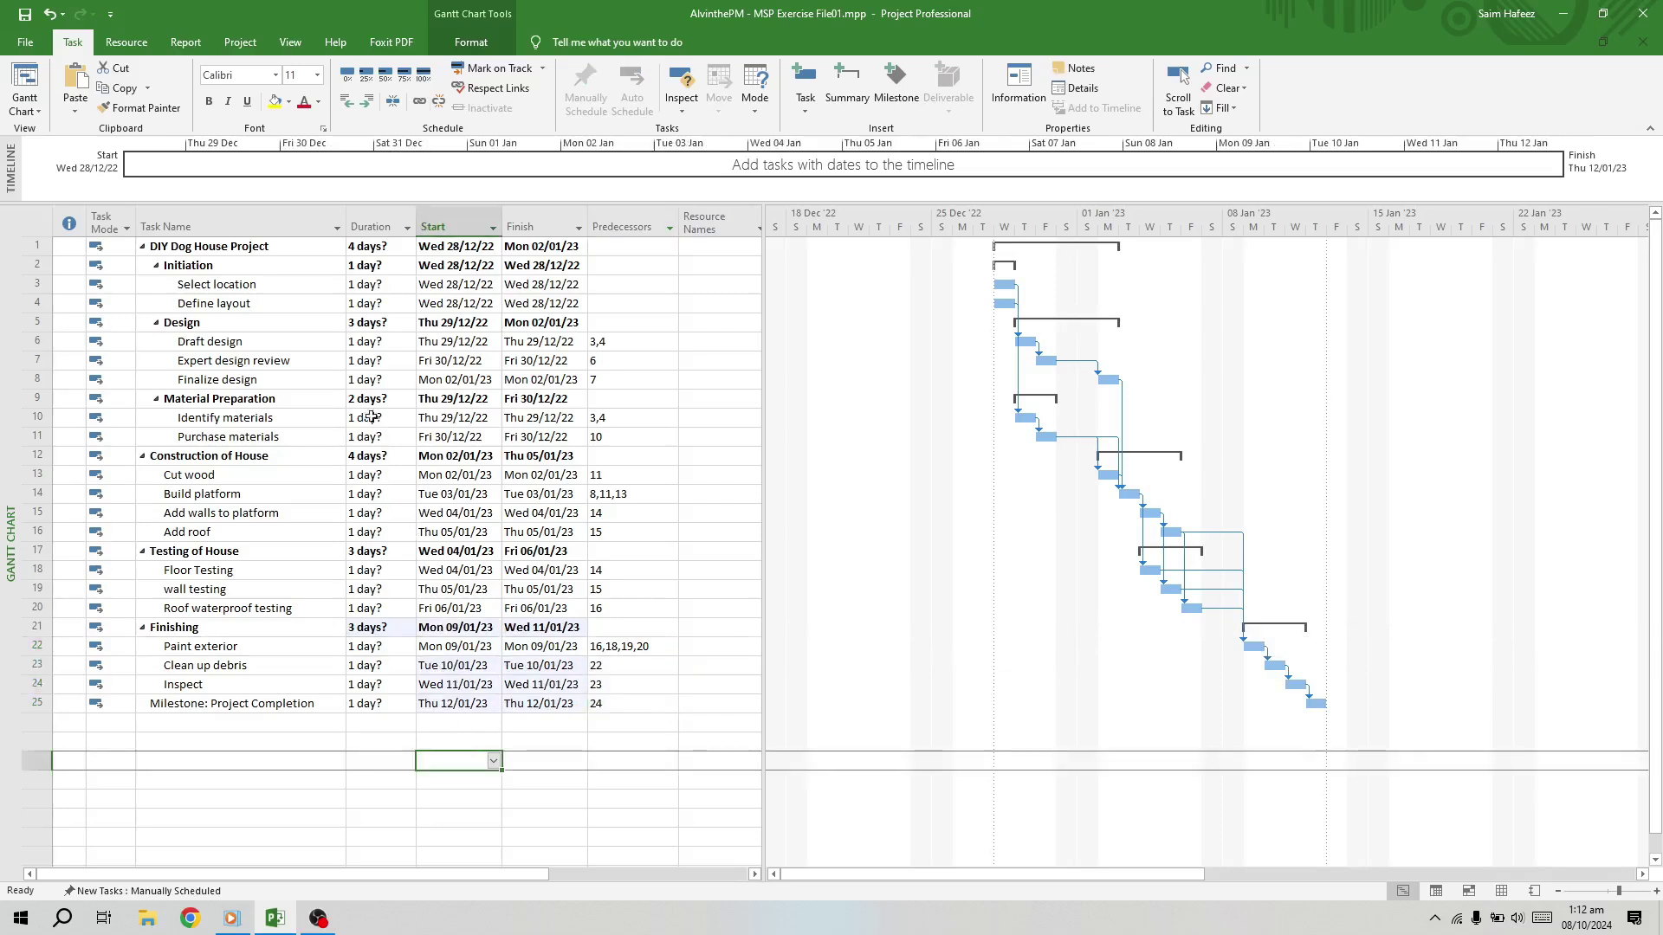
pyautogui.click(378, 263)
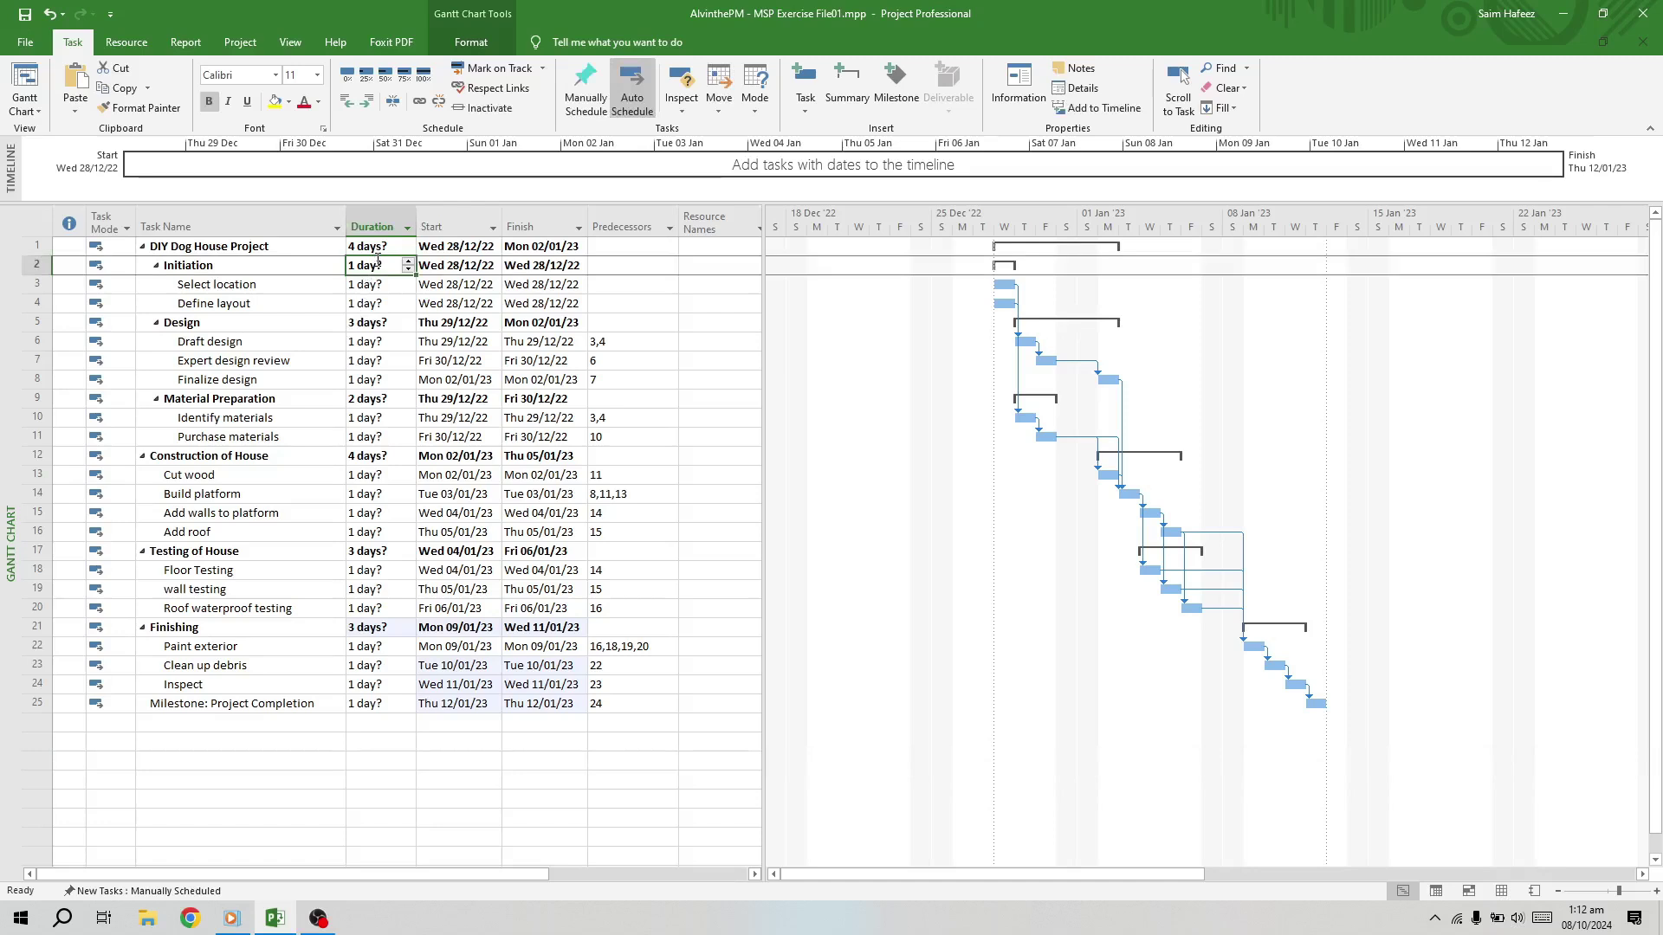
pyautogui.press('Down')
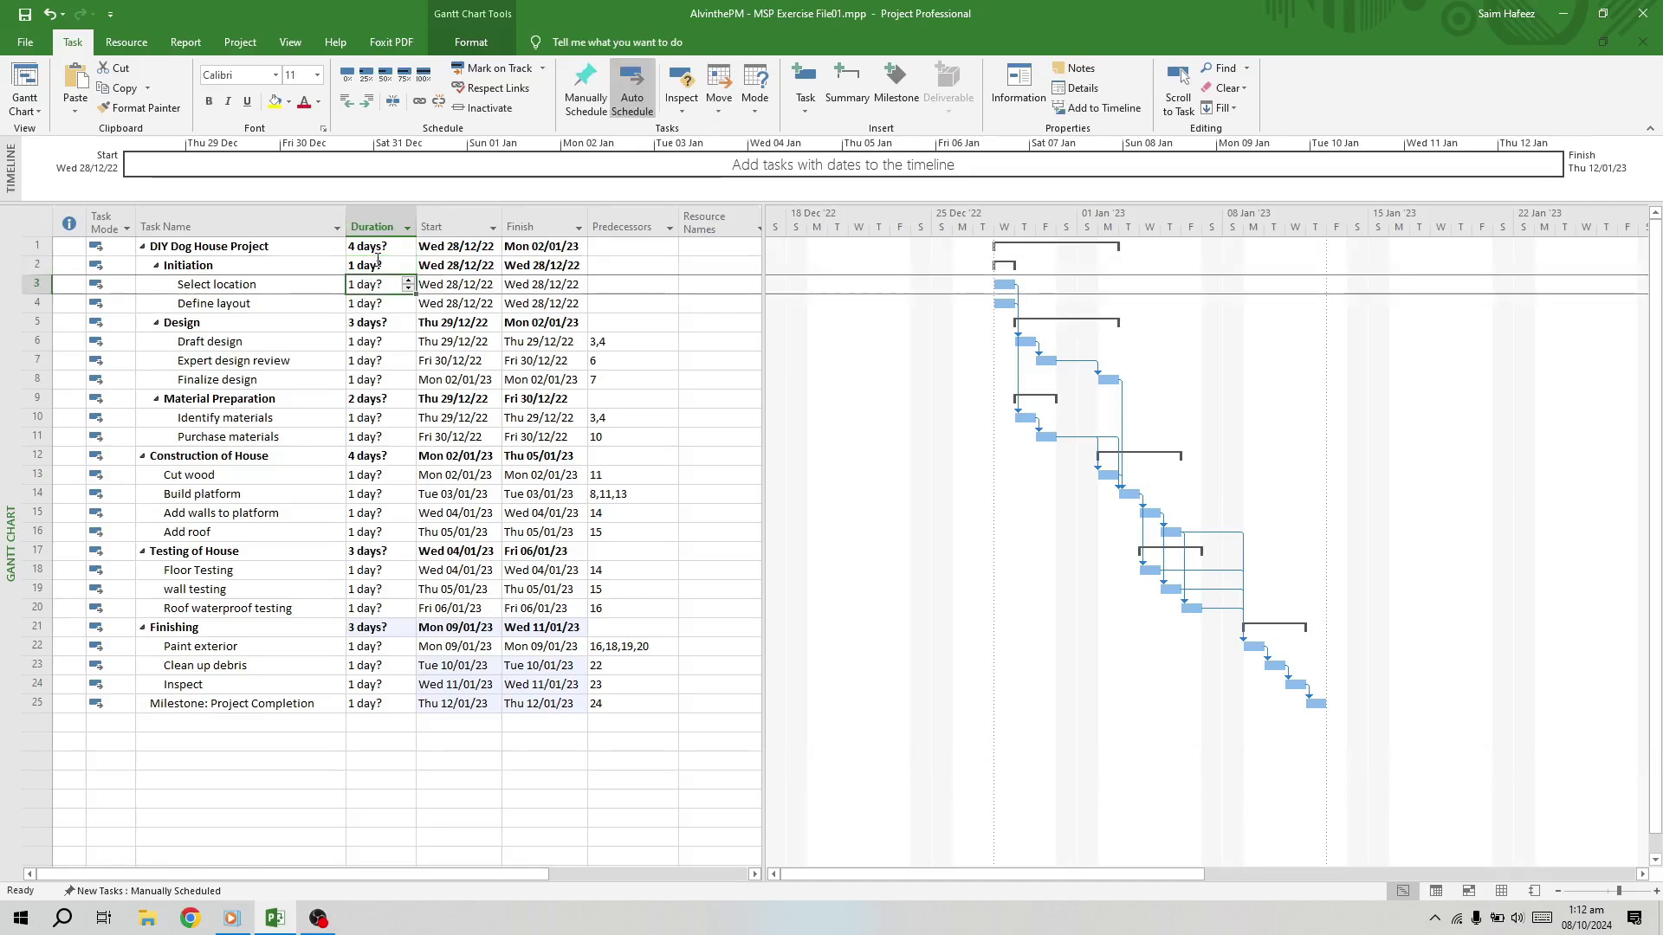
pyautogui.write('1')
pyautogui.press('Return')
pyautogui.write('1')
pyautogui.press('Return')
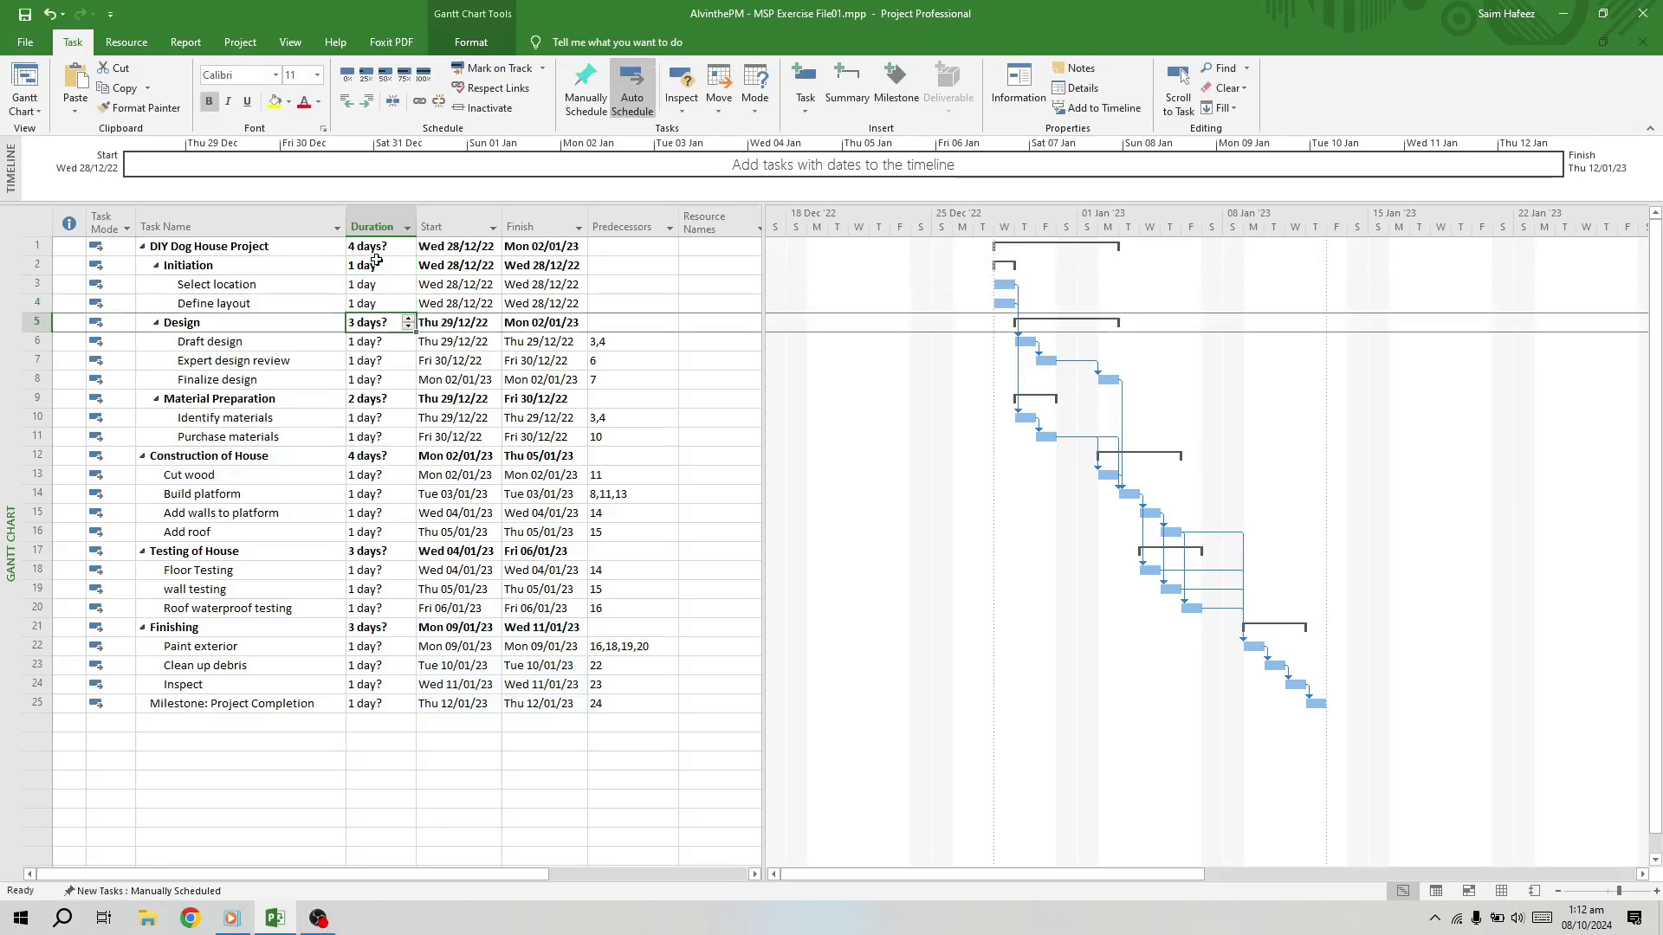
pyautogui.press('Down')
pyautogui.write('2')
pyautogui.press('Return')
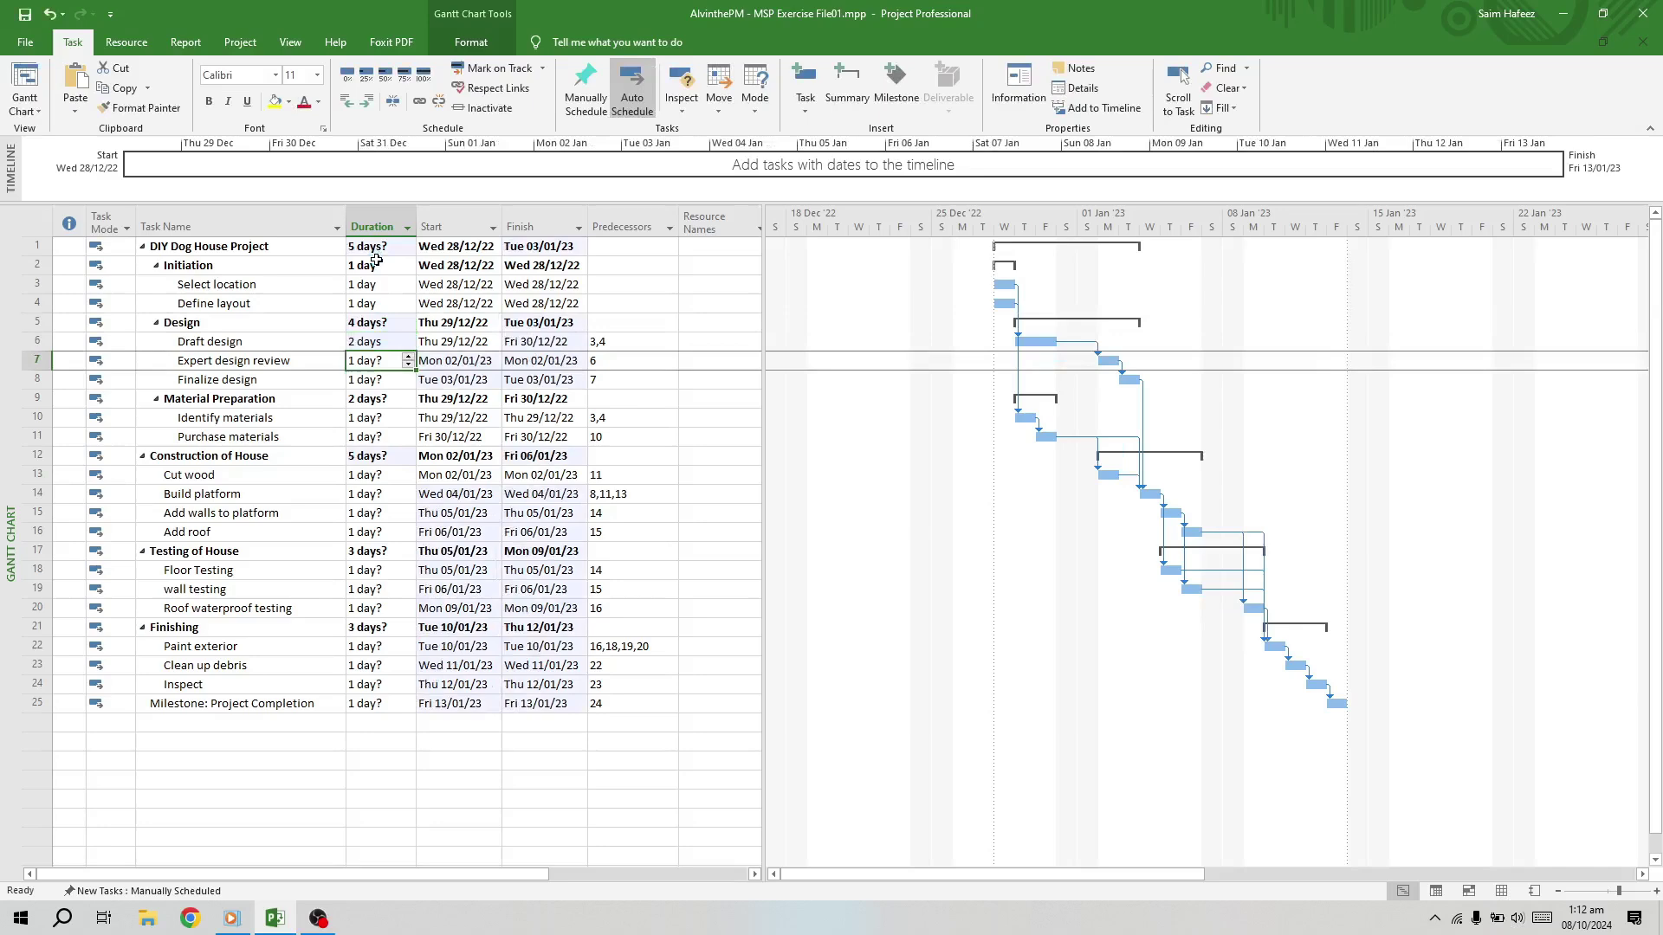
pyautogui.write('1')
pyautogui.press('Return')
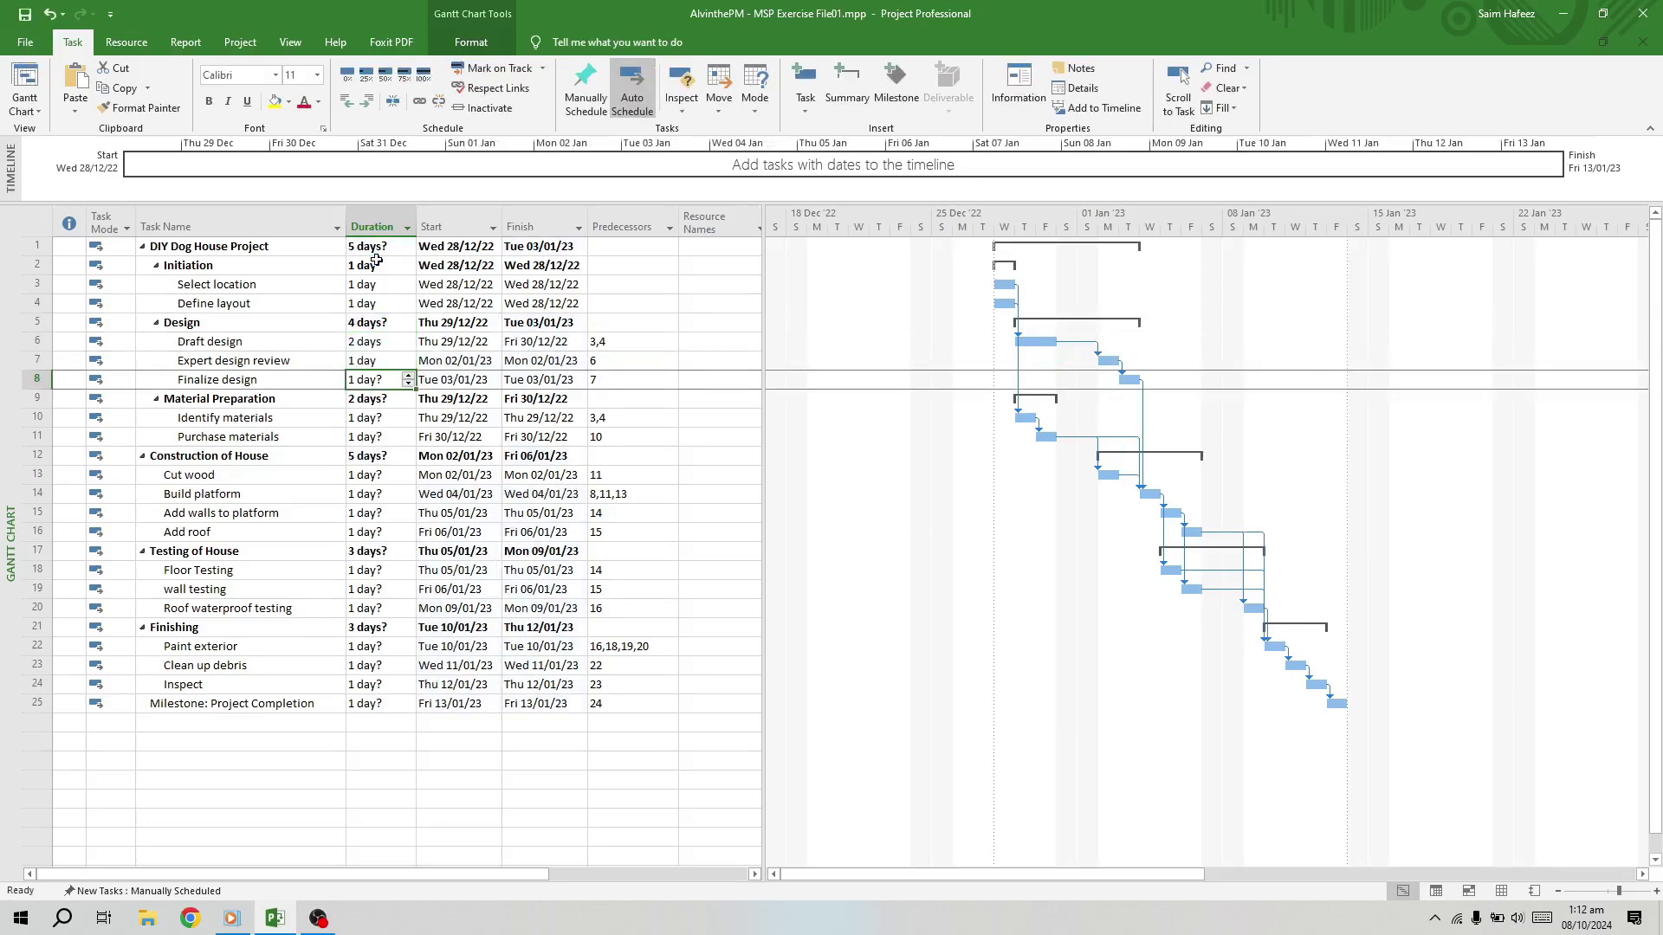
pyautogui.write('1')
pyautogui.press('Return')
# Set Identify materials to 2 days, Purchase materials to 3, and the construction tasks to 1 and 2 days
pyautogui.click(374, 421)
pyautogui.write('2')
pyautogui.press('Return')
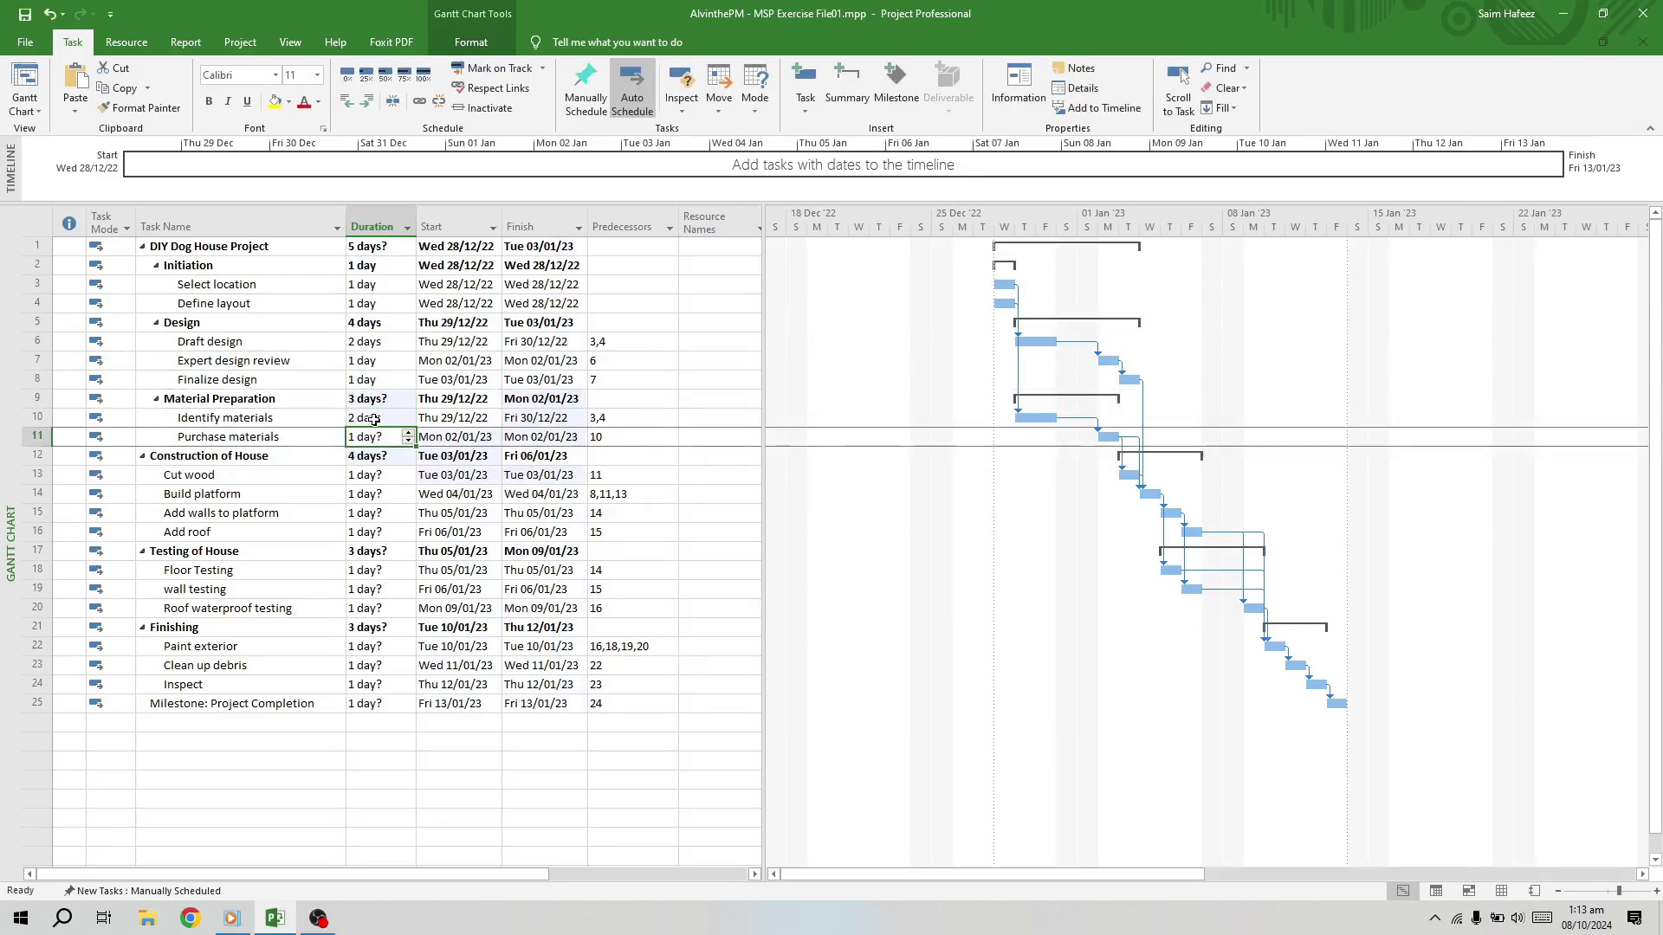
pyautogui.write('5')
pyautogui.press('Return')
pyautogui.press('BackSpace')
pyautogui.press('Return')
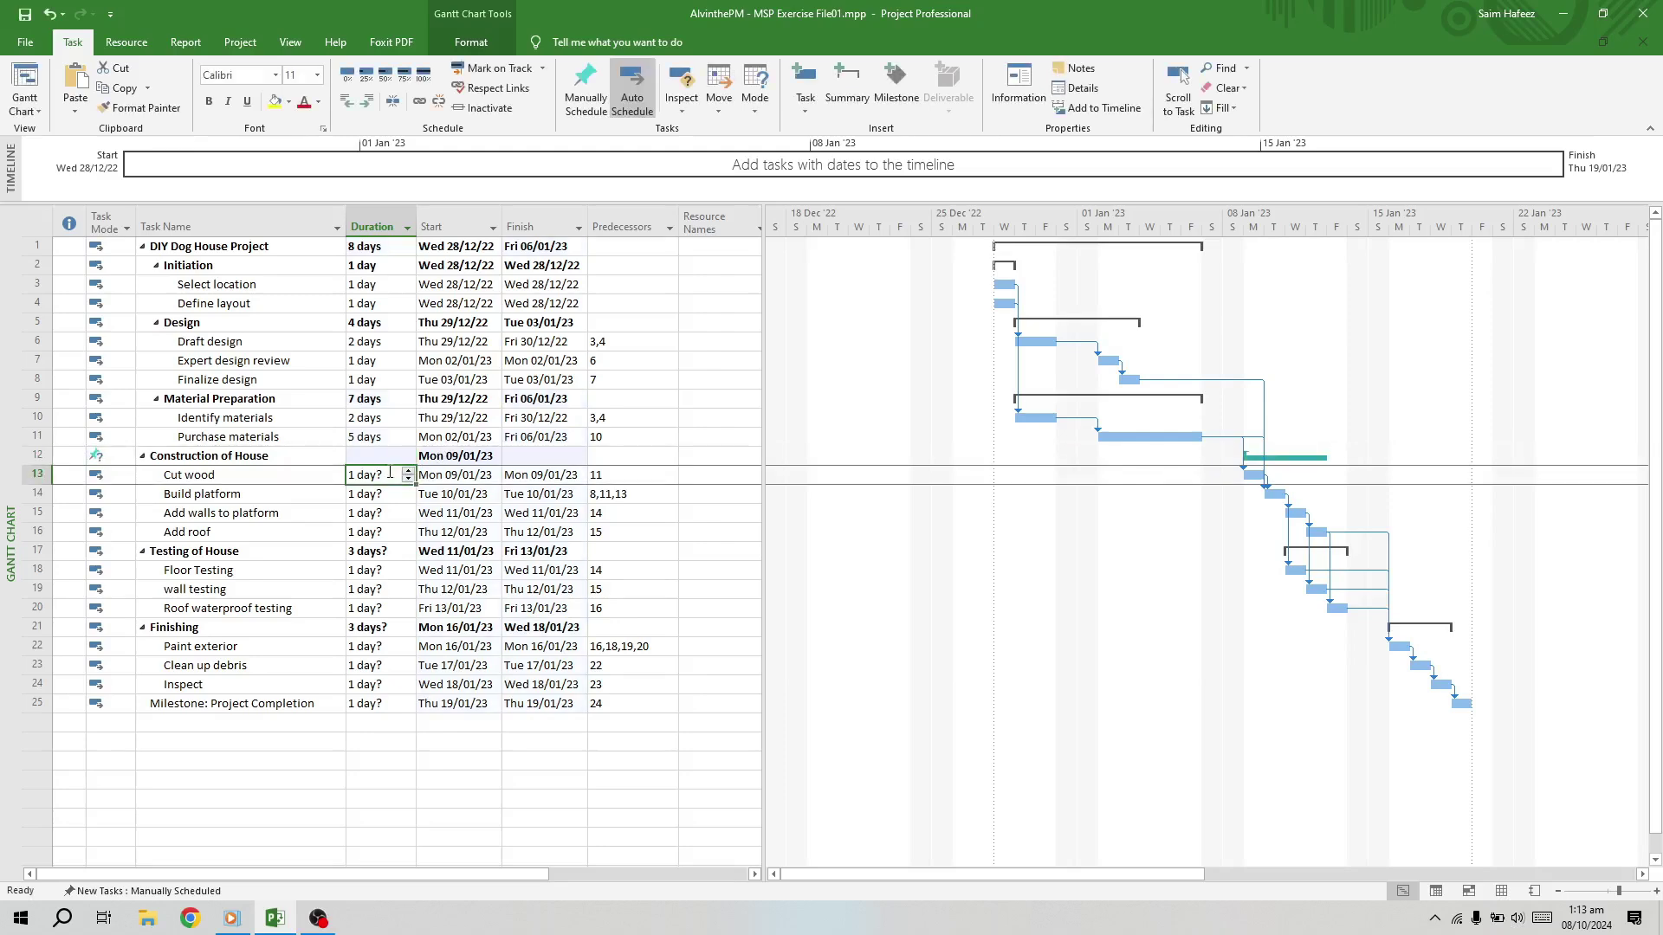
pyautogui.write('1')
pyautogui.press('Return')
pyautogui.write('2 2 2')
pyautogui.press('Return')
pyautogui.press('Up')
pyautogui.press('Up')
pyautogui.press('Up')
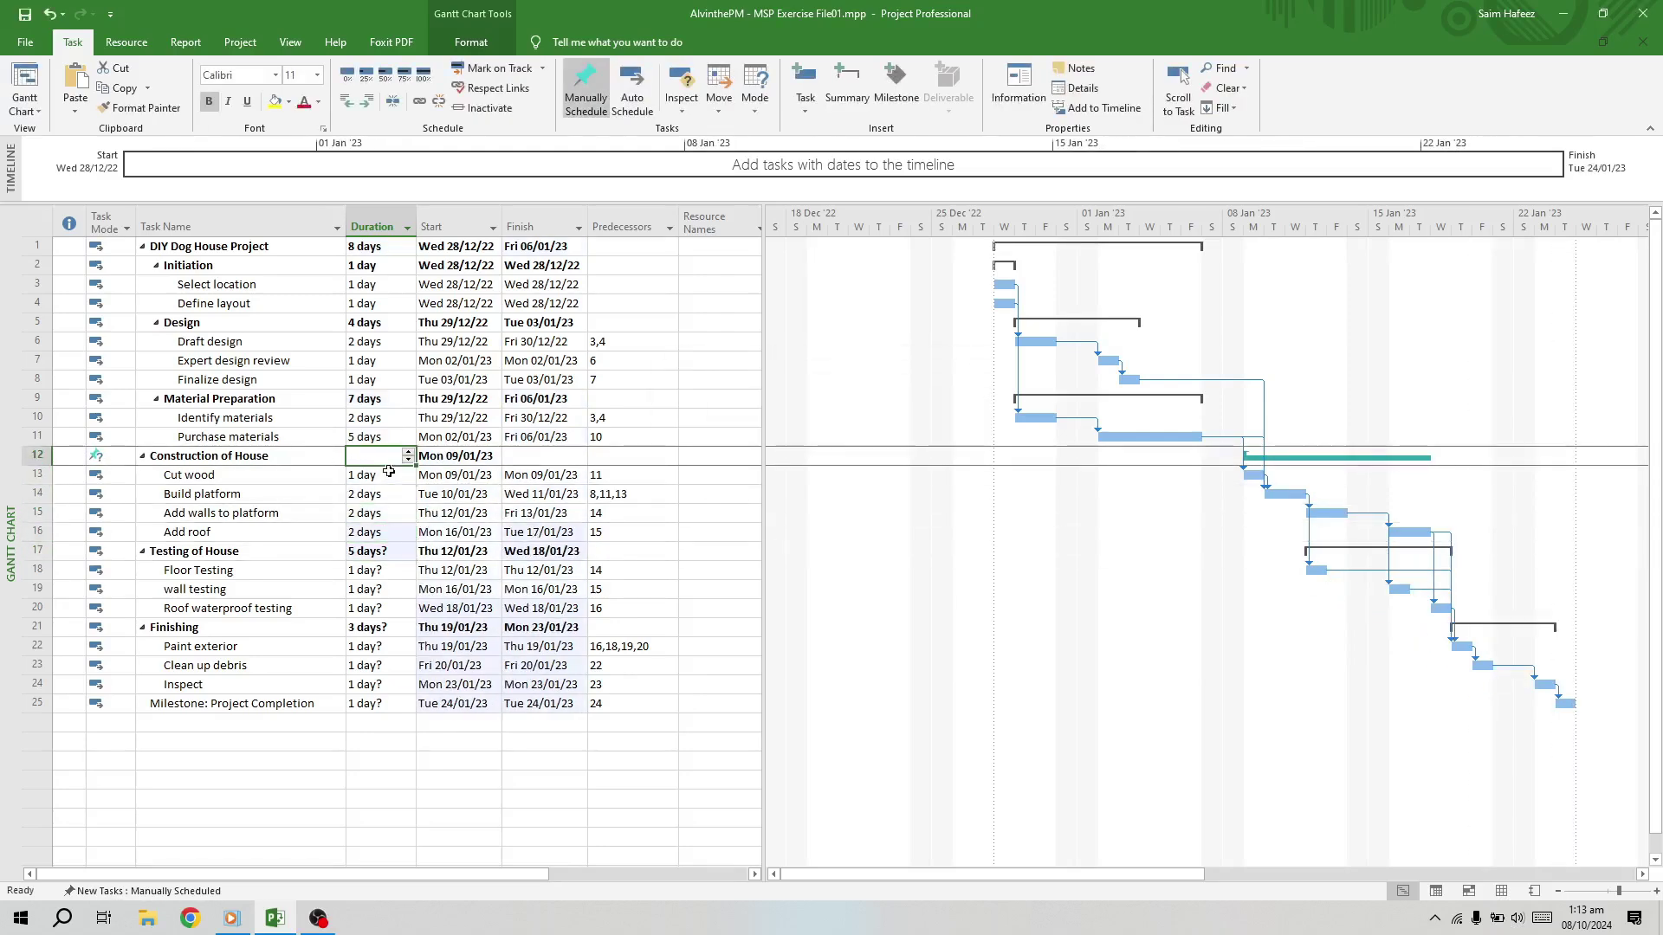
pyautogui.hotkey('ctrl', 'z')
pyautogui.hotkey('ctrl', 'z')
pyautogui.hotkey('ctrl', 'z')
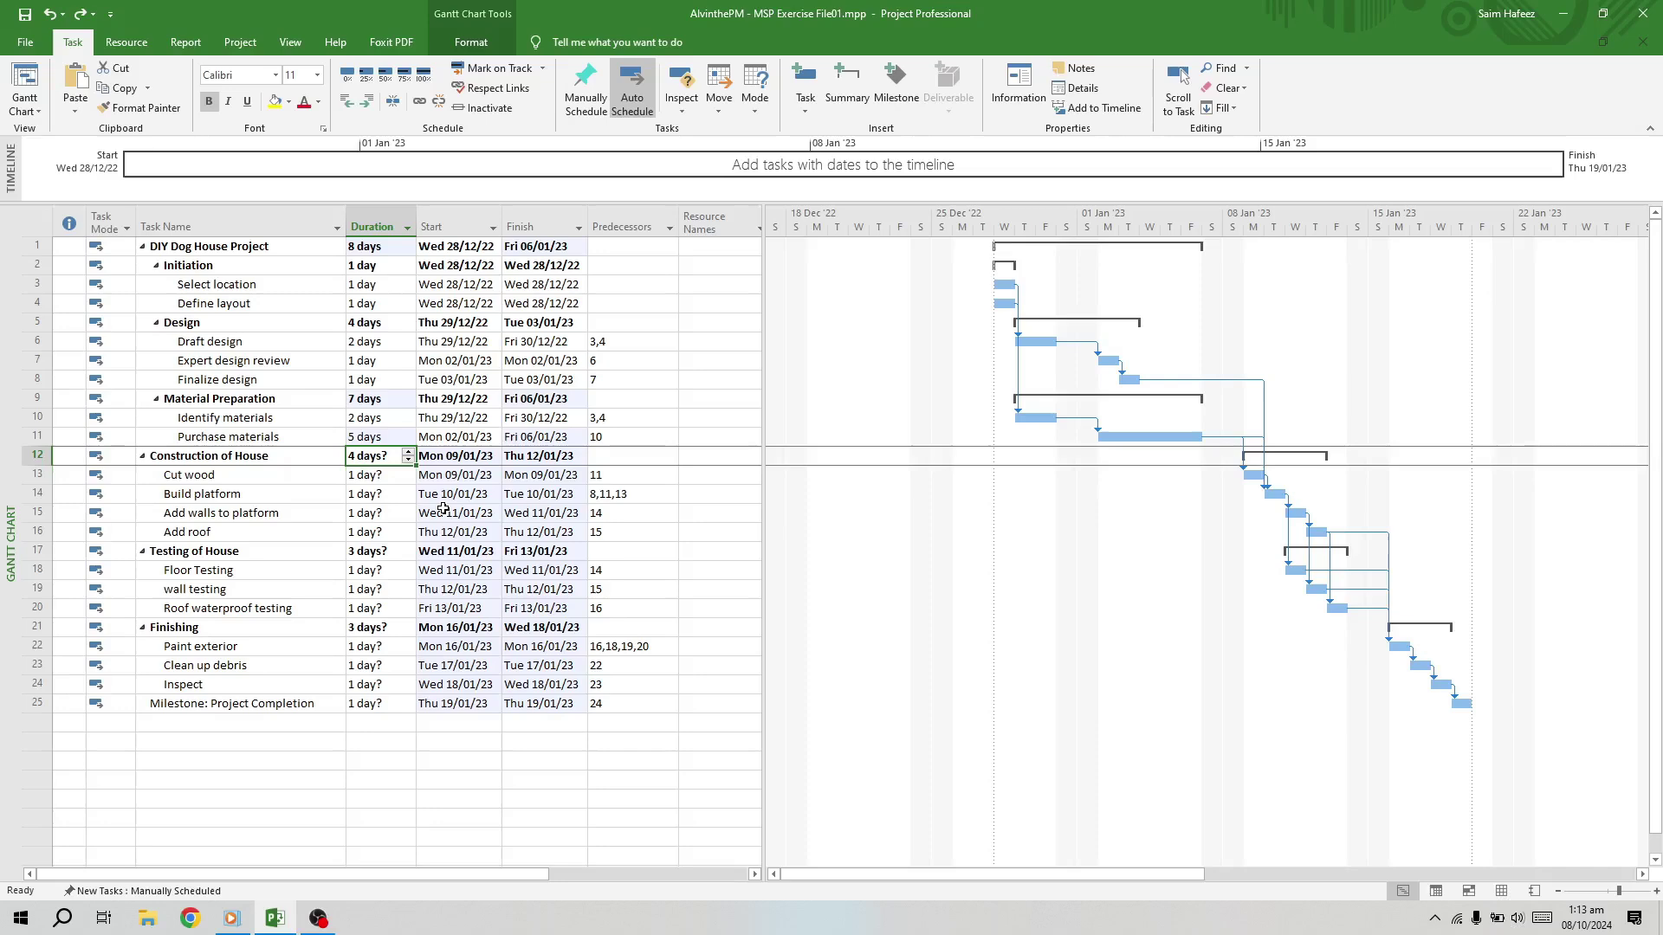
pyautogui.hotkey('ctrl', 'y')
pyautogui.hotkey('ctrl', 'y')
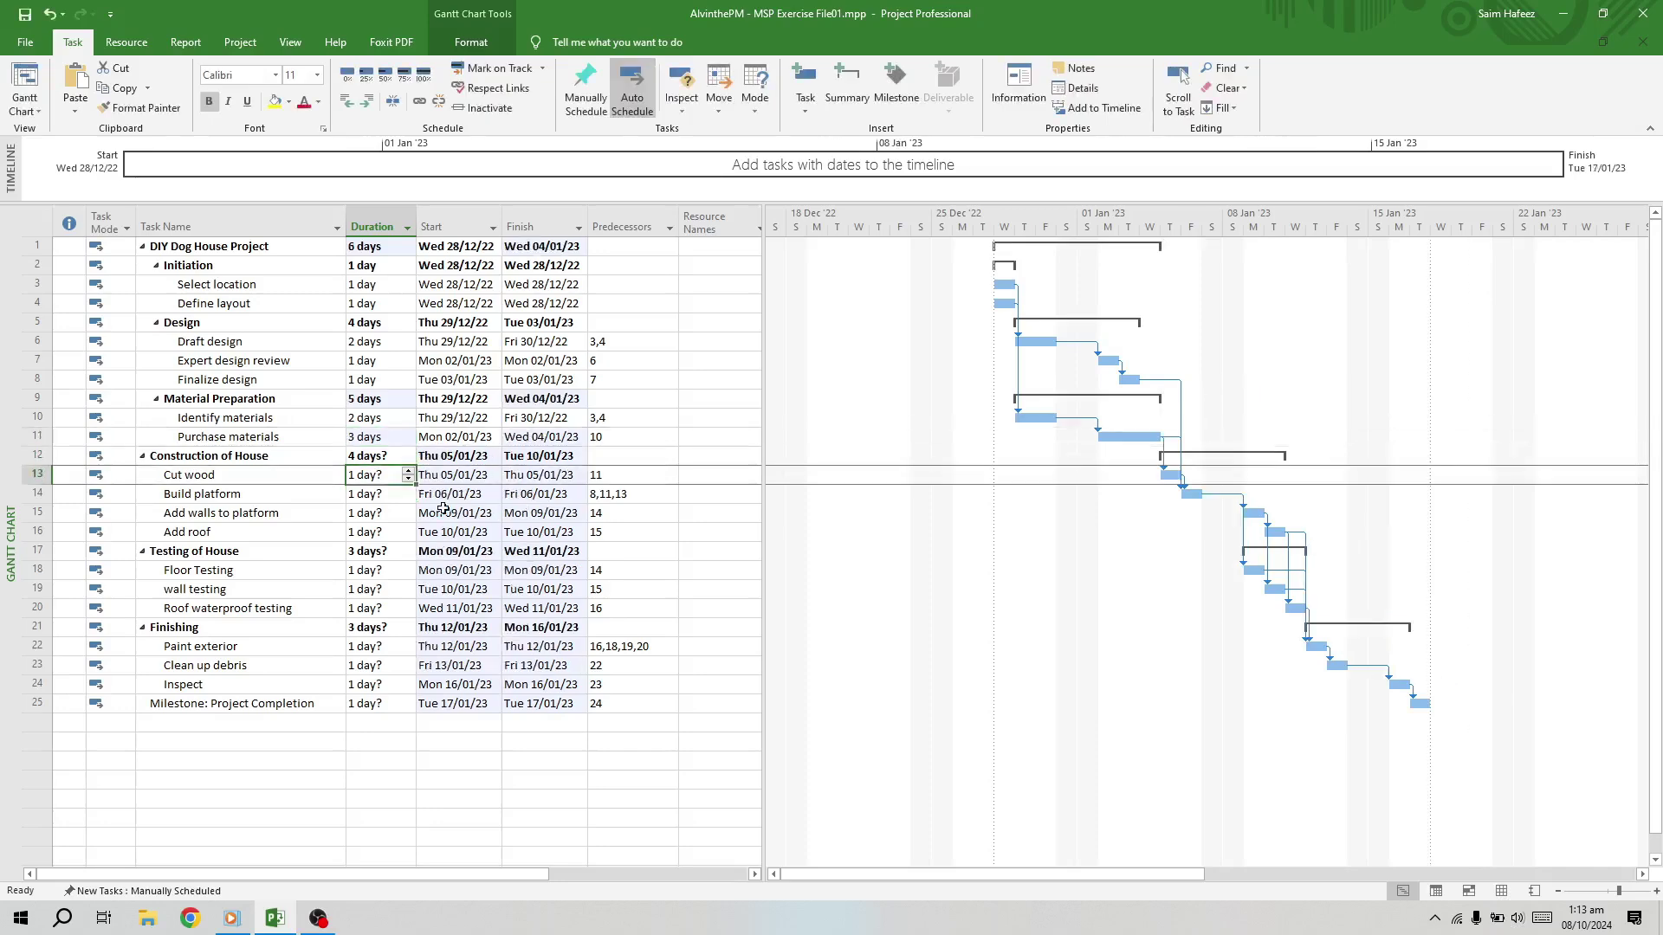
pyautogui.hotkey('ctrl', 'y')
pyautogui.hotkey('ctrl', 'y')
# Set Add roof to 3 days, testing and finishing tasks to 1 day, and Project Completion to 0
pyautogui.write('3')
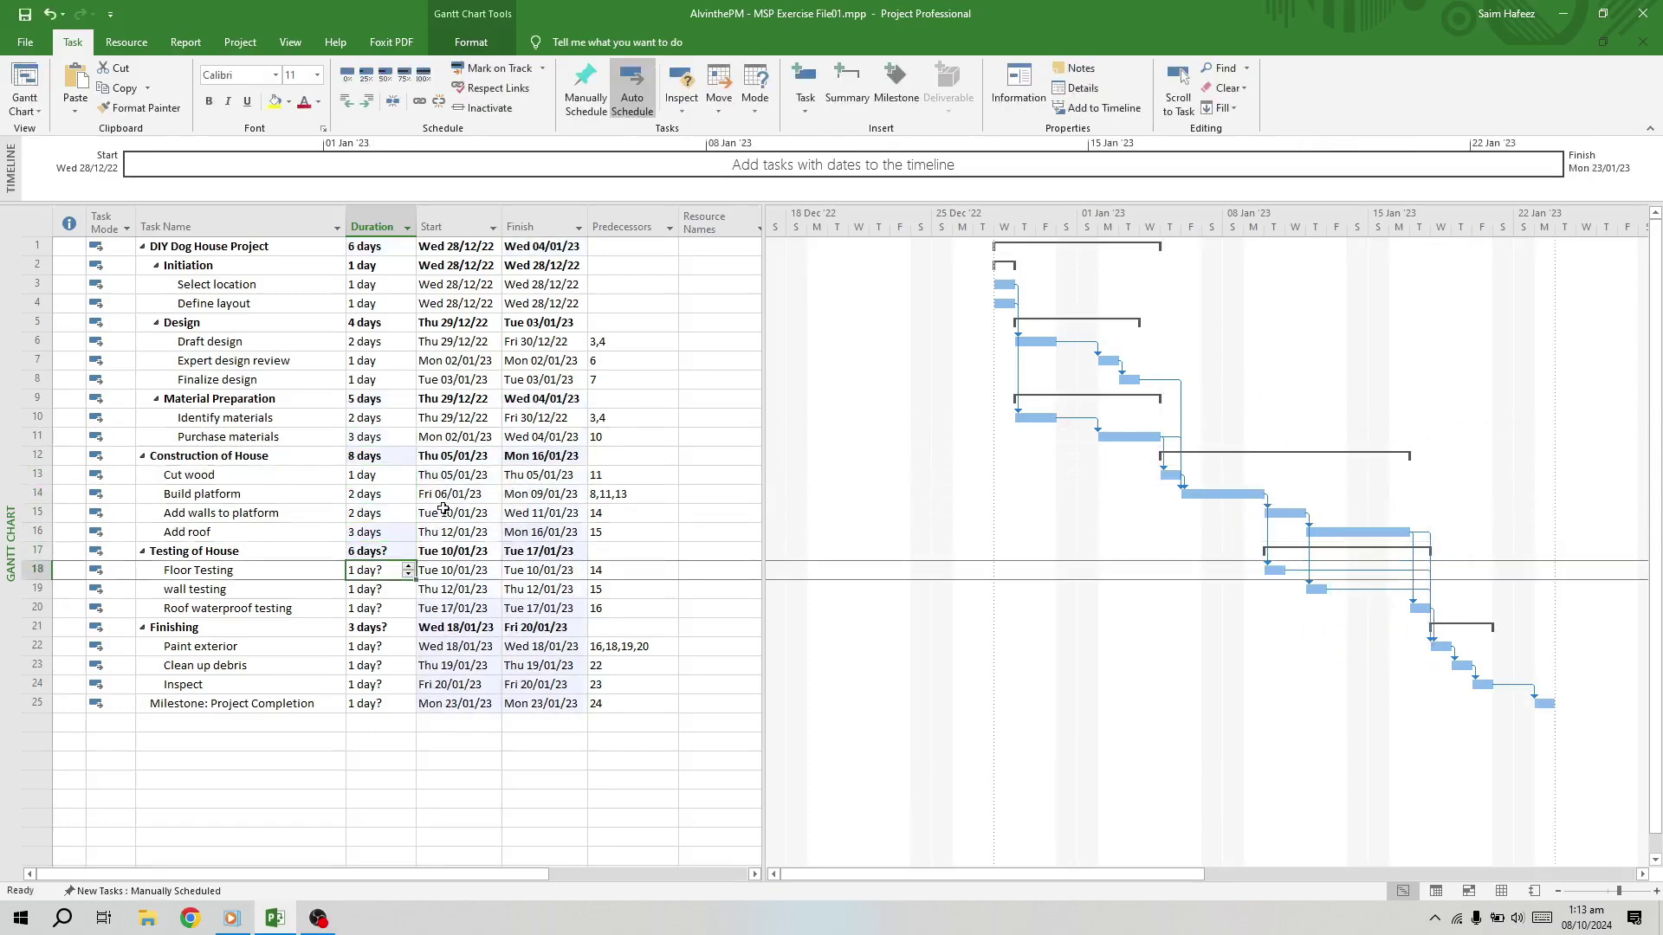
pyautogui.press('Down')
pyautogui.write('1 1')
pyautogui.press('Return')
pyautogui.press('Up')
pyautogui.press('Up')
pyautogui.write('1 1 1')
pyautogui.press('Return')
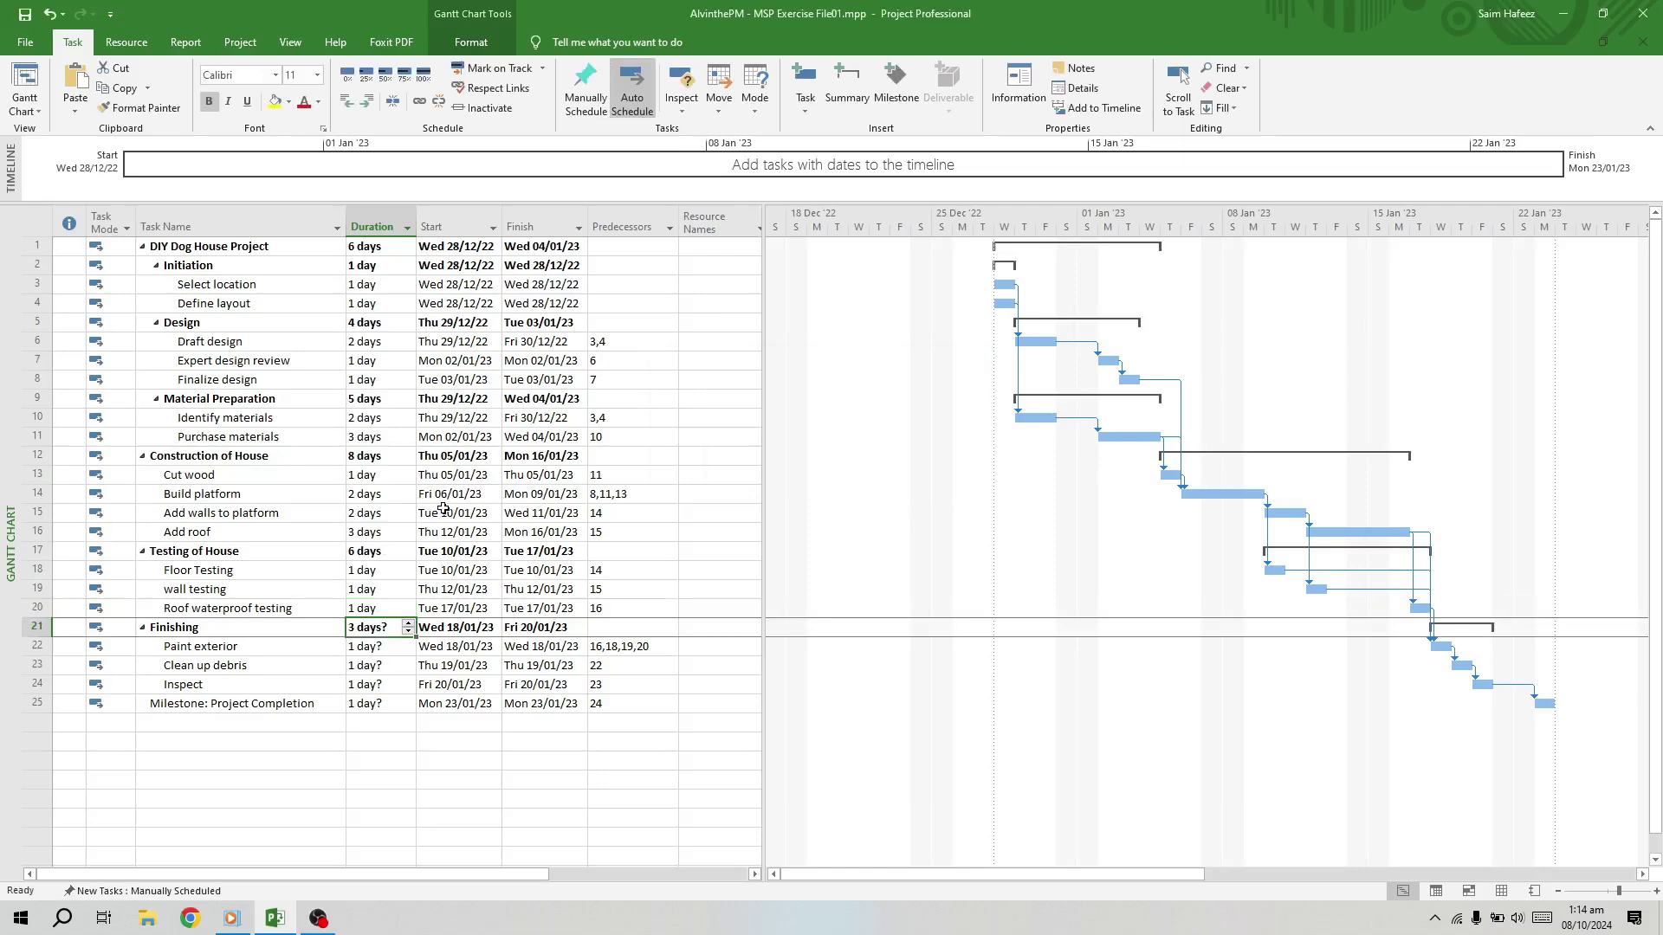
pyautogui.press('Return')
pyautogui.write('1 1 1')
pyautogui.press('Return')
pyautogui.write('0')
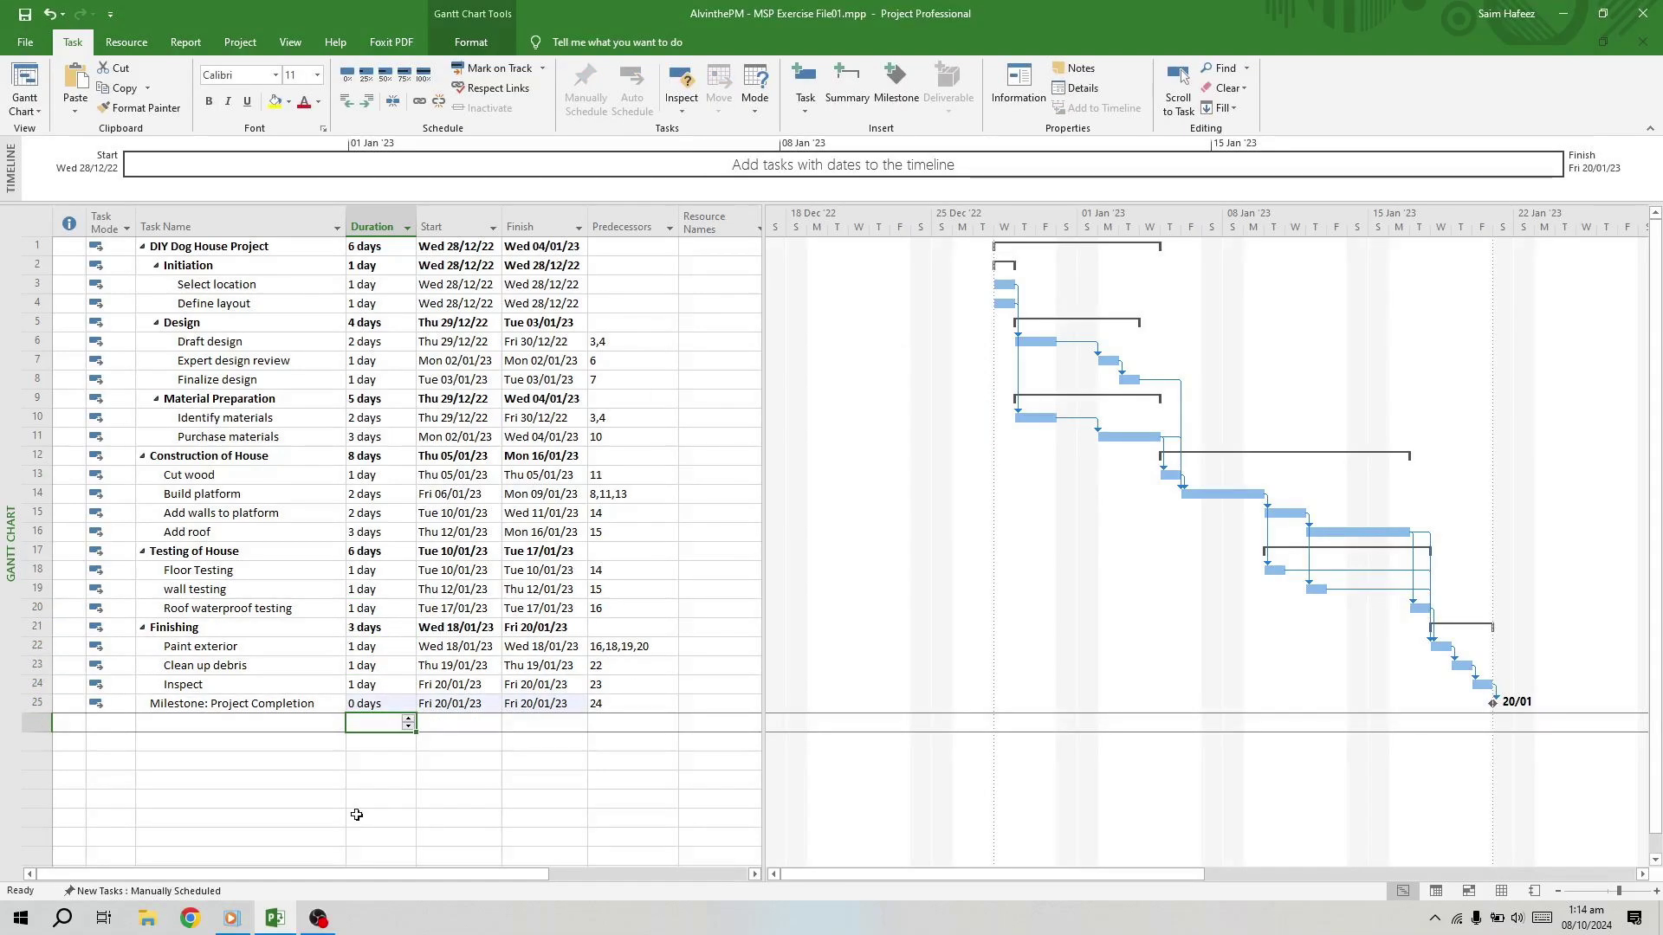
# Switch to the Resource Sheet and add Micheal, Jim and Dwight as resources
pyautogui.rightClick(10, 526)
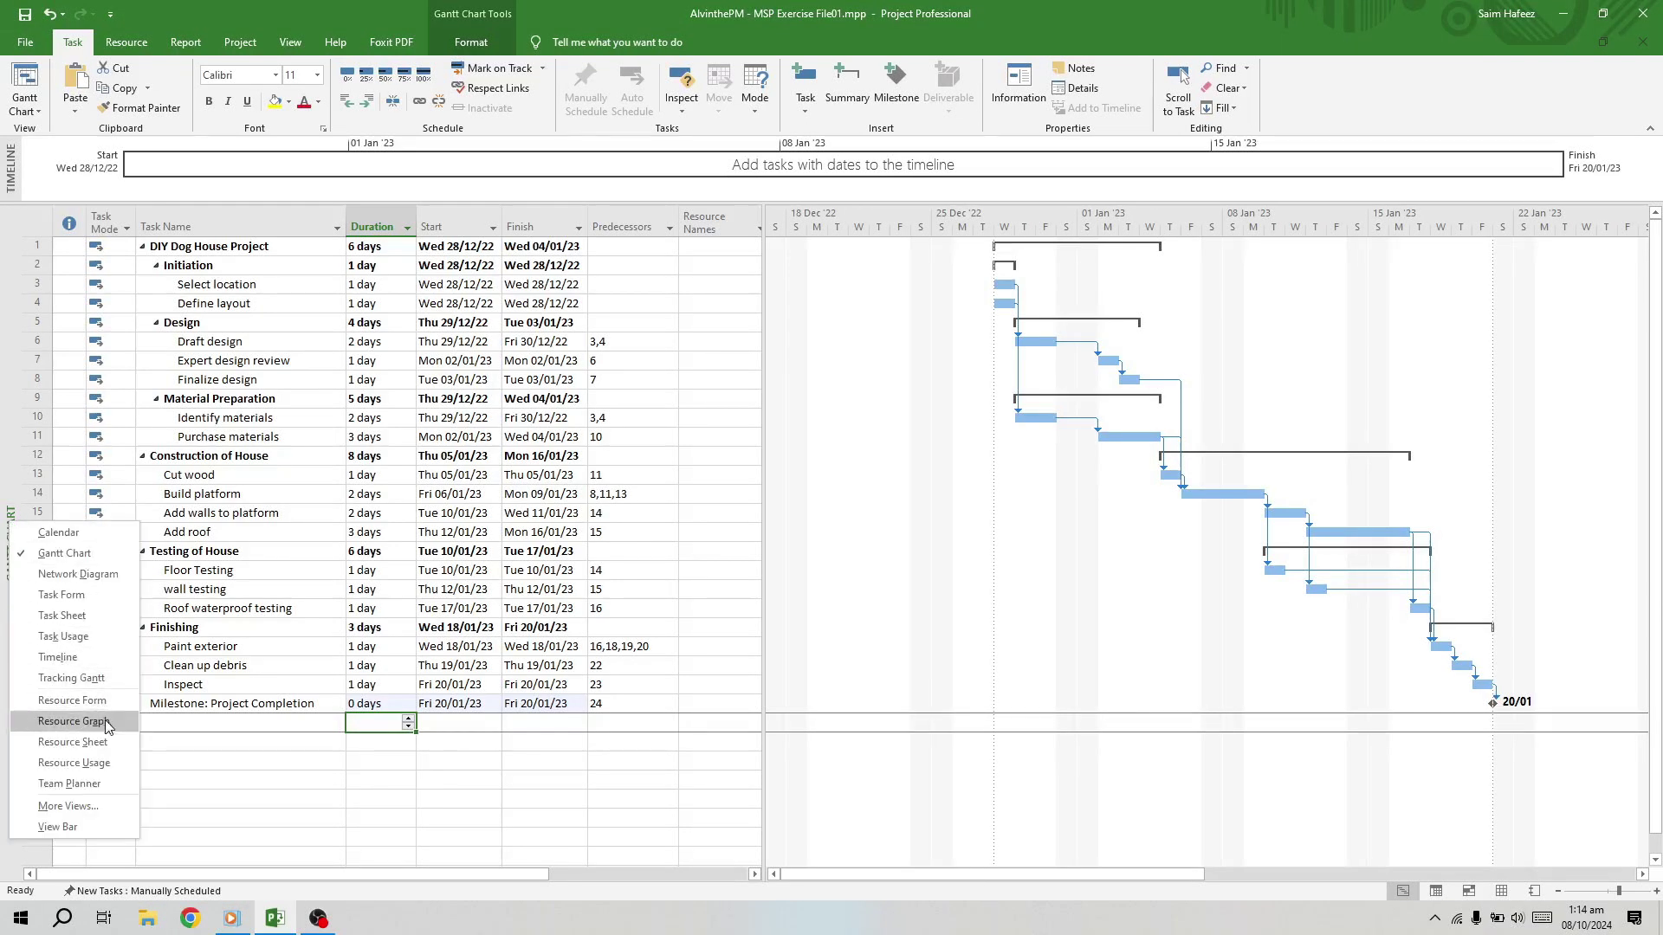
pyautogui.click(106, 741)
pyautogui.click(120, 233)
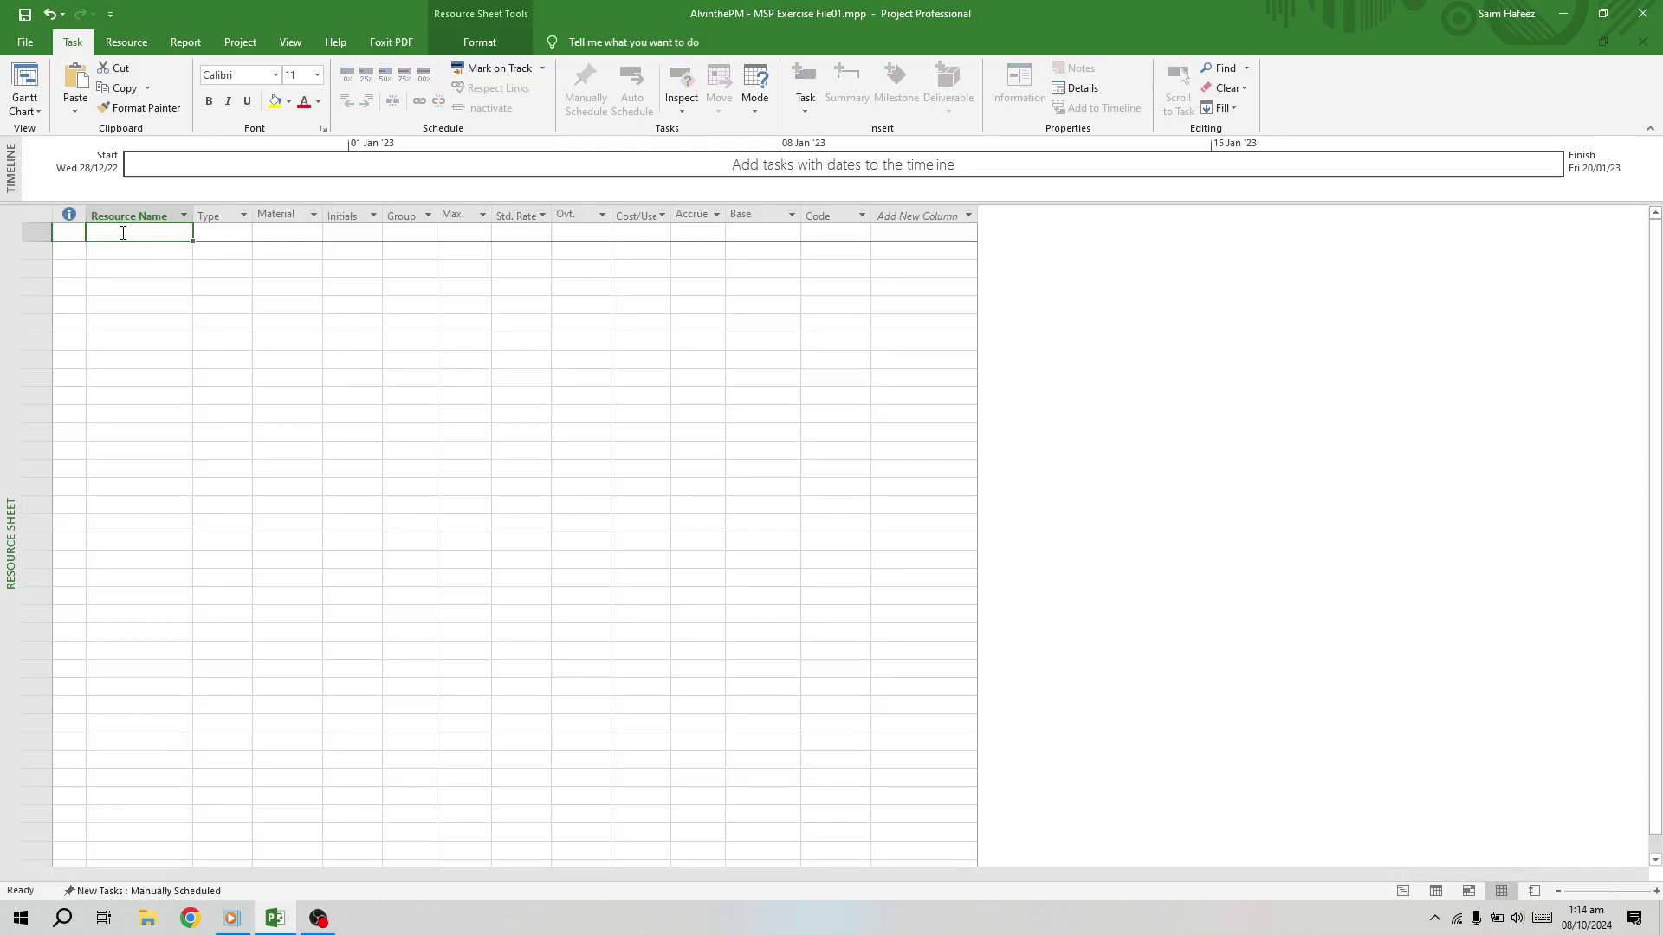
pyautogui.write('Micheal')
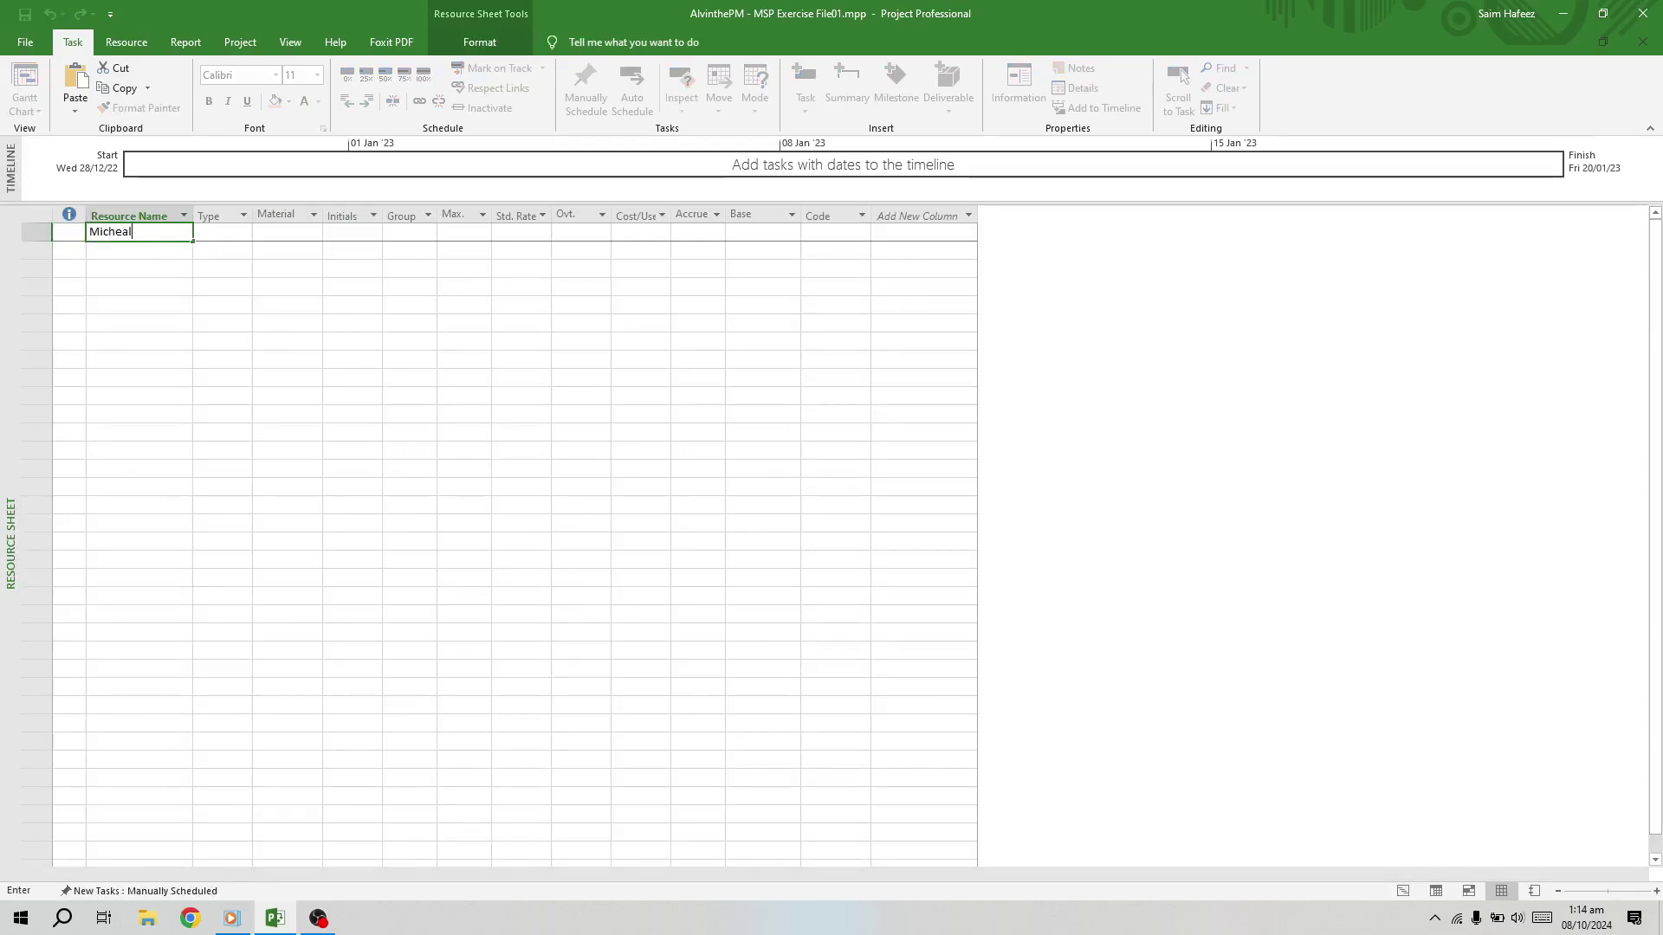
pyautogui.press('Return')
pyautogui.write('Jim')
pyautogui.press('Return')
pyautogui.write('Dw')
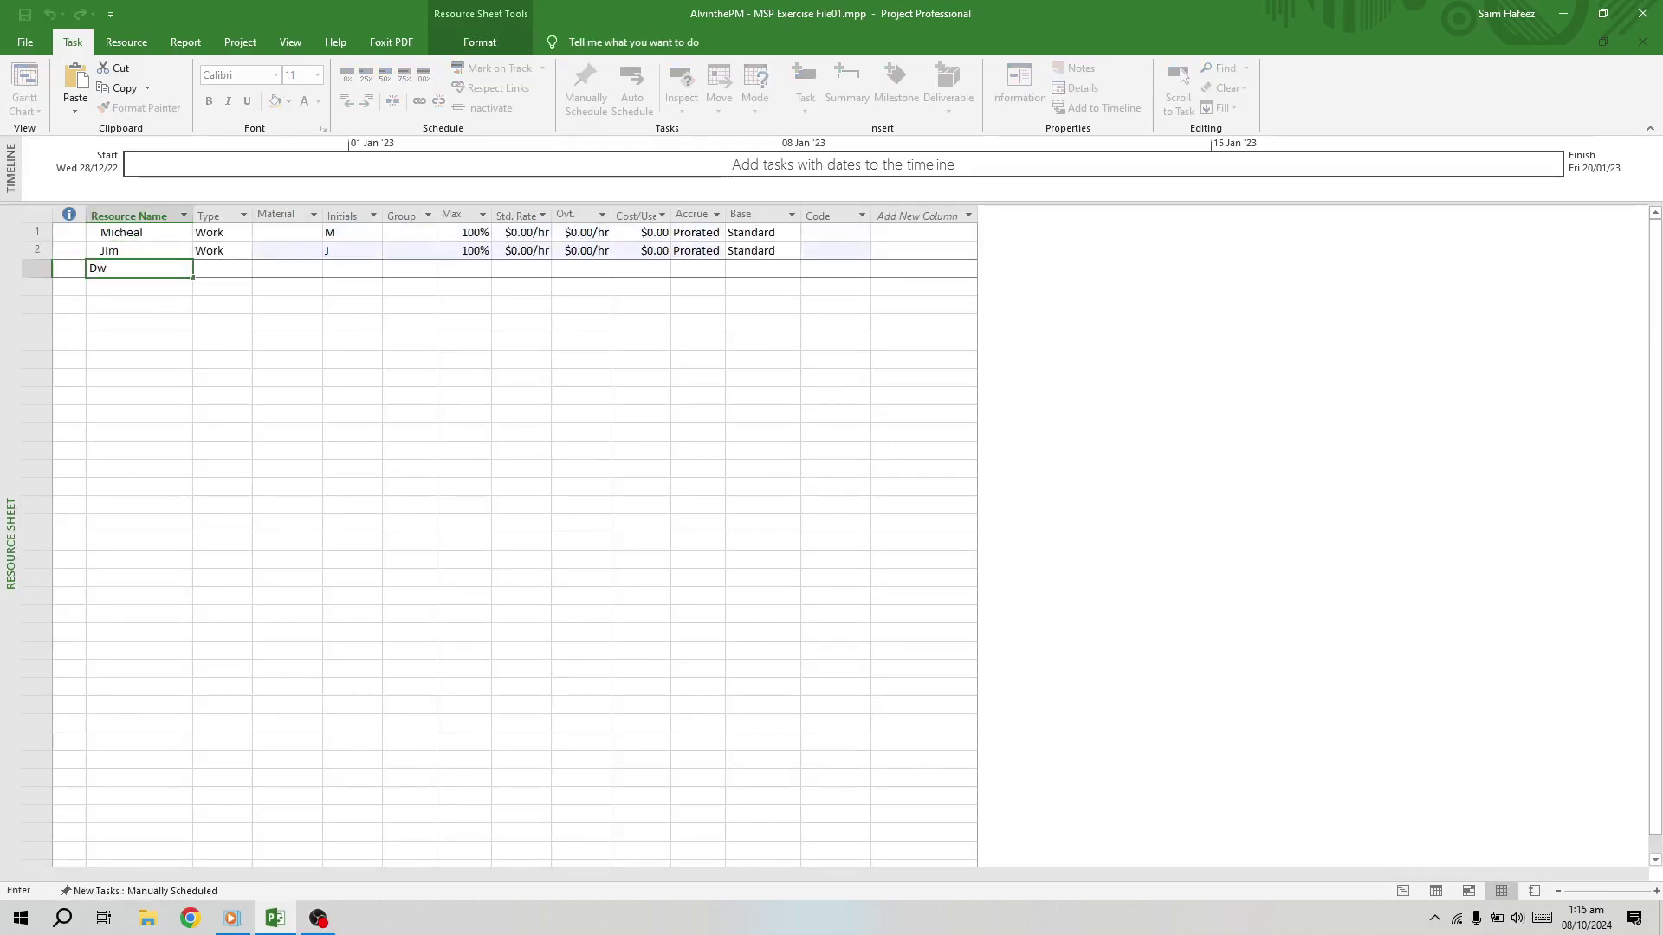
pyautogui.write('ight')
pyautogui.press('Return')
# Add Wooden Planks, Nails and Contractor A as resources
pyautogui.write('Wooden Planks')
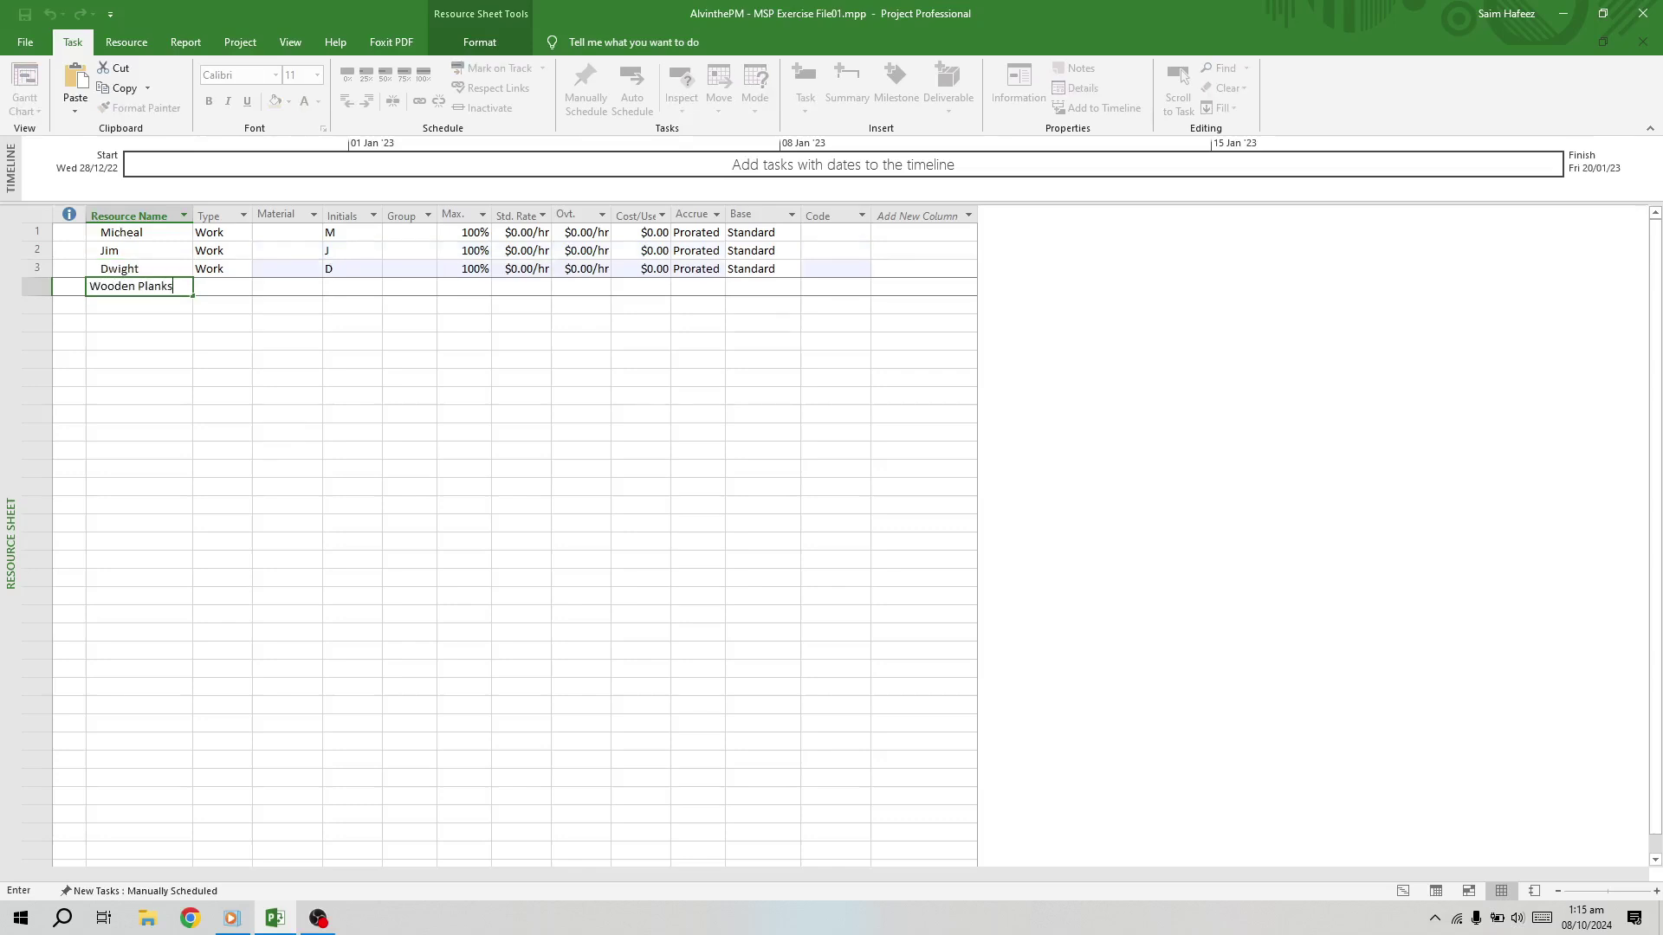
pyautogui.press('Return')
pyautogui.write('Nai')
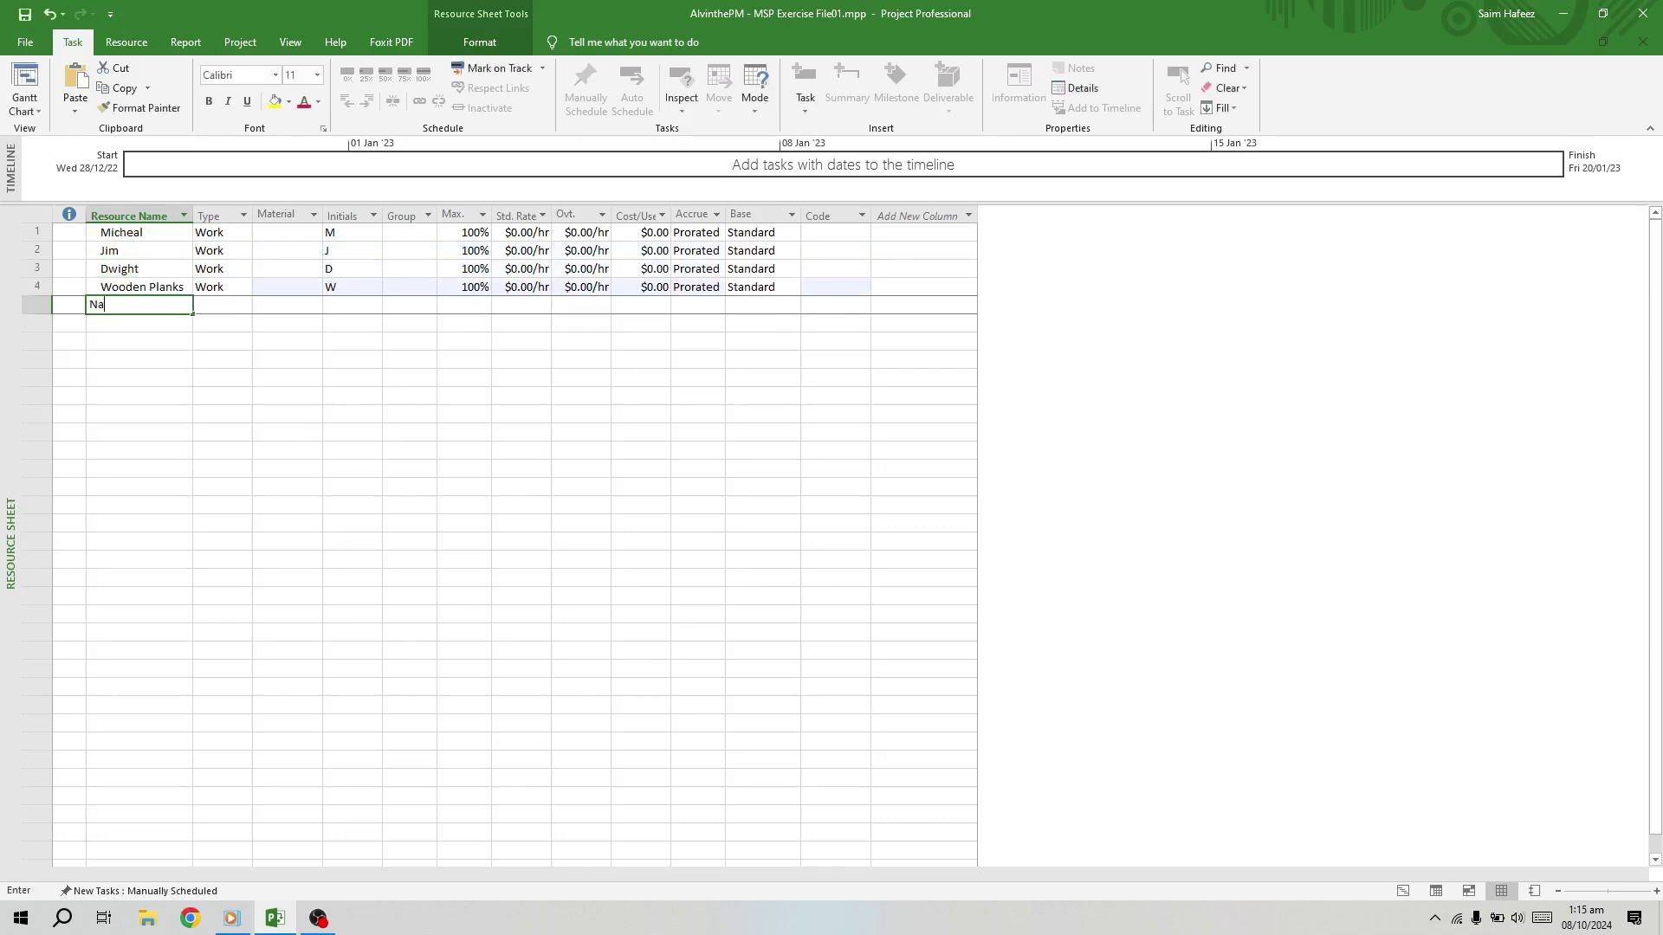
pyautogui.write('ls')
pyautogui.press('Return')
pyautogui.write('Contrac')
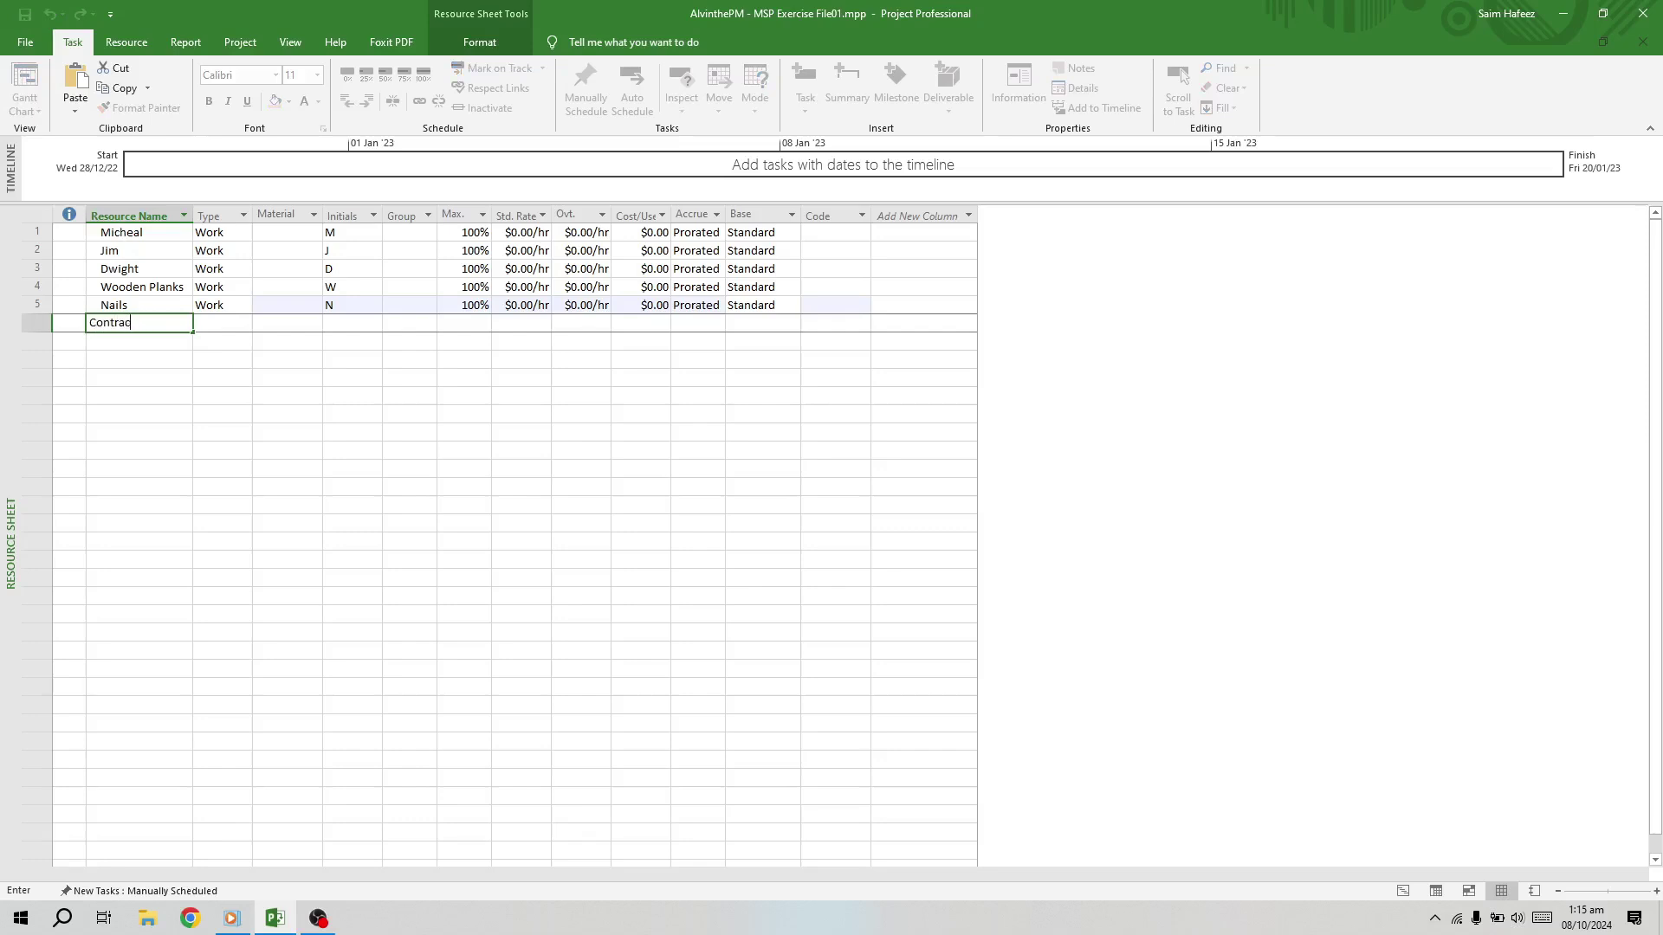
pyautogui.write('tor A')
pyautogui.press('Return')
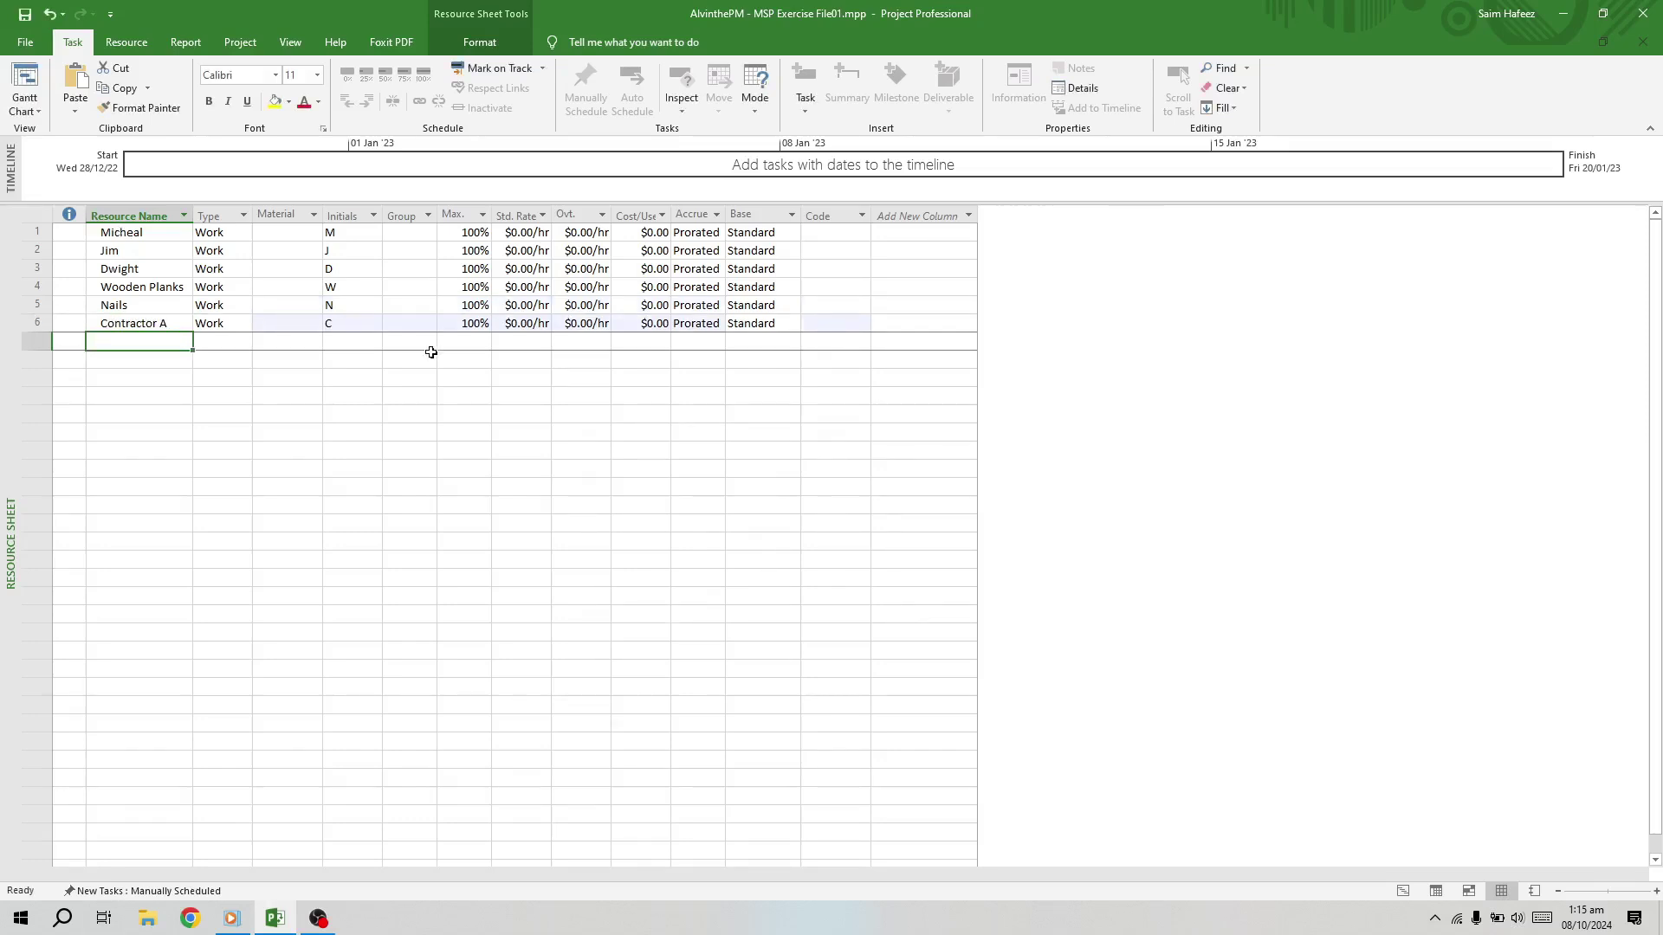
# Make Wooden Planks and Nails Material resources and Contractor A a Cost resource
pyautogui.click(221, 287)
pyautogui.write('m')
pyautogui.press('Return')
pyautogui.write('m')
pyautogui.press('Return')
pyautogui.click(244, 323)
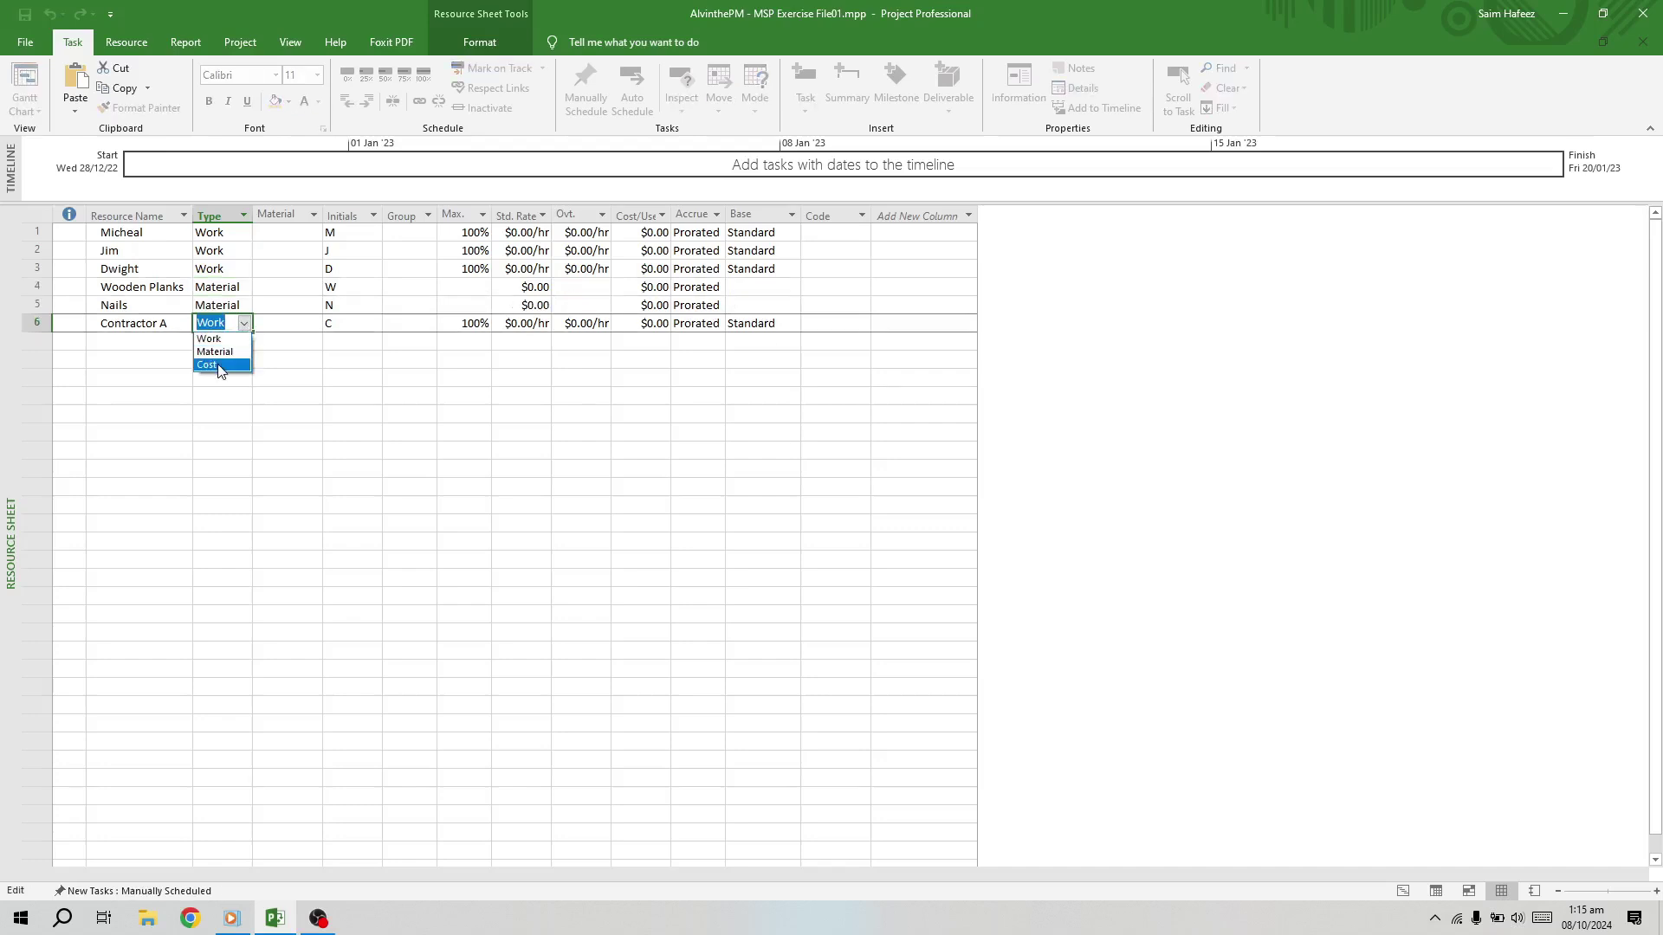
pyautogui.click(217, 368)
# Set material labels to 'linear feet' for Wooden Planks and 'box' for Nails
pyautogui.click(289, 294)
pyautogui.write('linear feet')
pyautogui.press('Return')
pyautogui.write('box')
pyautogui.press('Return')
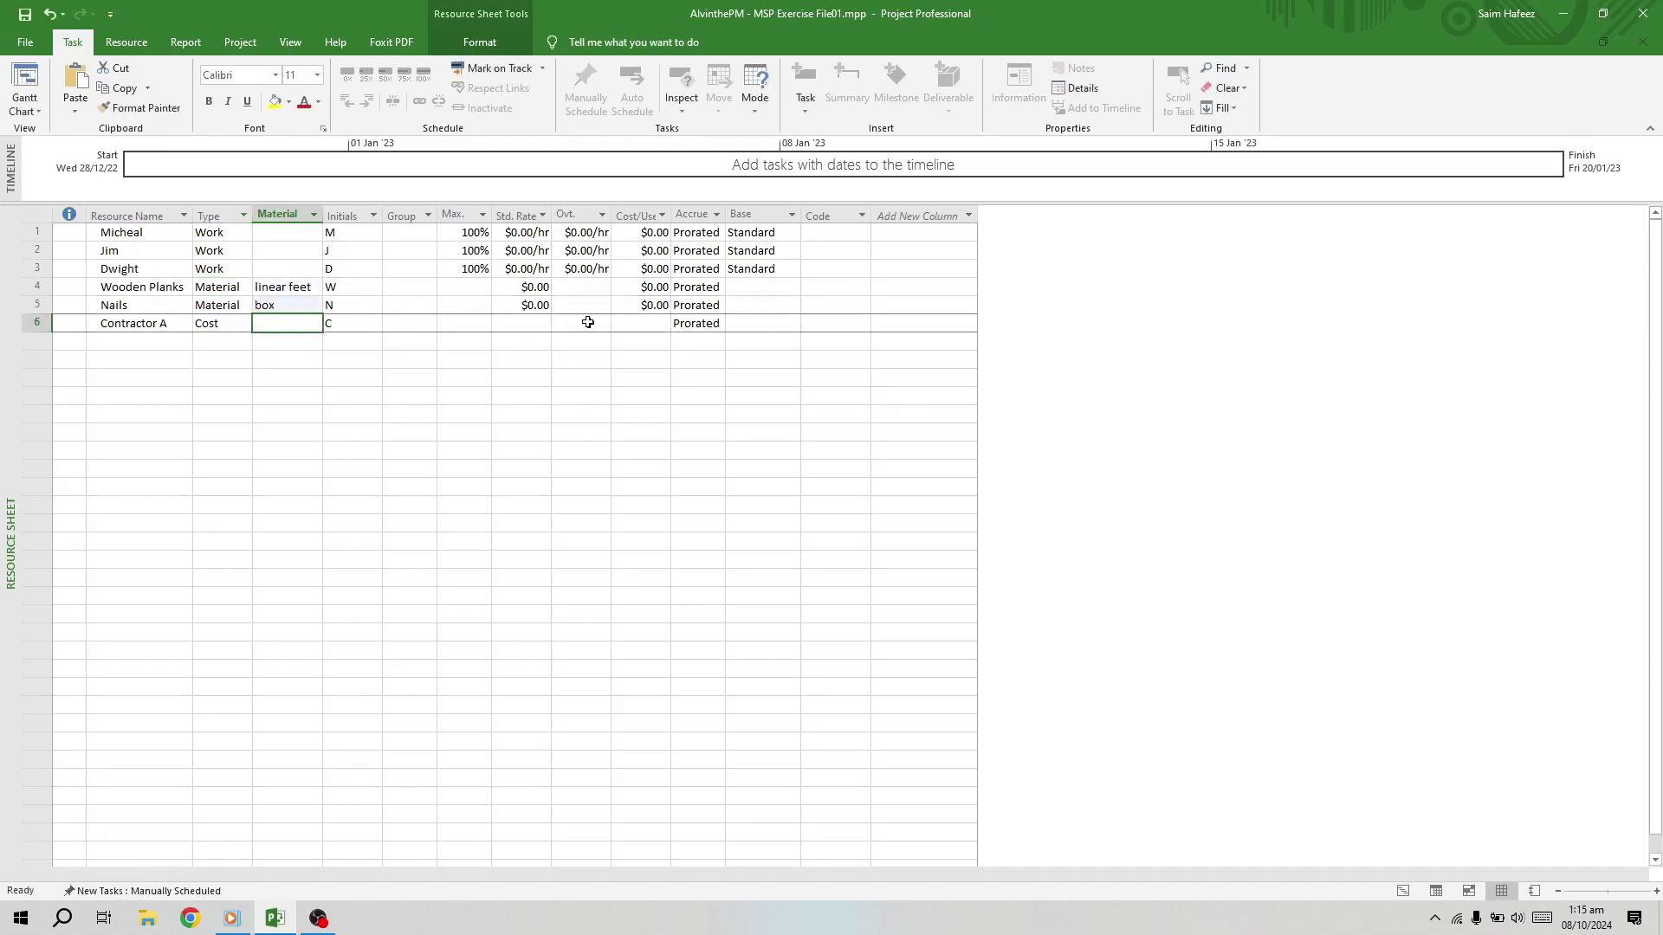
# Enter standard rates 30, 20, 25, 3.5 and 4, and change Contractor A's cost accrual
pyautogui.click(520, 232)
pyautogui.write('30 20 25 3.5')
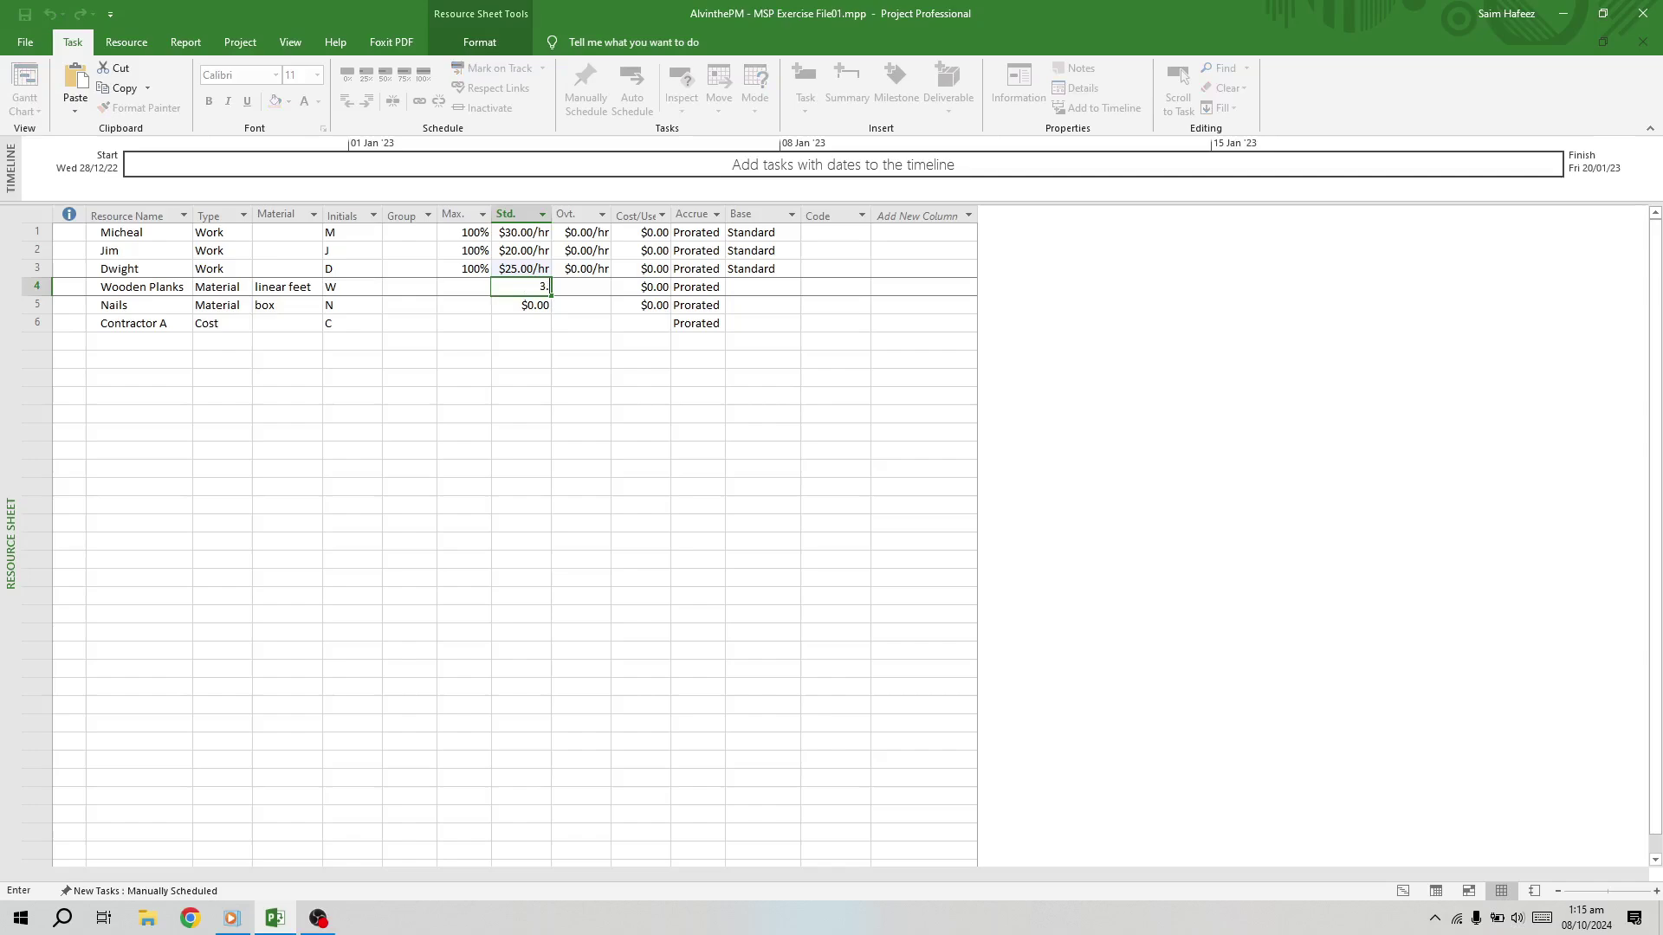
pyautogui.press('Return')
pyautogui.write('4')
pyautogui.press('Return')
pyautogui.click(705, 323)
pyautogui.click(691, 364)
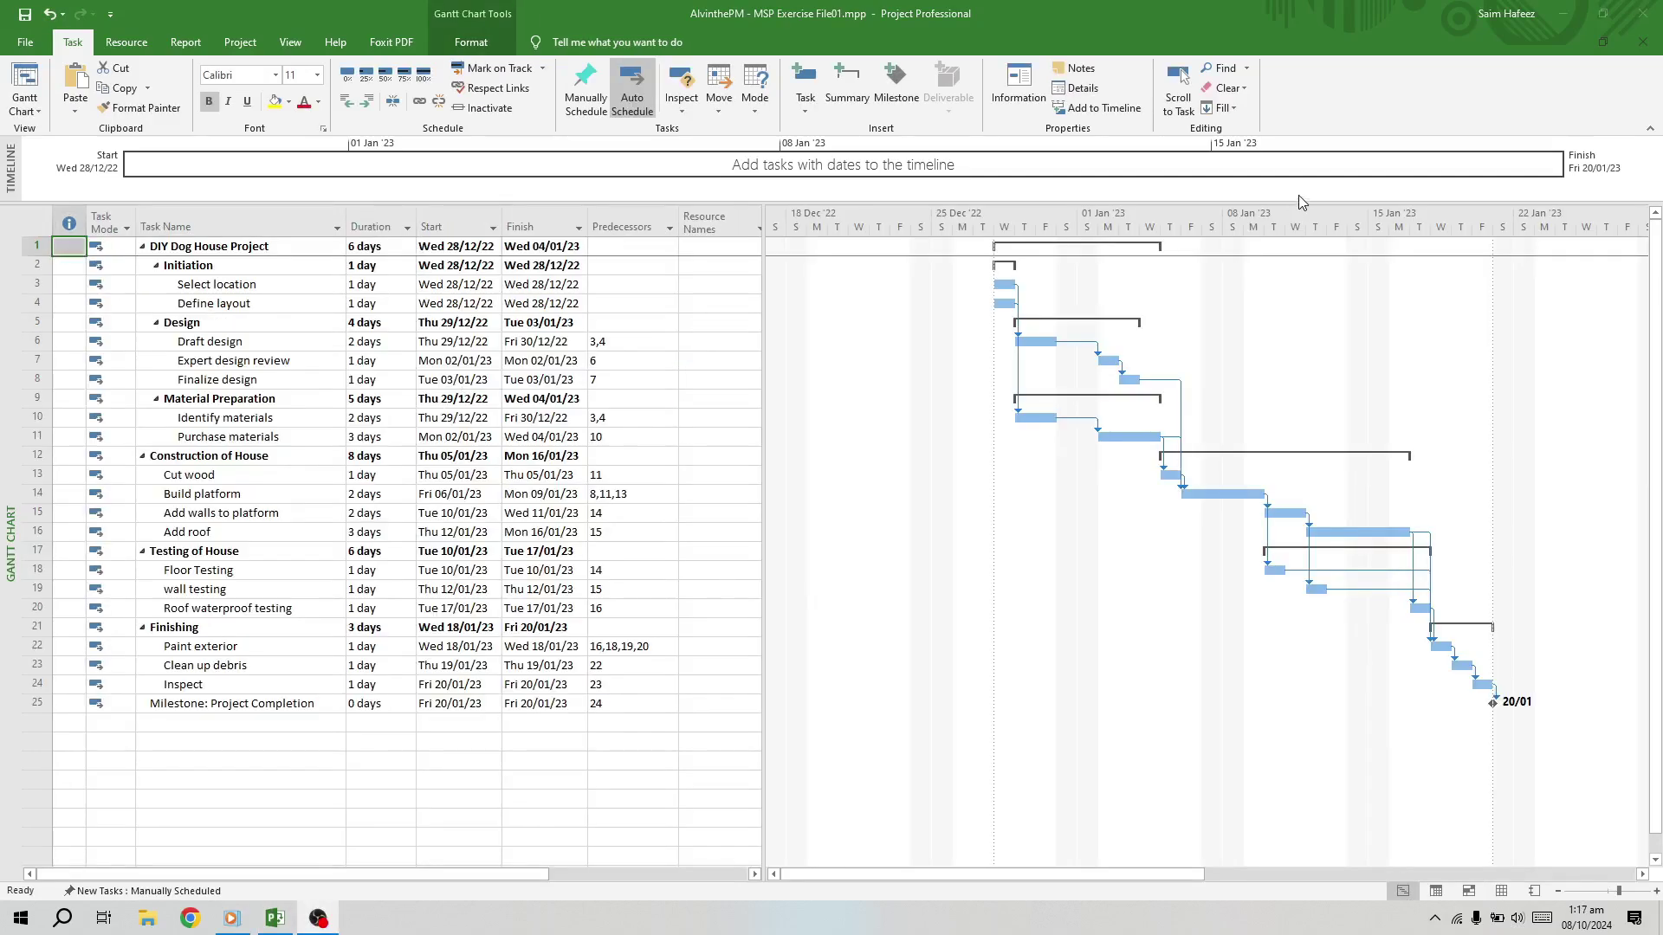
# Open Assign Resources from the Resource tab and select the Design subtasks and Select location
pyautogui.click(126, 41)
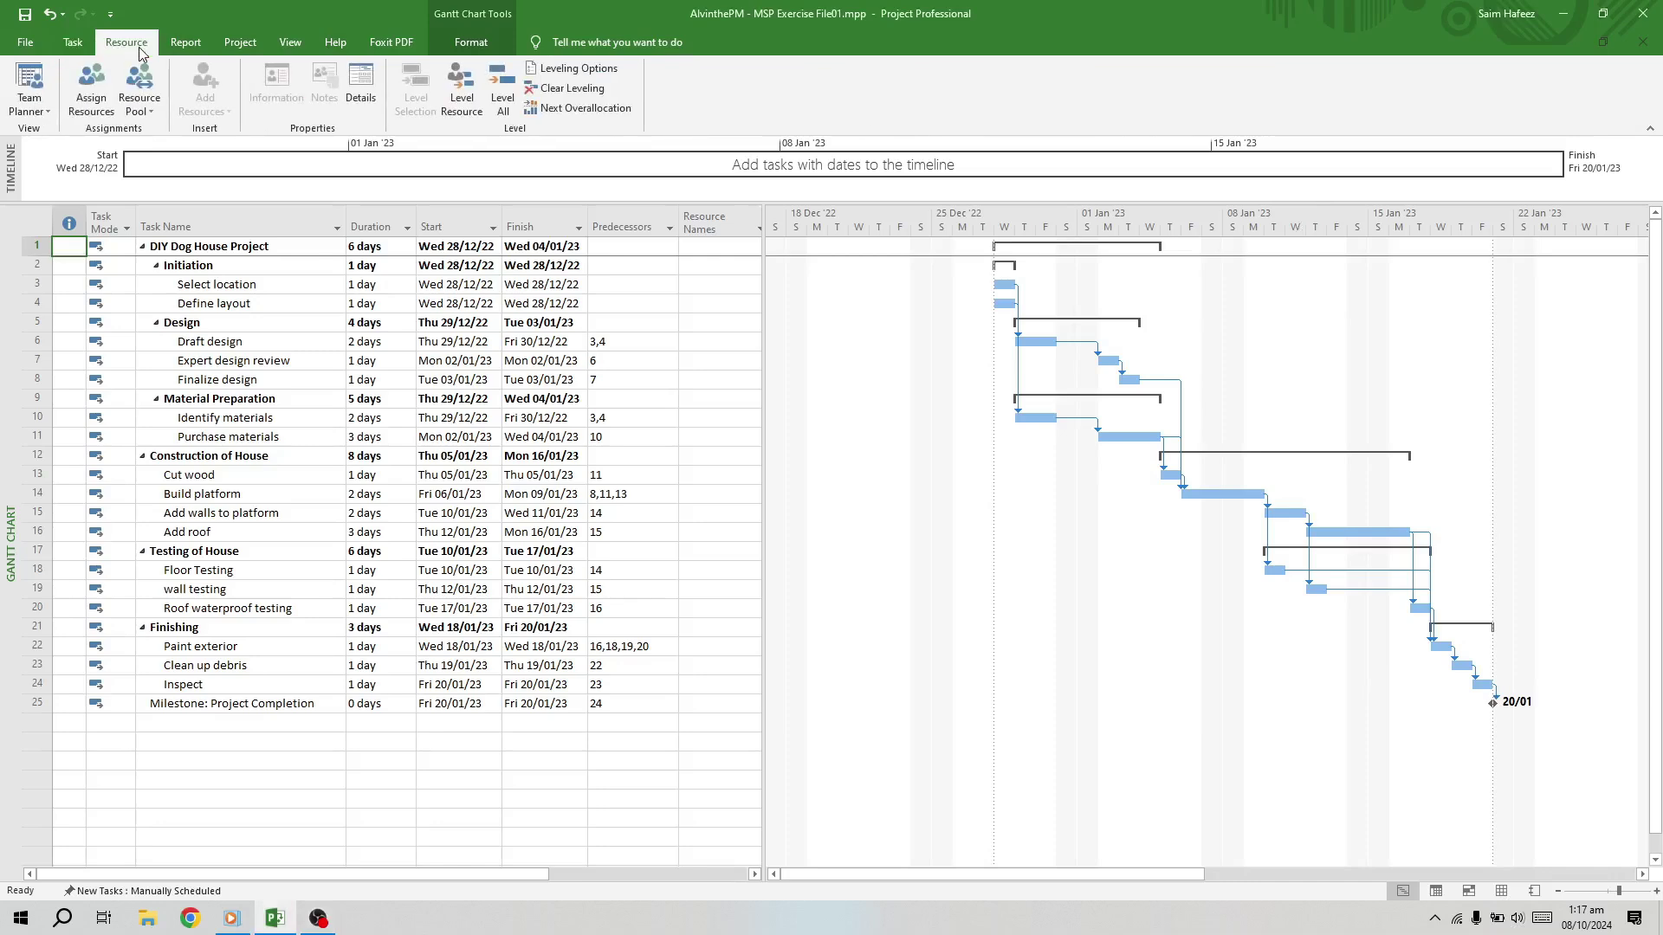
pyautogui.click(91, 87)
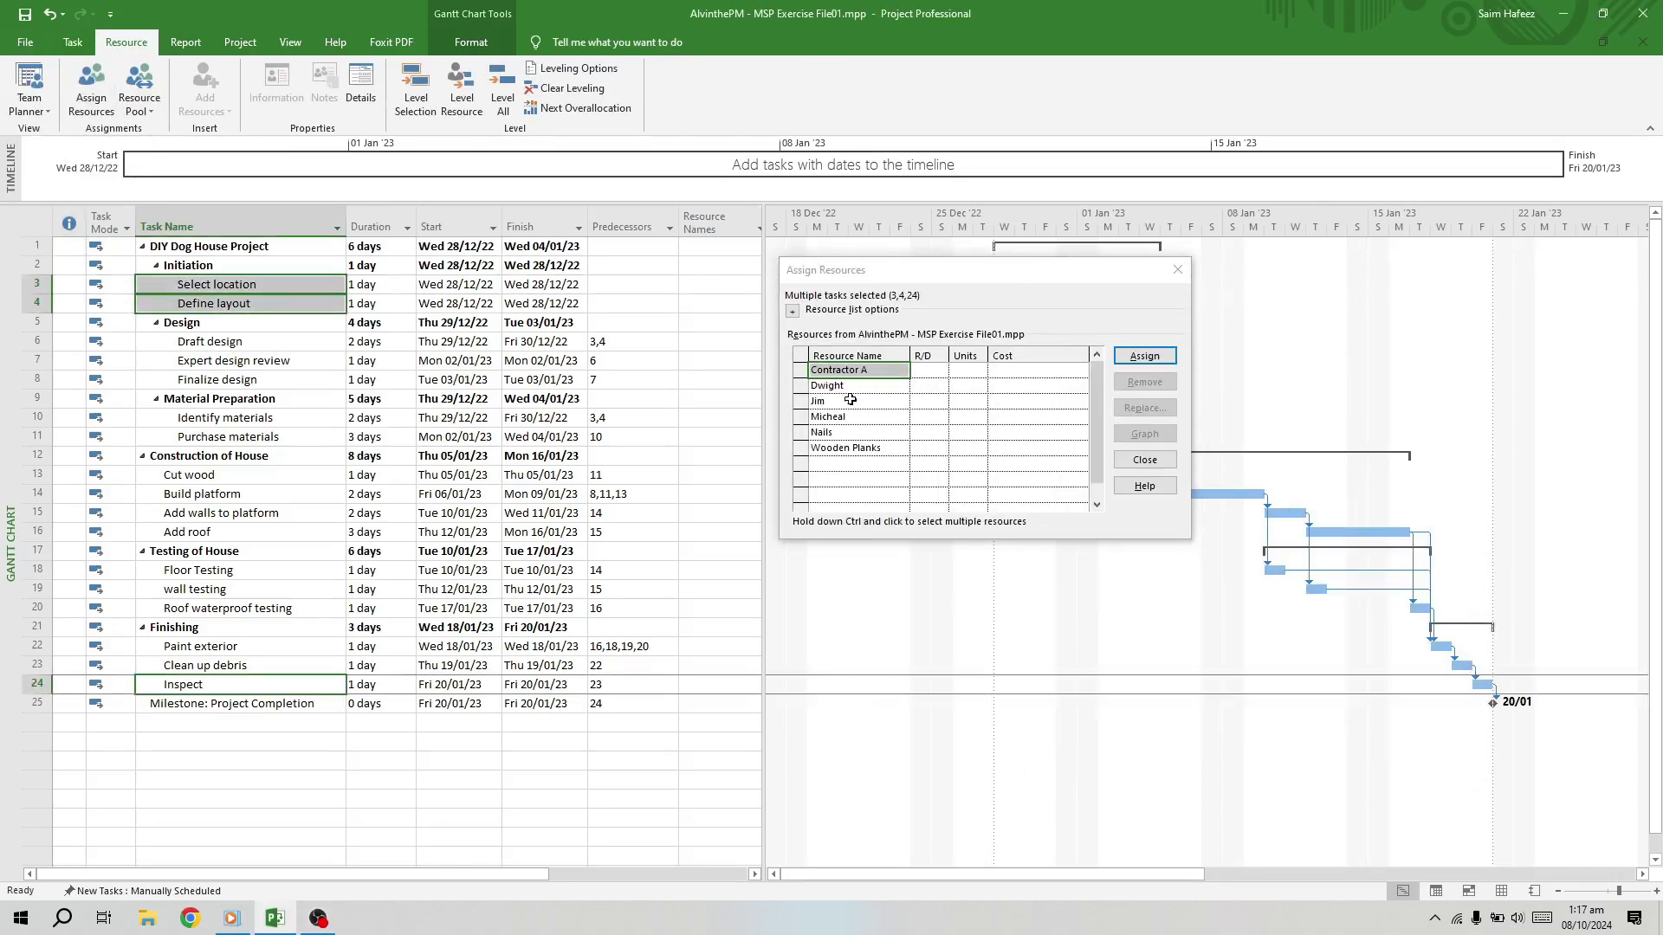
pyautogui.moveTo(209, 341); pyautogui.dragTo(217, 379)
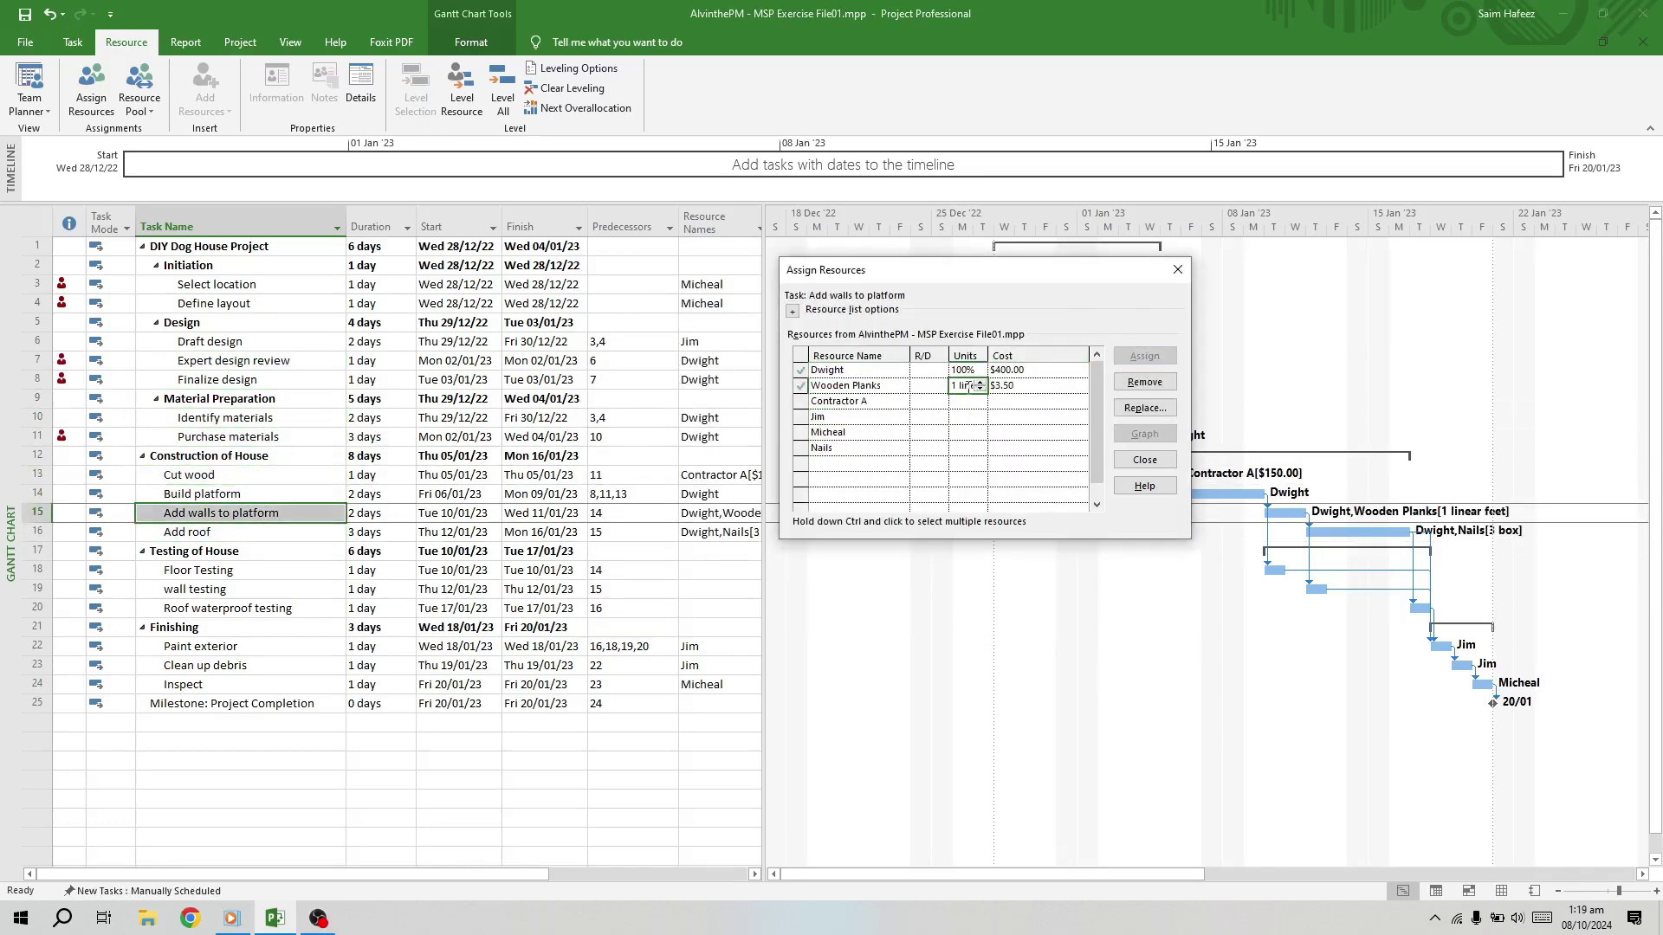
pyautogui.click(63, 285)
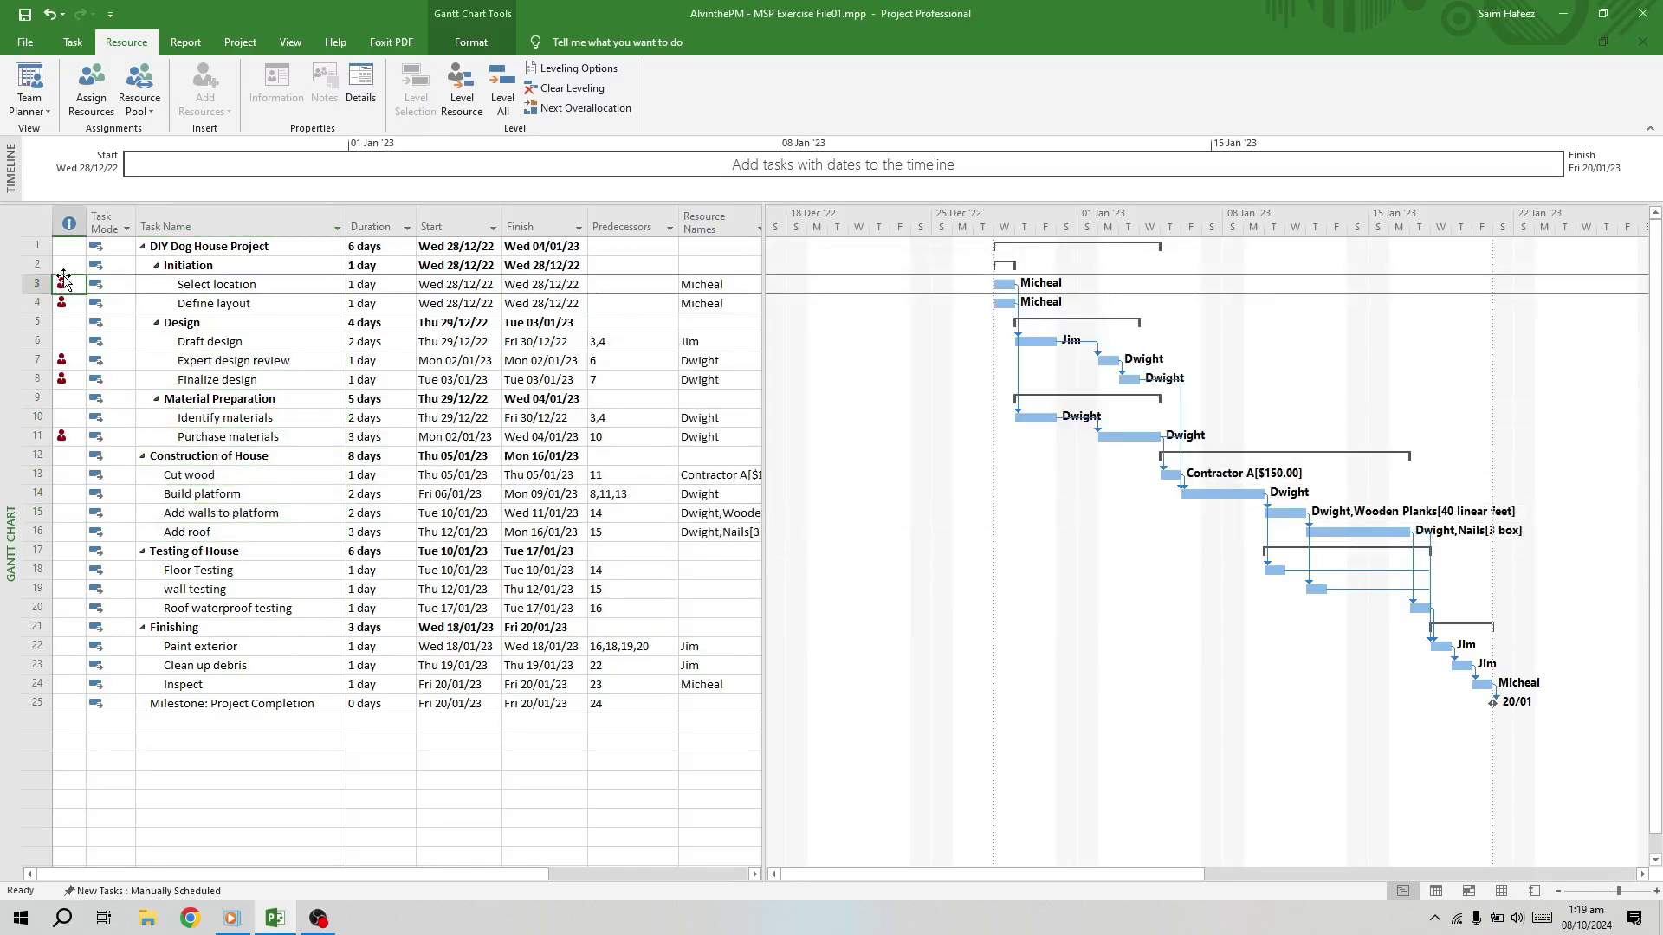
# Swap Define layout's resource from Micheal to Jim and Finalize design's from Dwight to Micheal, then start editing Expert design review
pyautogui.click(718, 307)
pyautogui.click(757, 304)
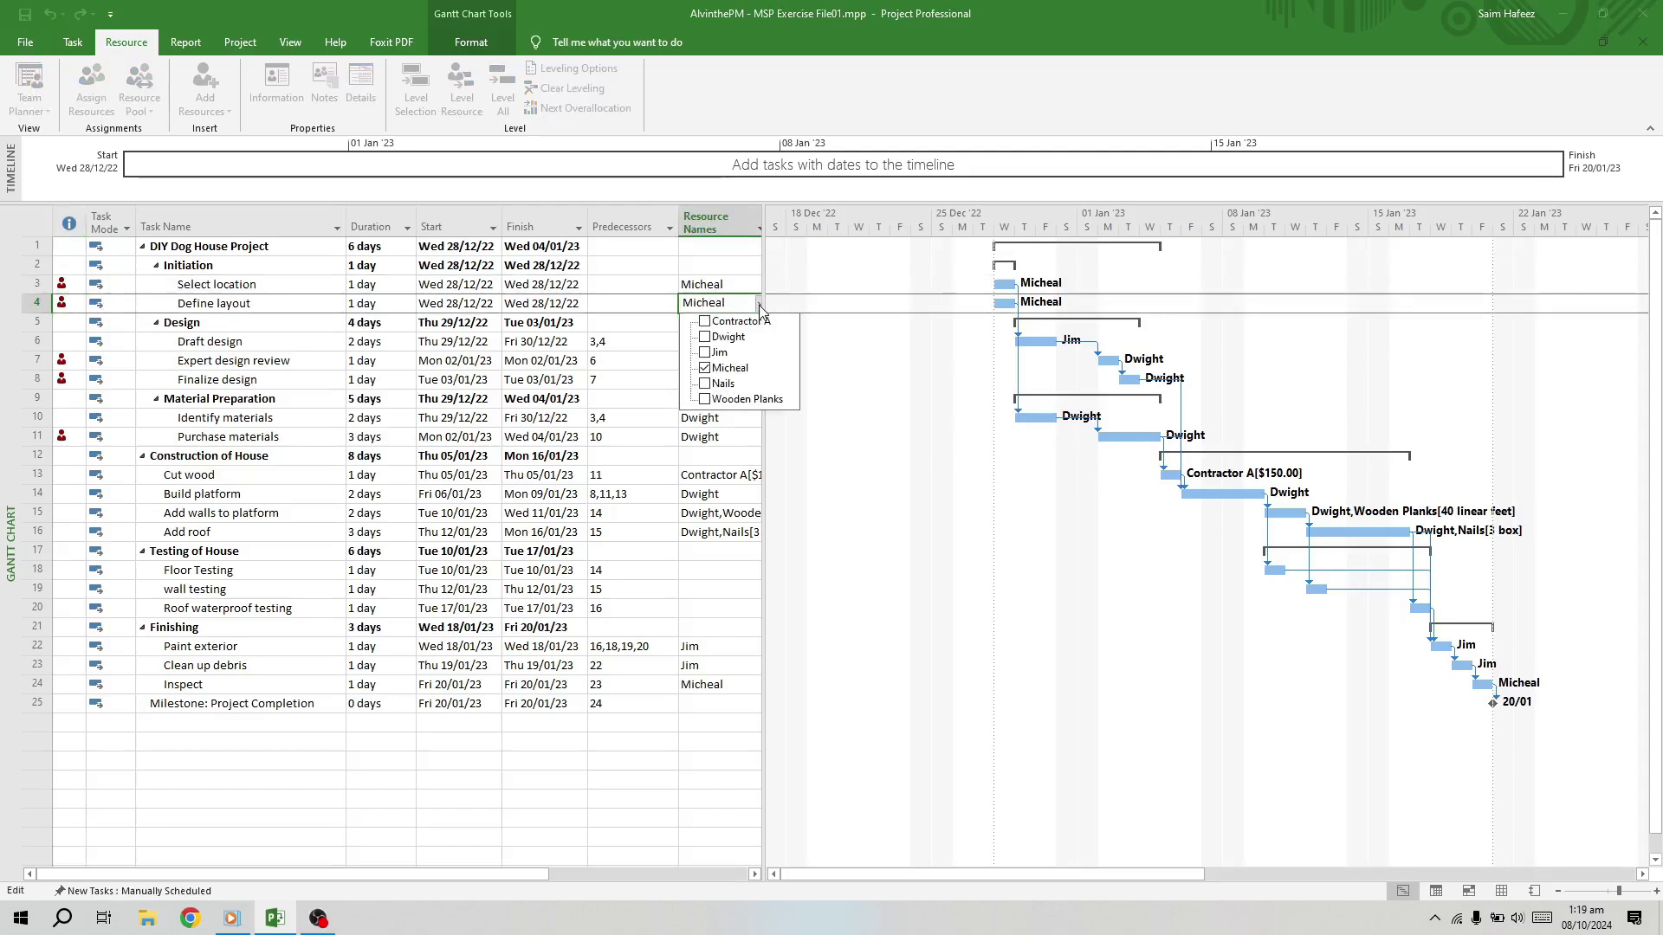
pyautogui.click(718, 353)
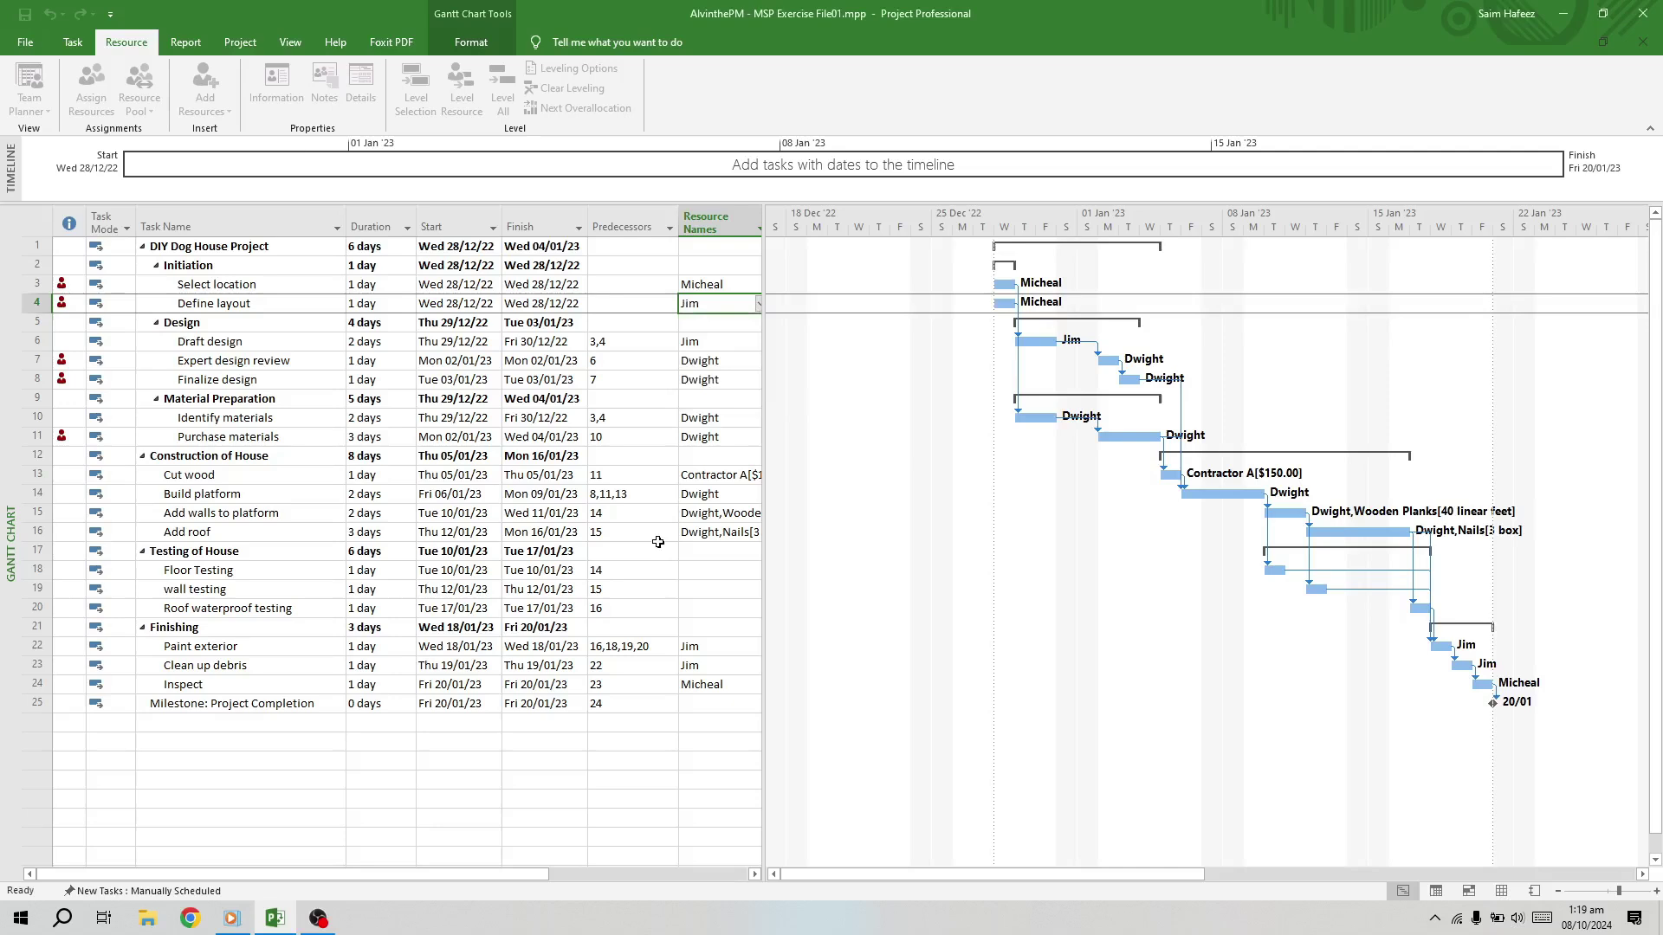
pyautogui.click(716, 379)
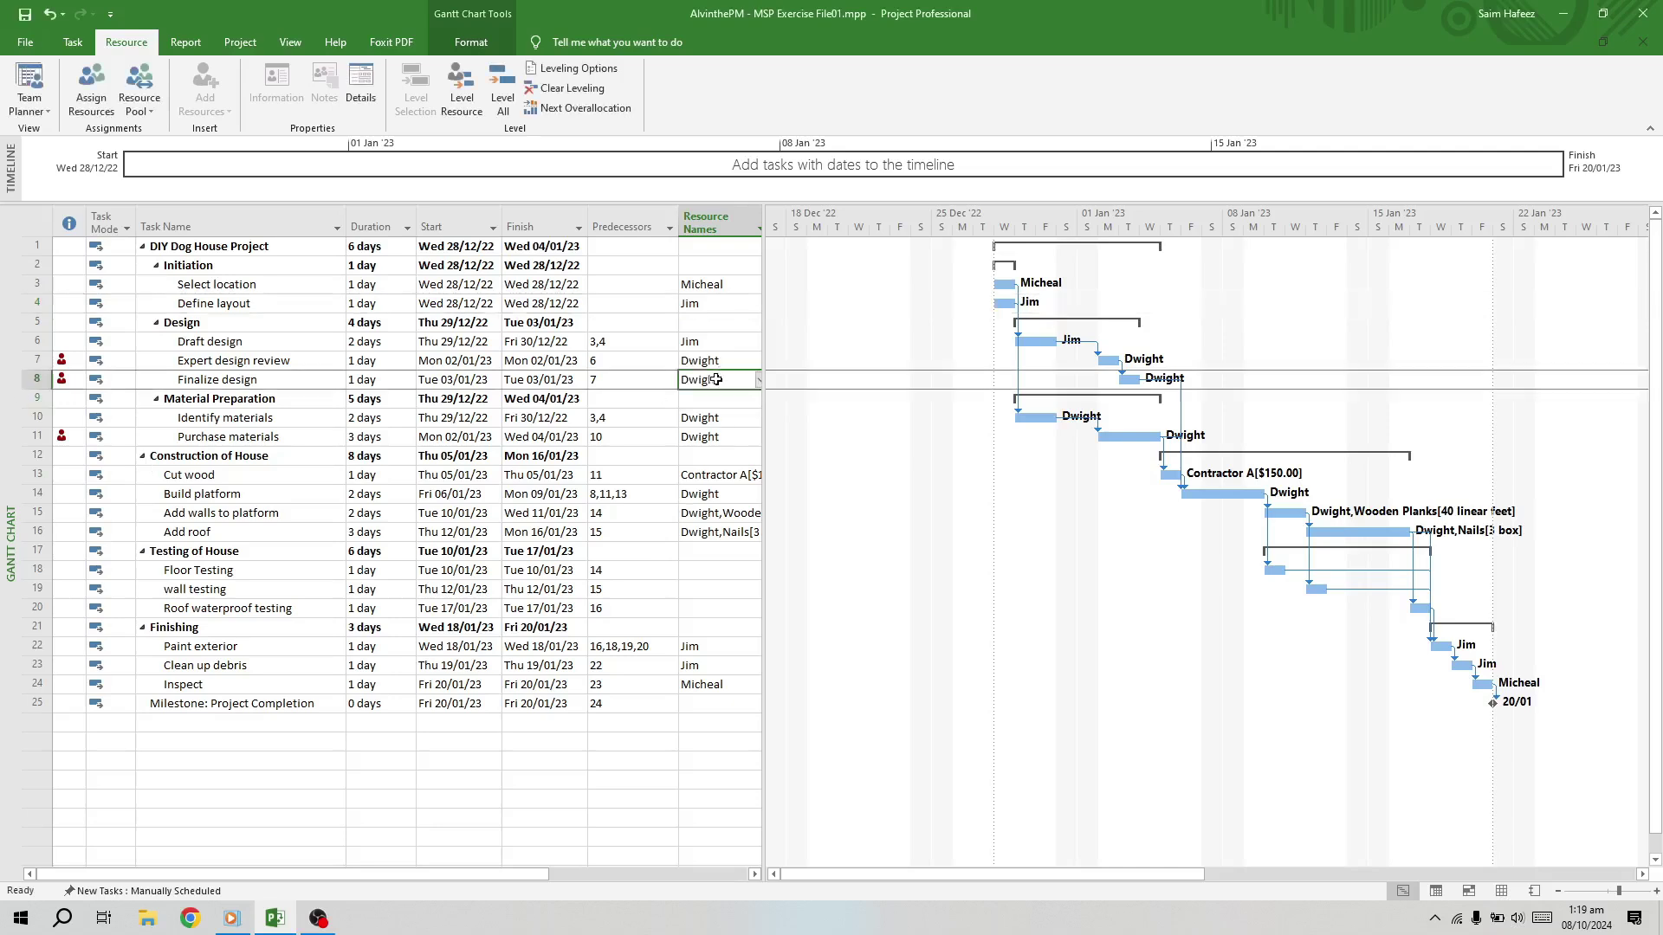
pyautogui.click(759, 381)
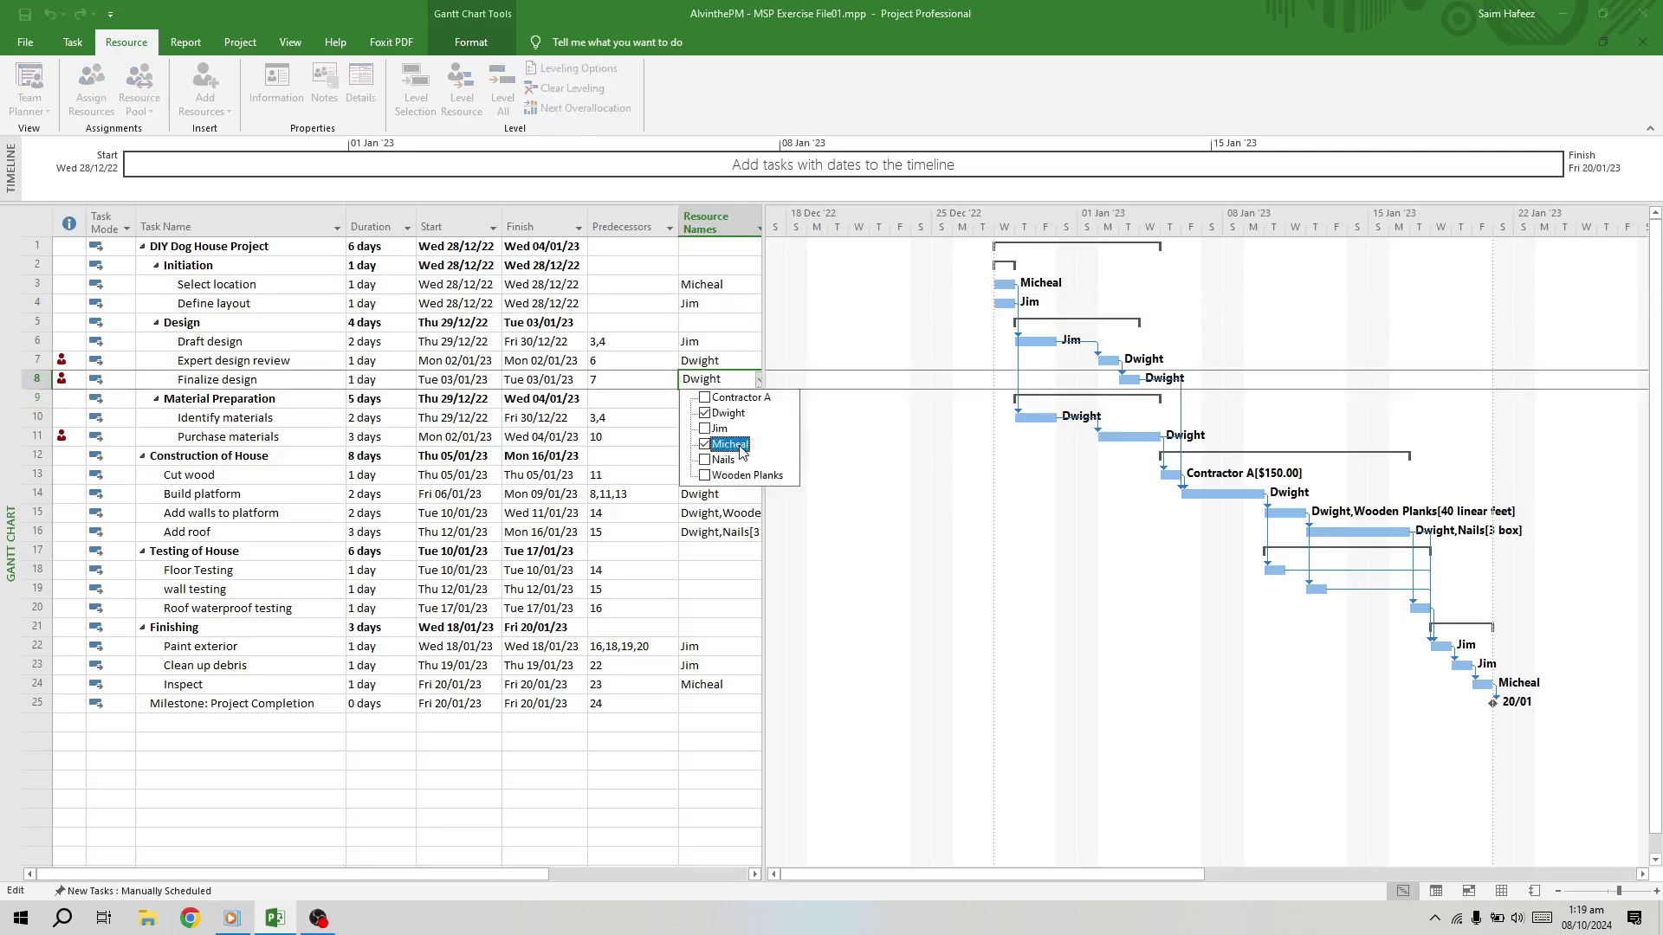
pyautogui.click(732, 475)
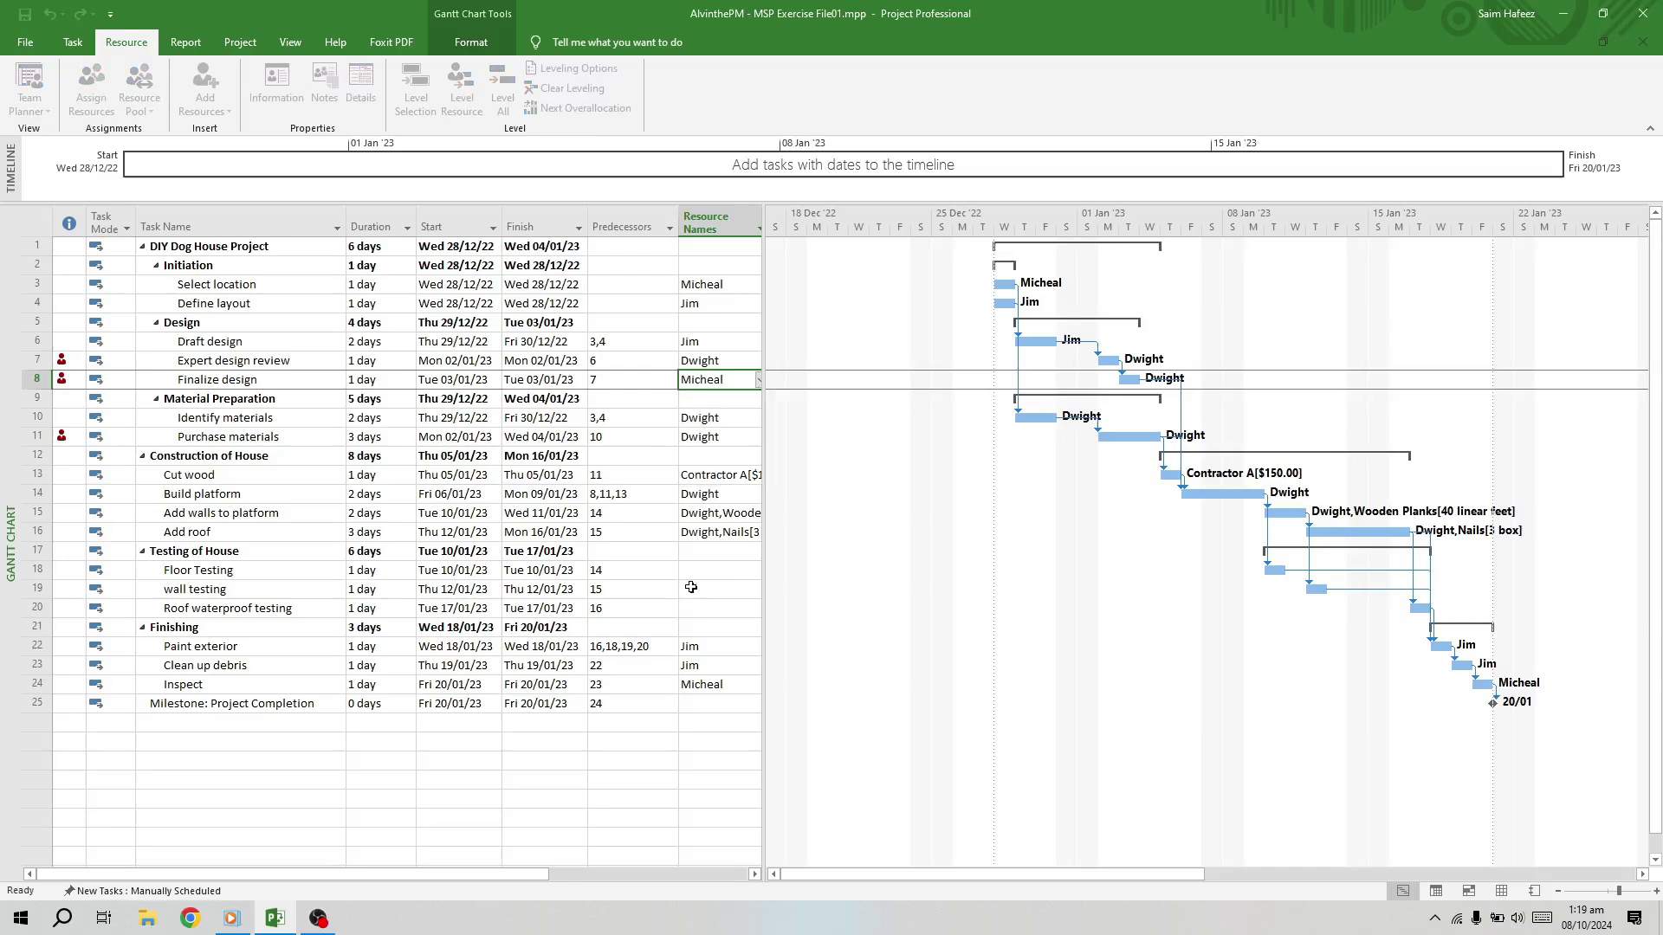
pyautogui.click(714, 358)
pyautogui.click(759, 360)
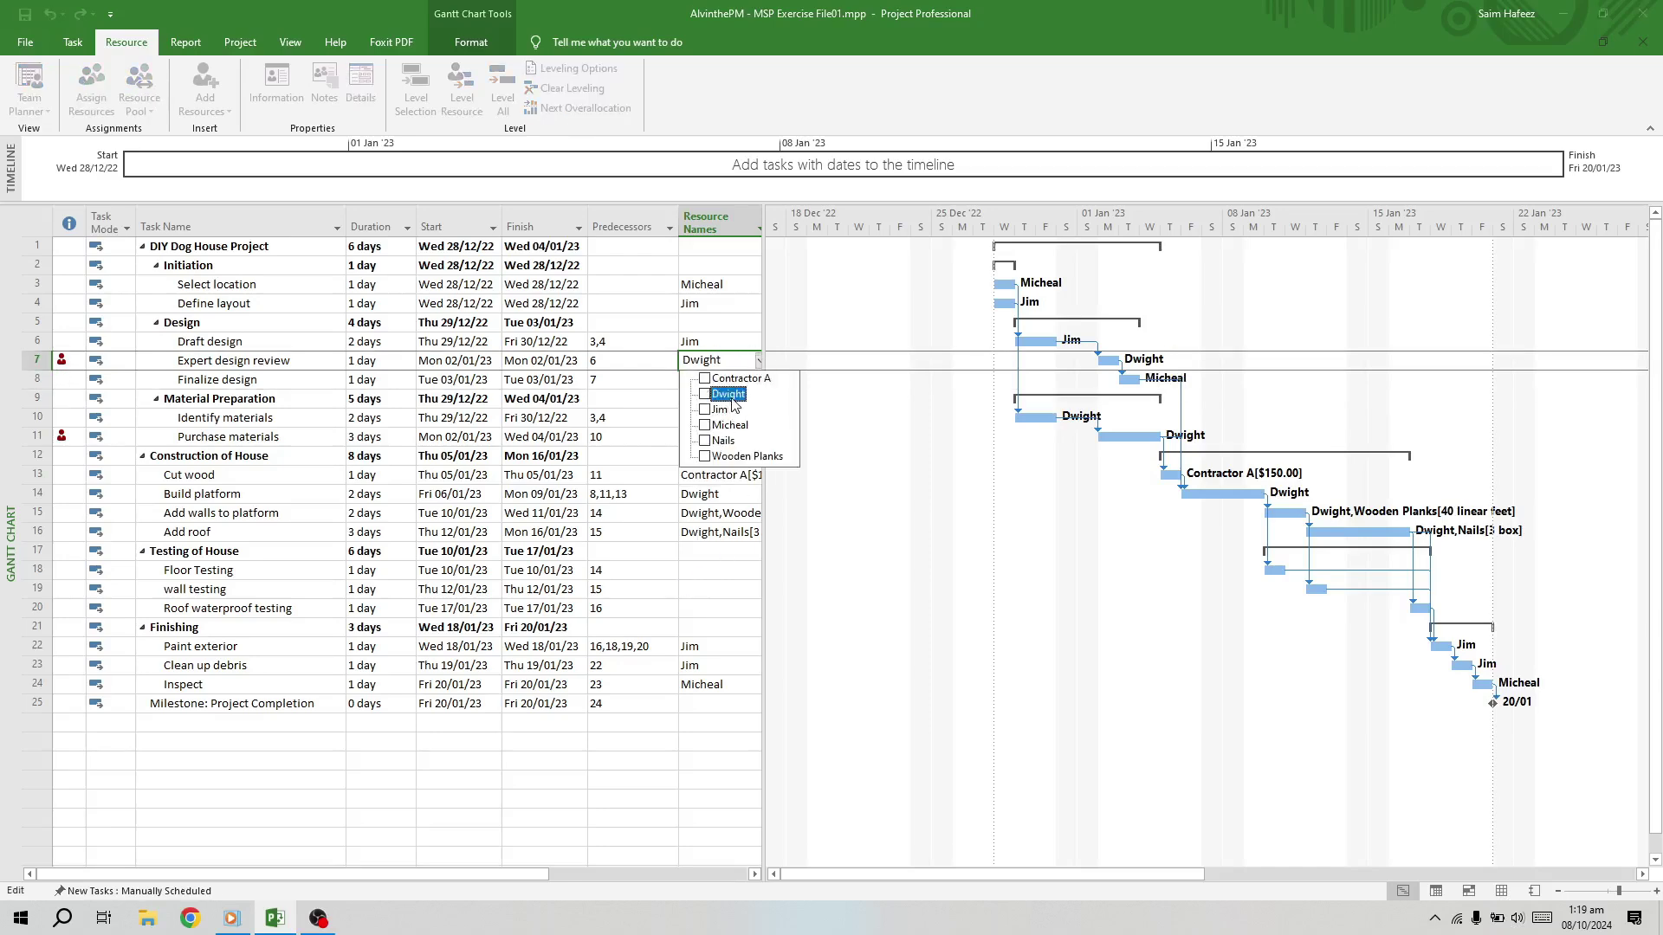
# Assign Jim instead of Dwight to Expert design review and switch the sheet to the Cost table
pyautogui.click(725, 410)
pyautogui.rightClick(39, 223)
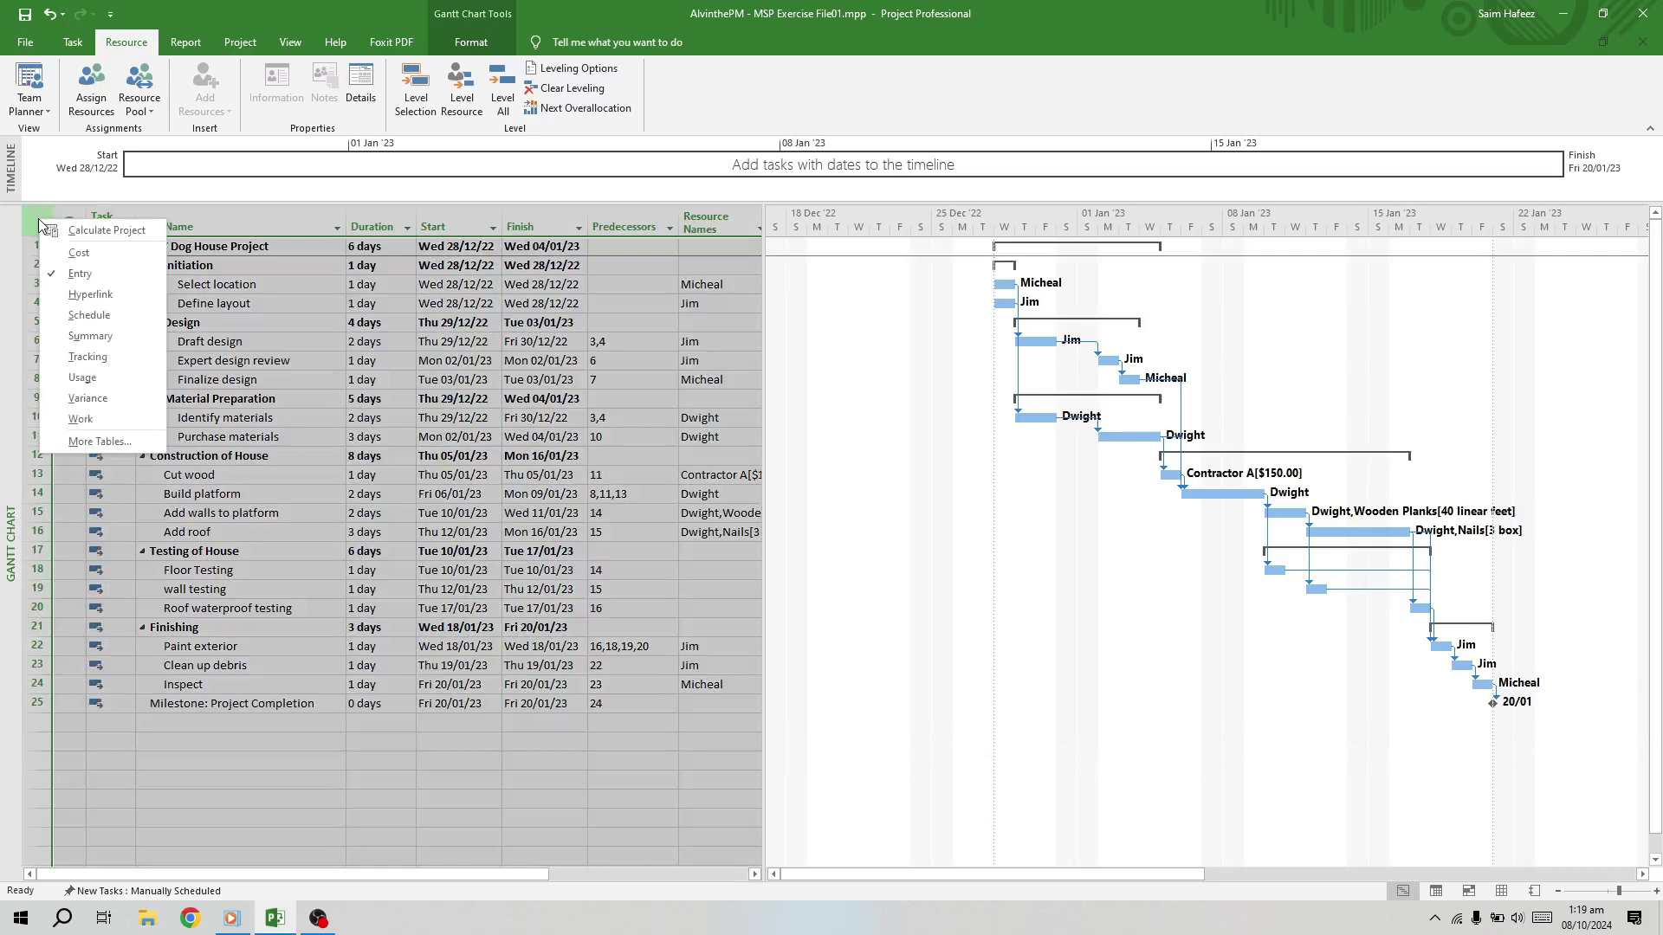
pyautogui.click(79, 252)
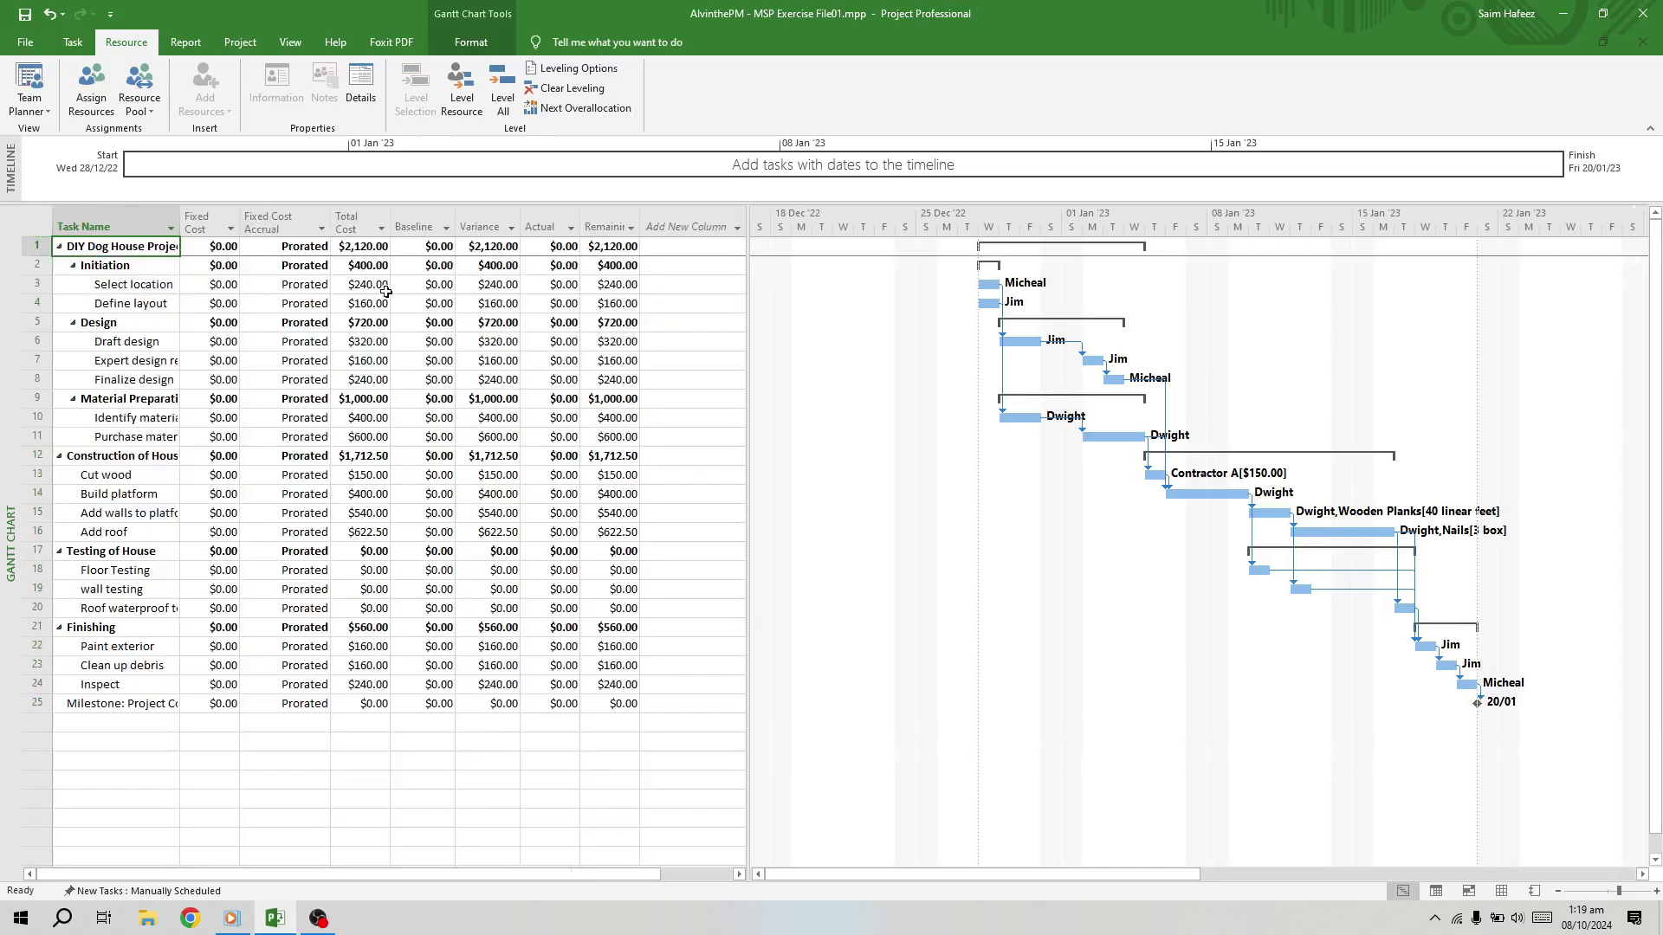
# Set the project start date to Fri 30/12/22 in Project Information
pyautogui.click(240, 42)
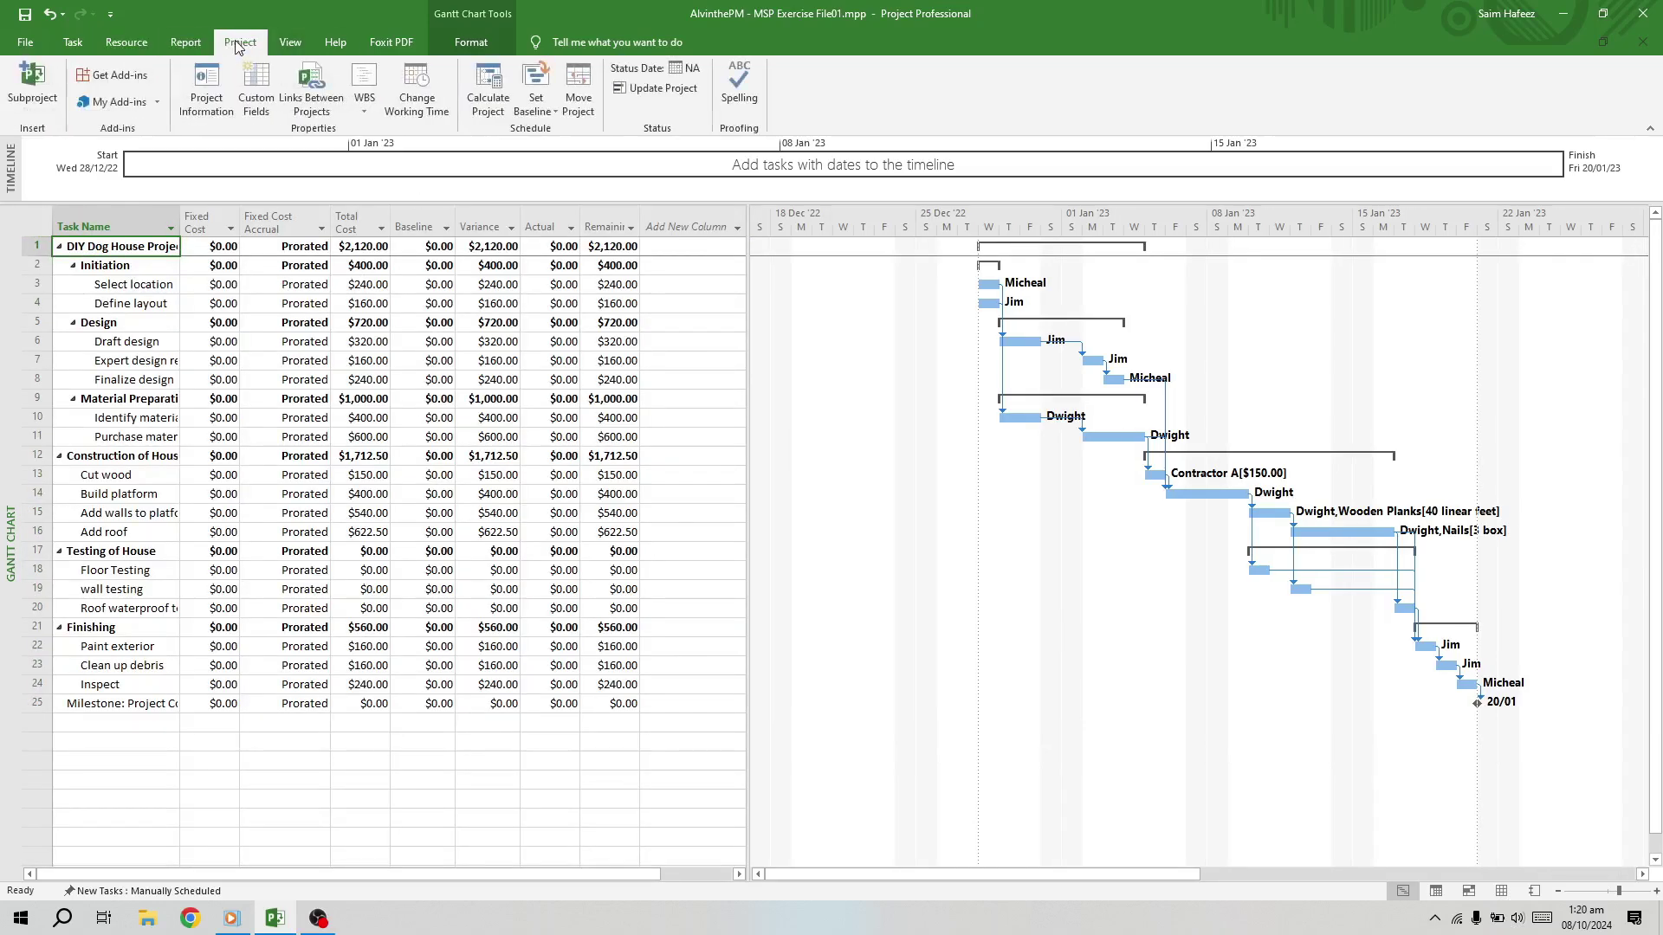
pyautogui.click(224, 89)
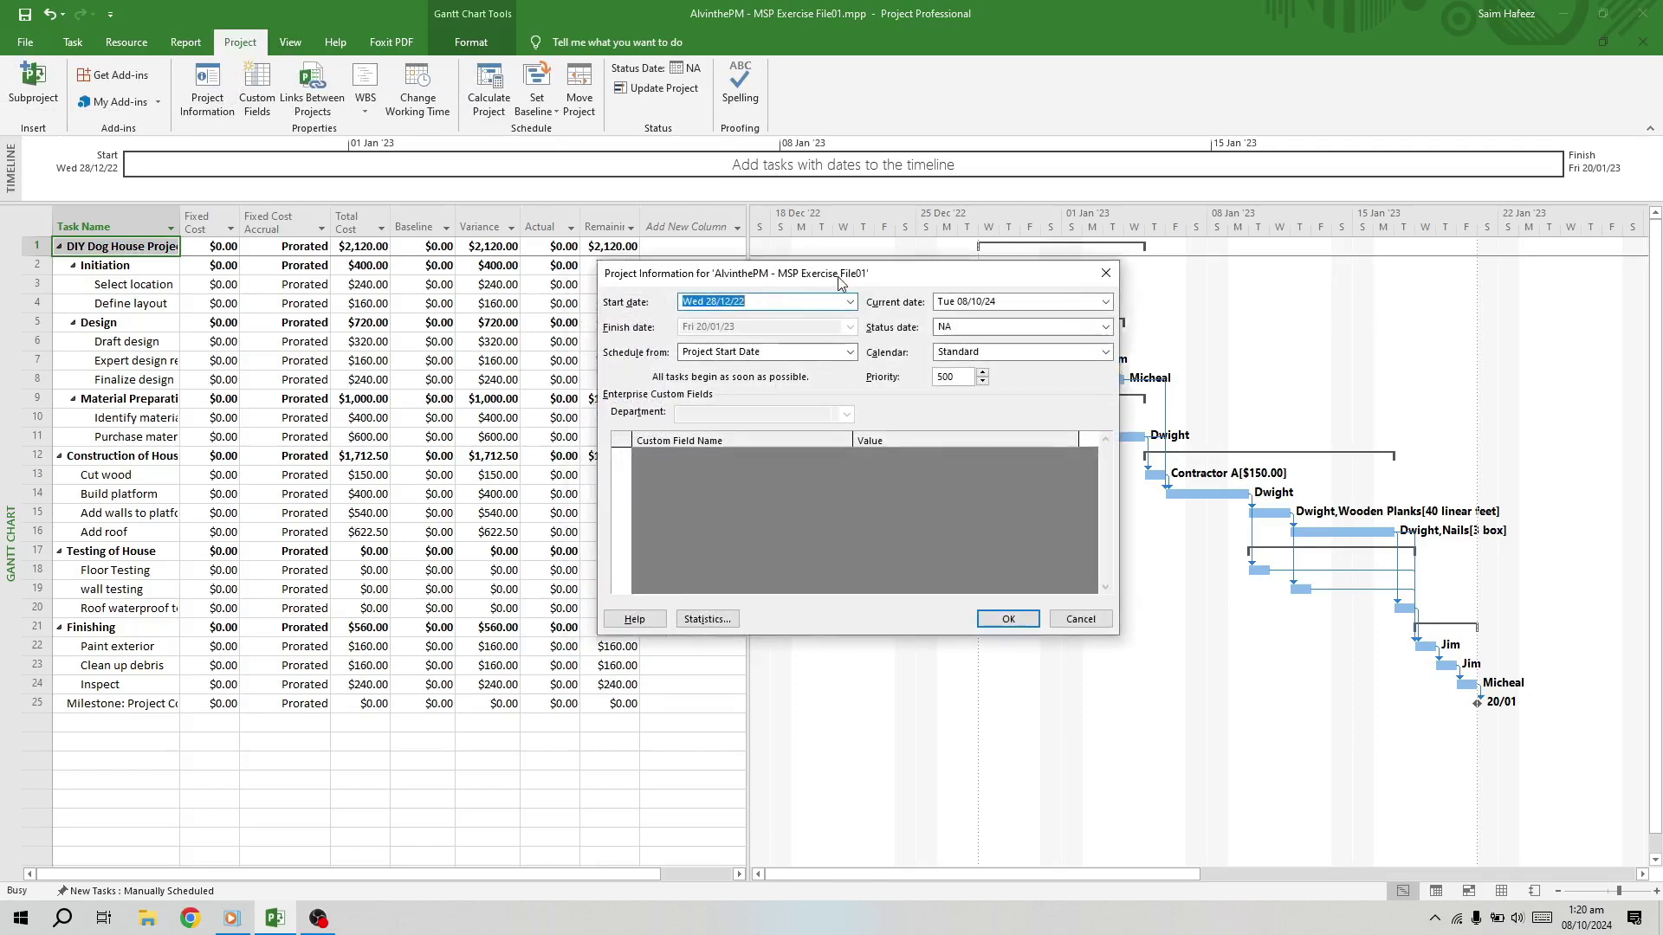
pyautogui.click(862, 300)
pyautogui.click(832, 405)
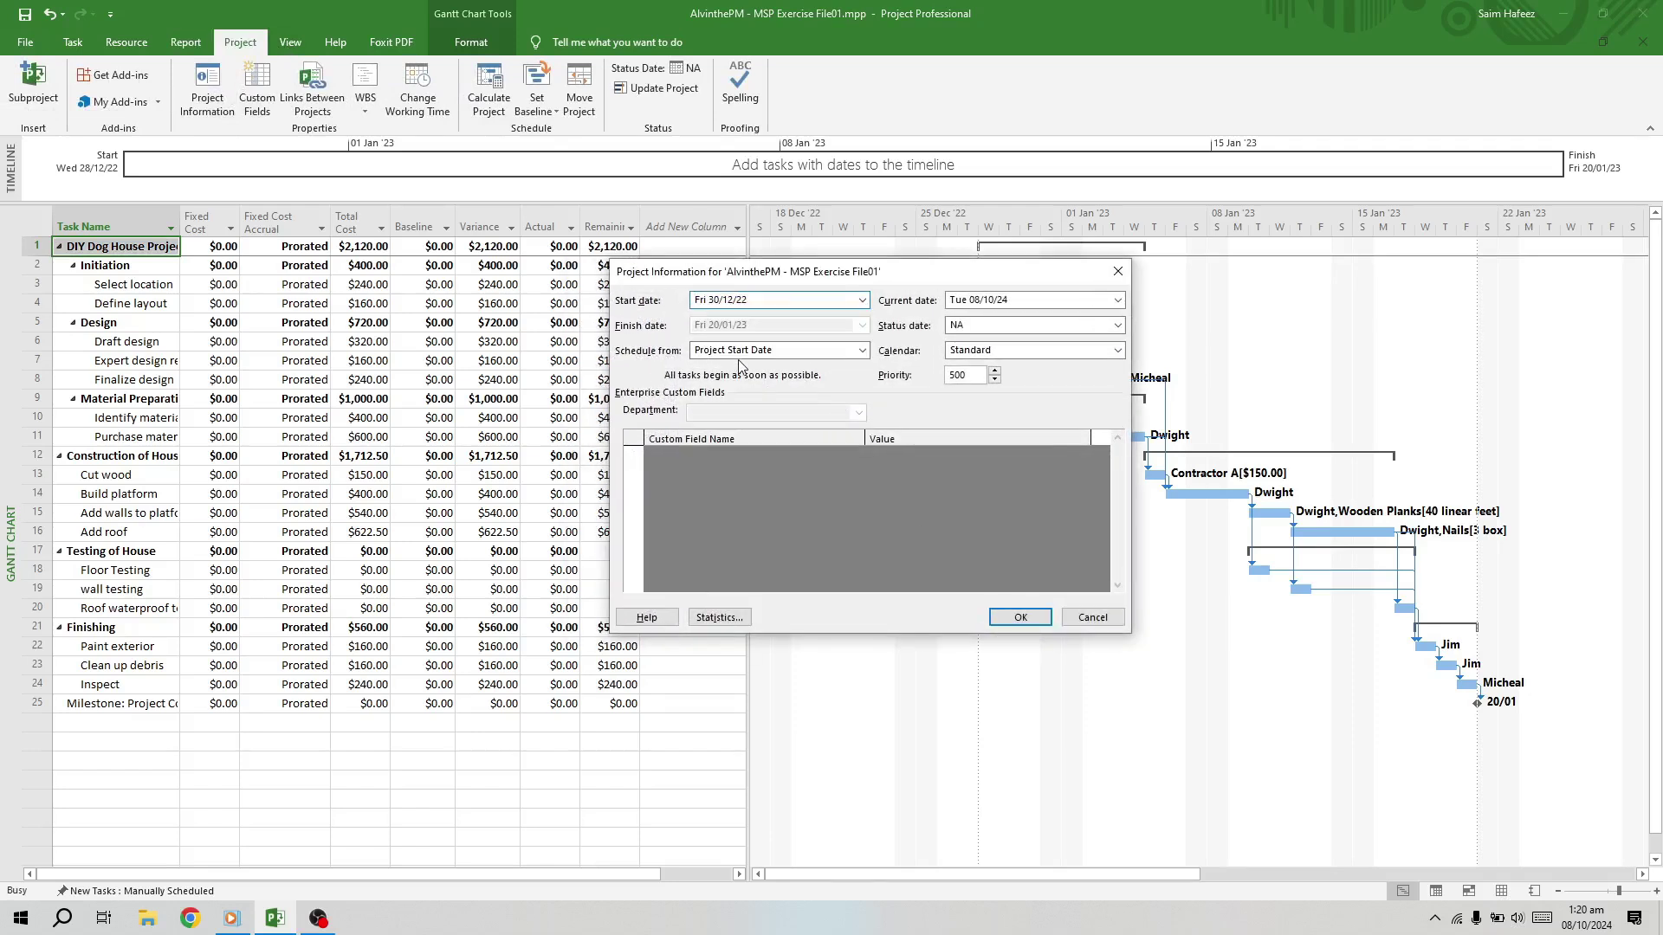
pyautogui.click(1013, 617)
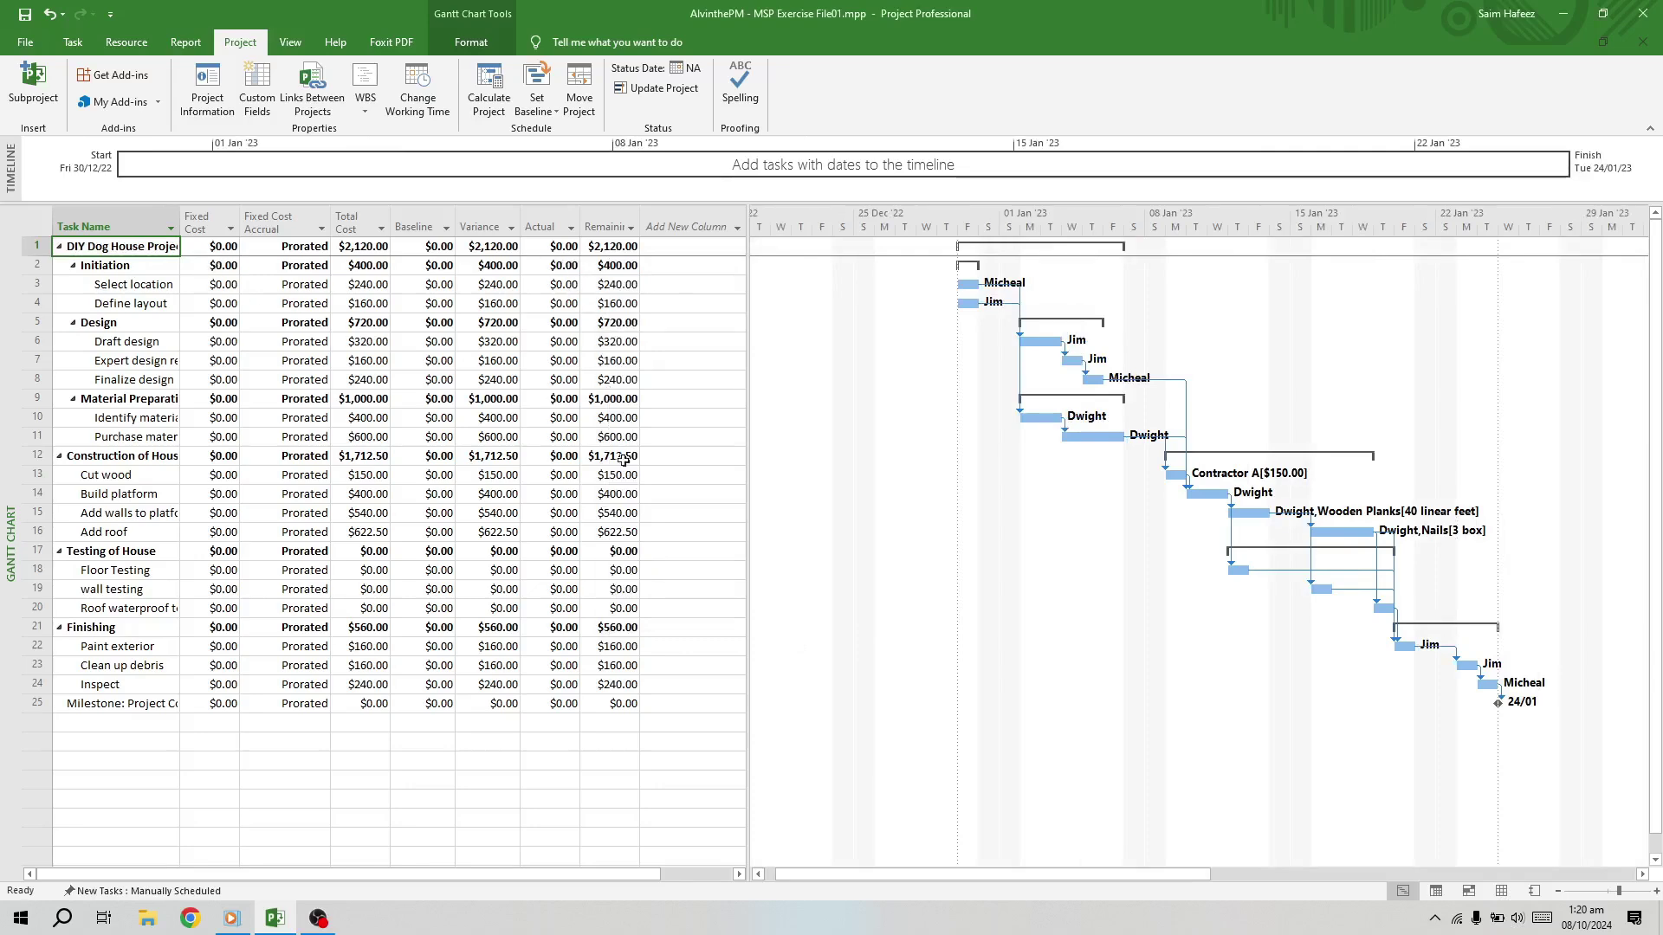
# View project statistics: 18-day duration, 168 hours of work, $4,392.50 total cost
pyautogui.click(211, 95)
pyautogui.click(684, 617)
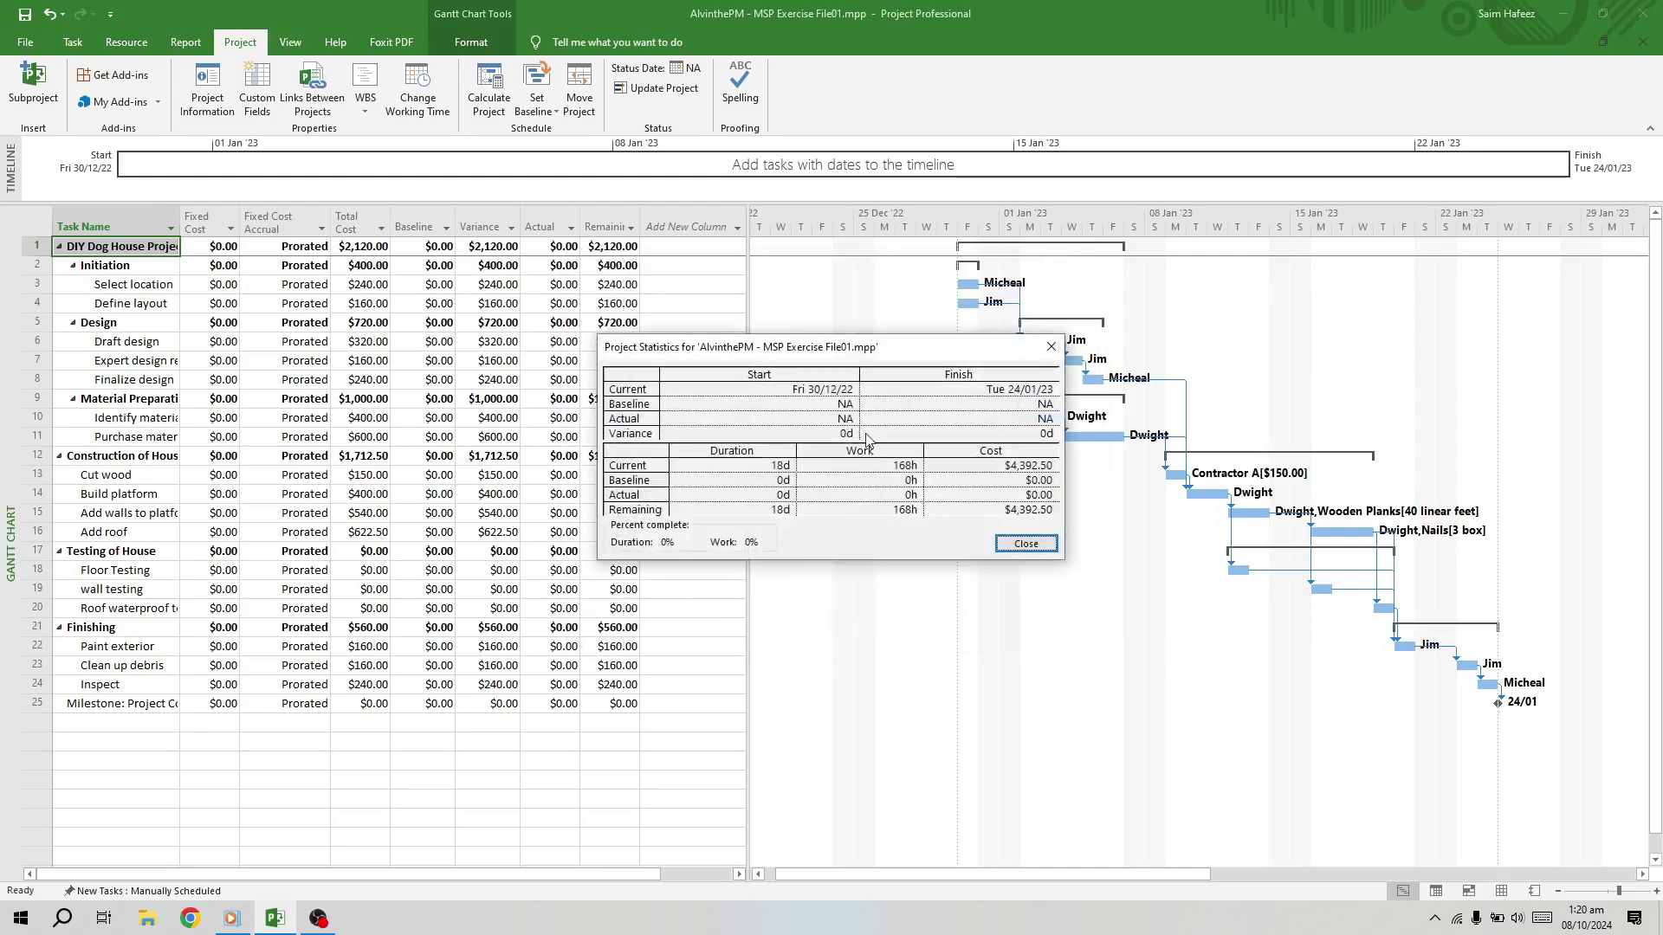